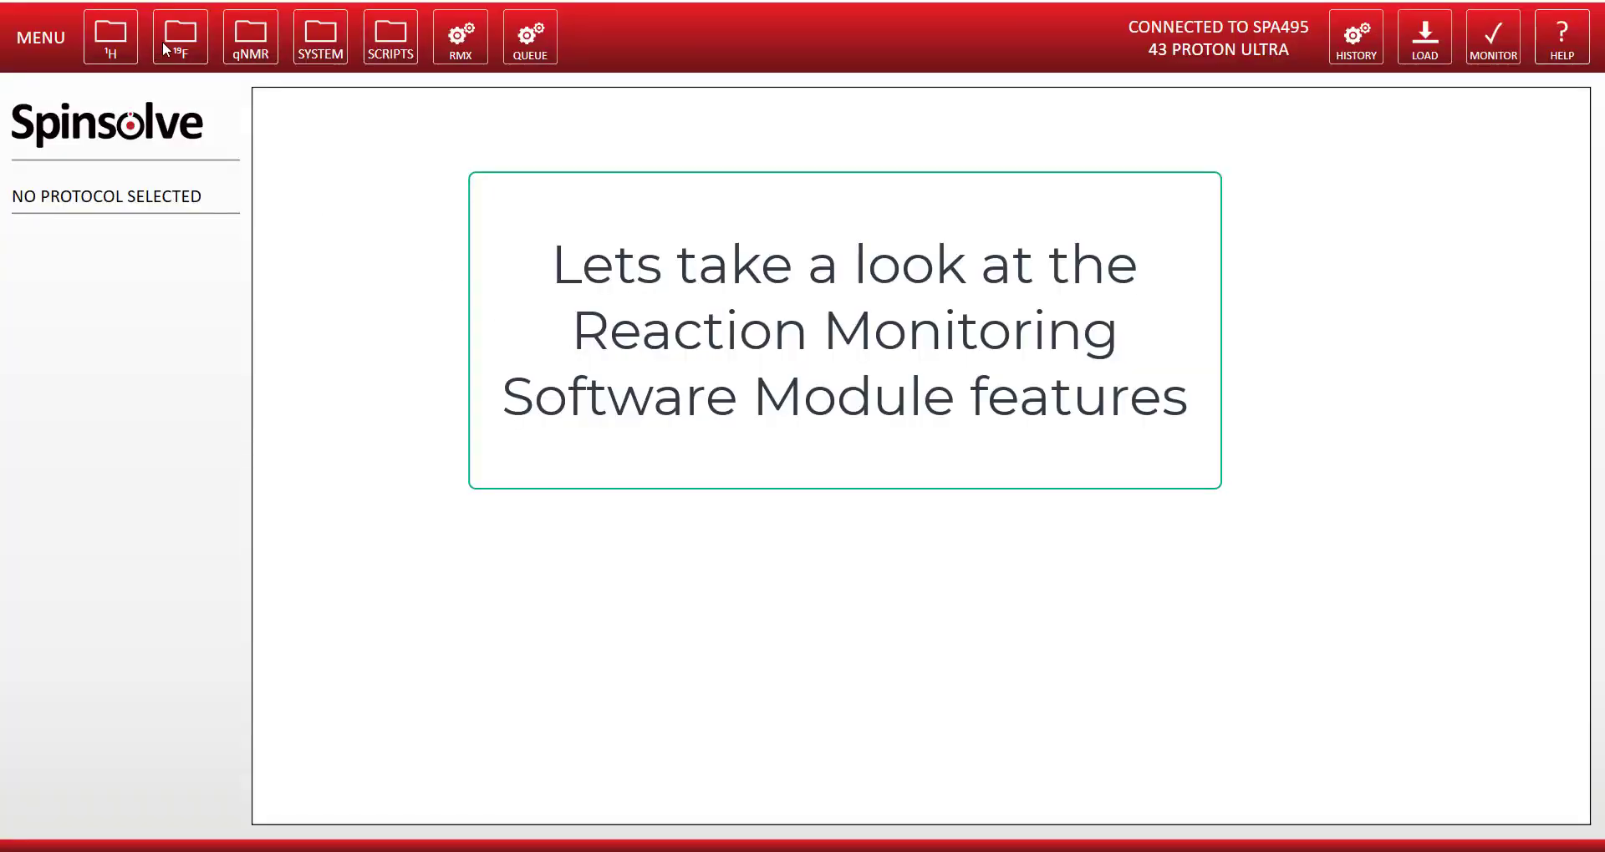
# Step: In reaction monitoring, select Stop flow bidirectional pump mode and review the template presets
pyautogui.click(470, 44)
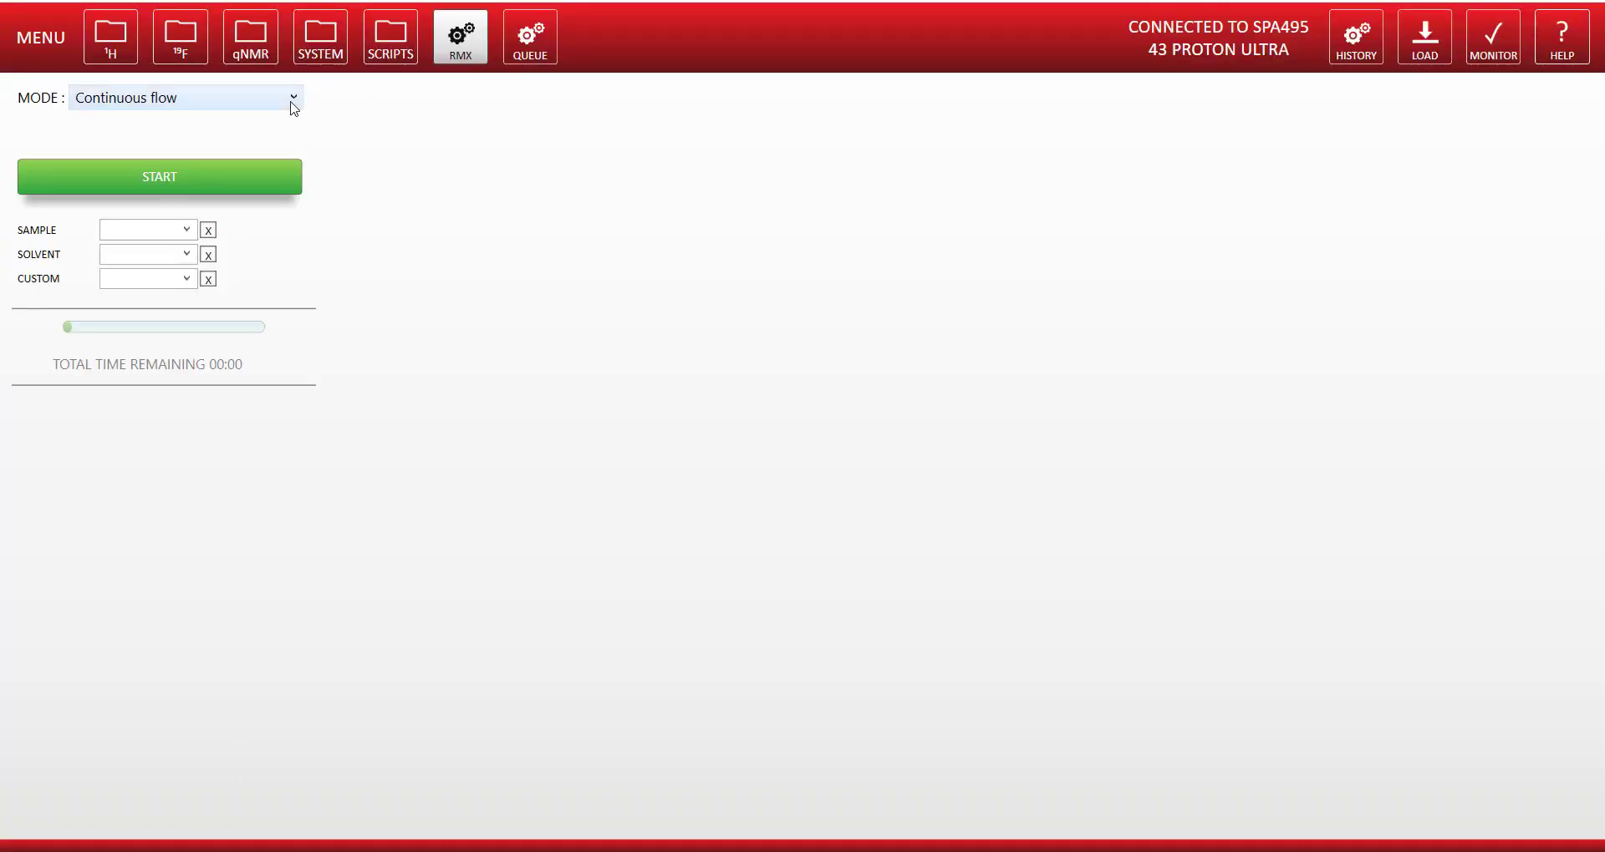
pyautogui.click(295, 100)
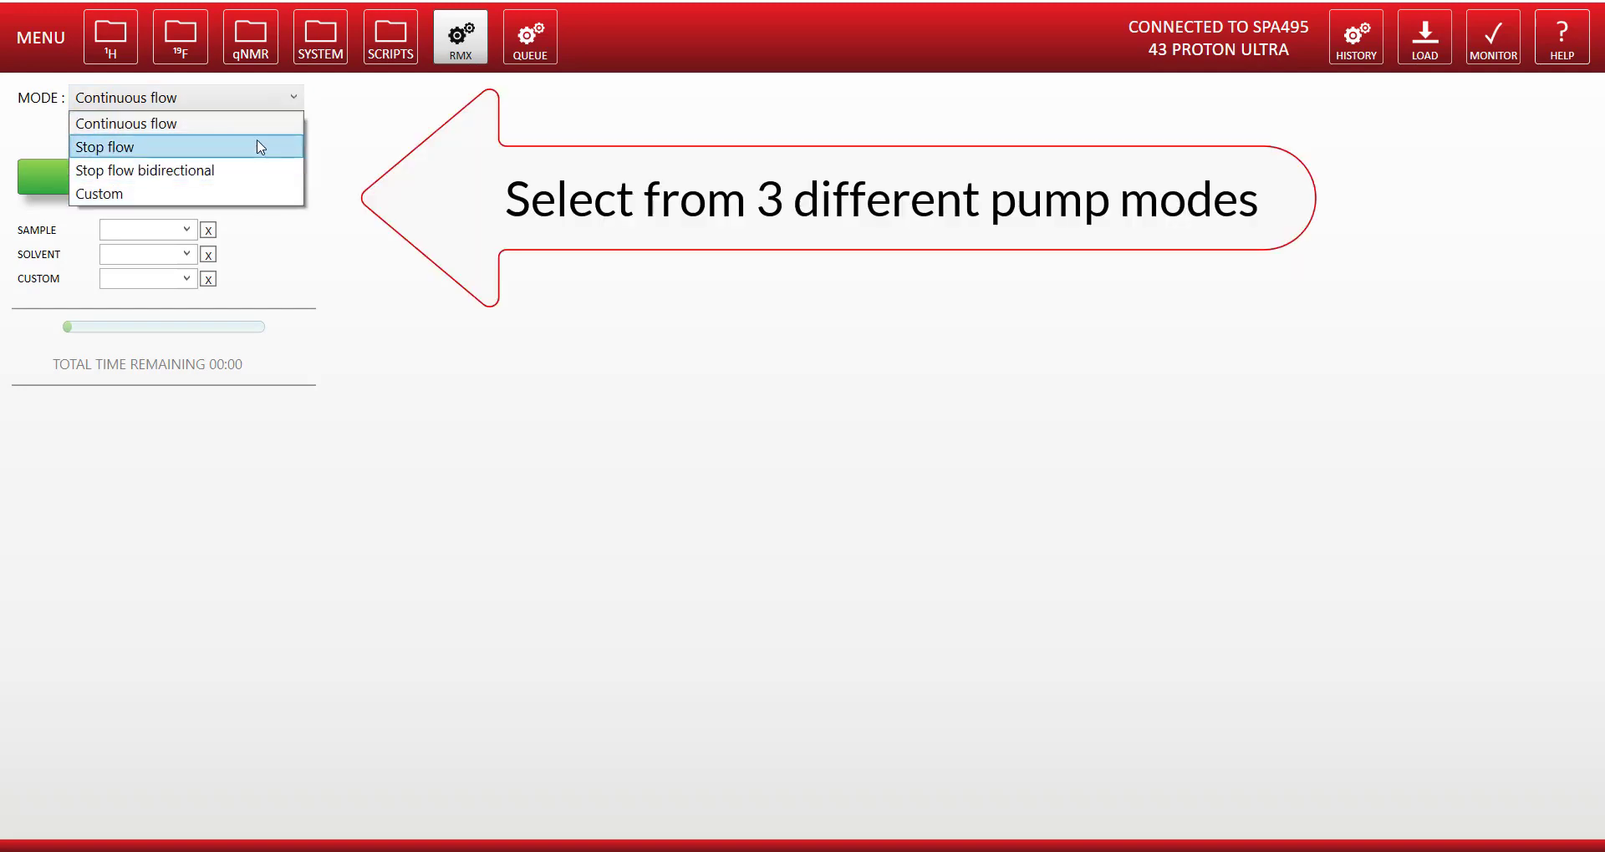
pyautogui.click(245, 172)
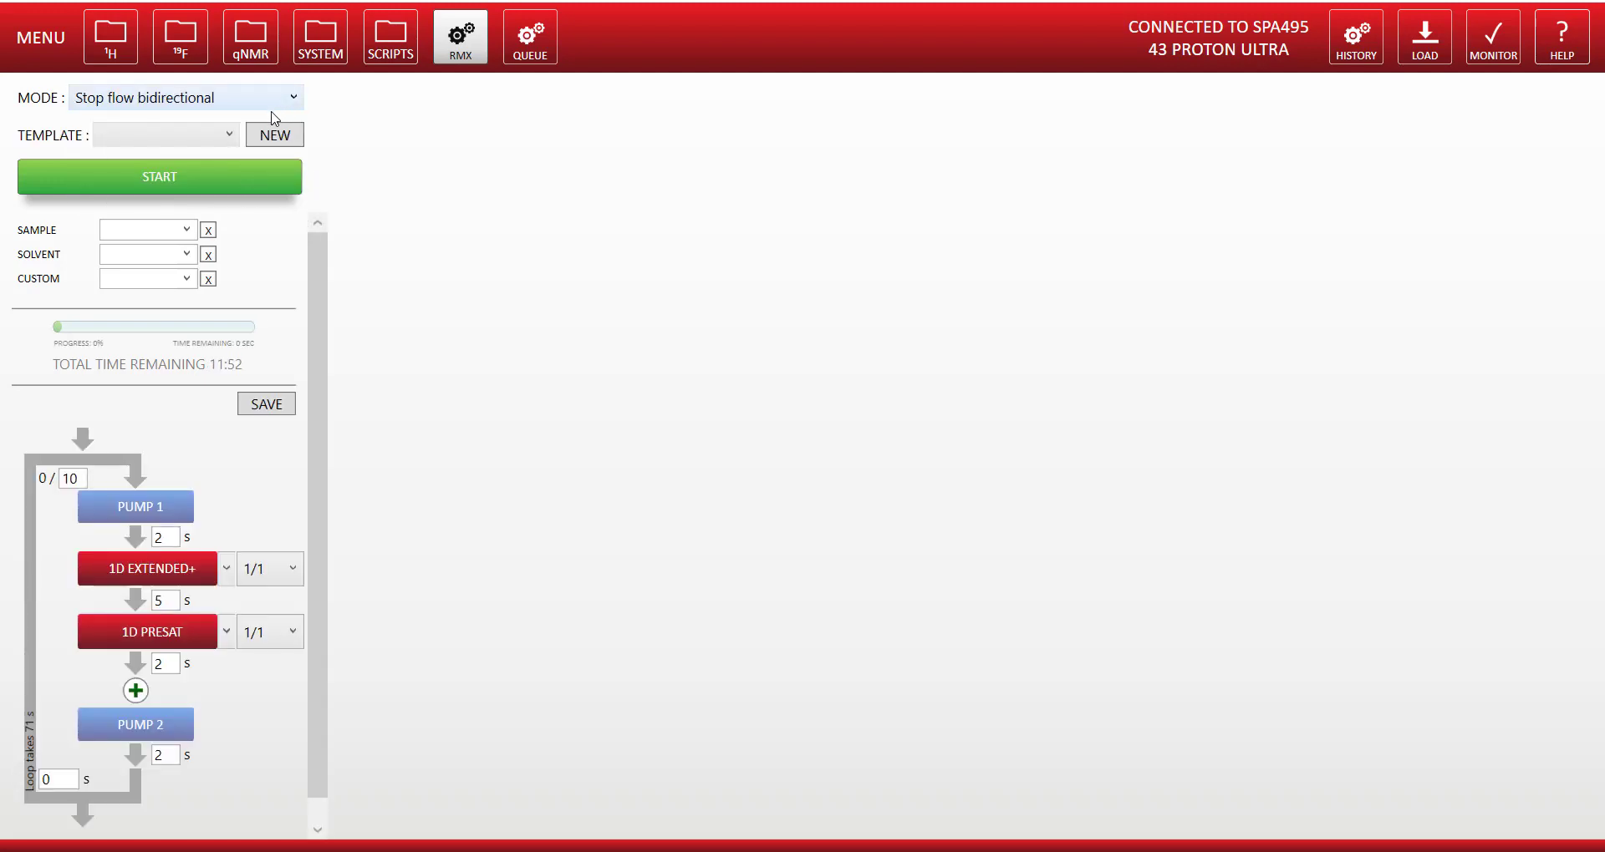
pyautogui.click(231, 136)
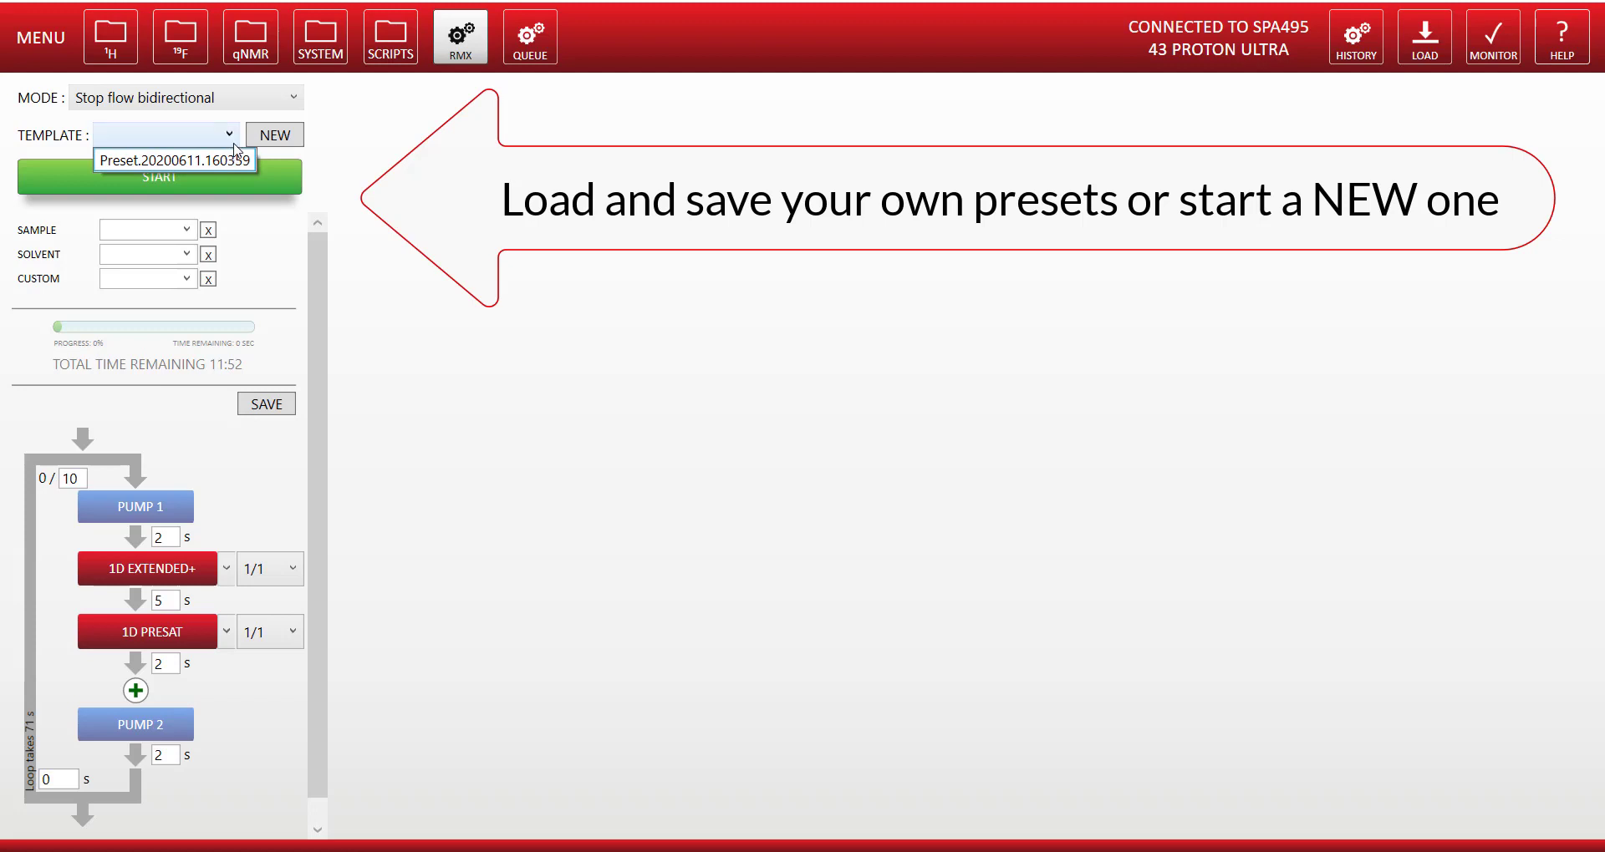
# Step: Enter sample 'Ester Reaction', solvent Water and custom note 'software test'
pyautogui.click(408, 147)
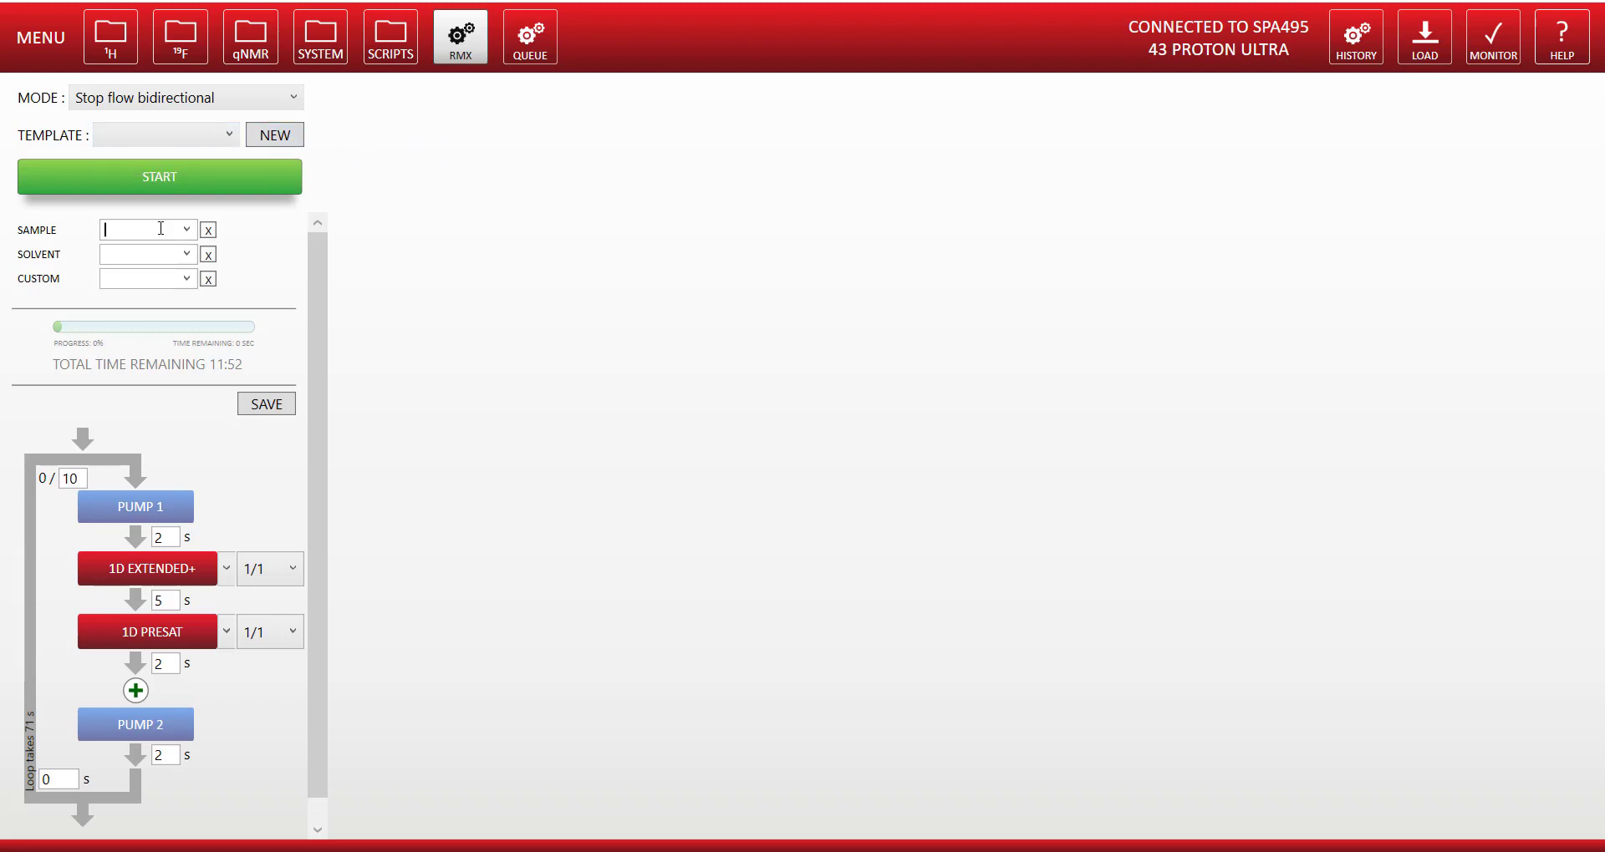
pyautogui.write('Es')
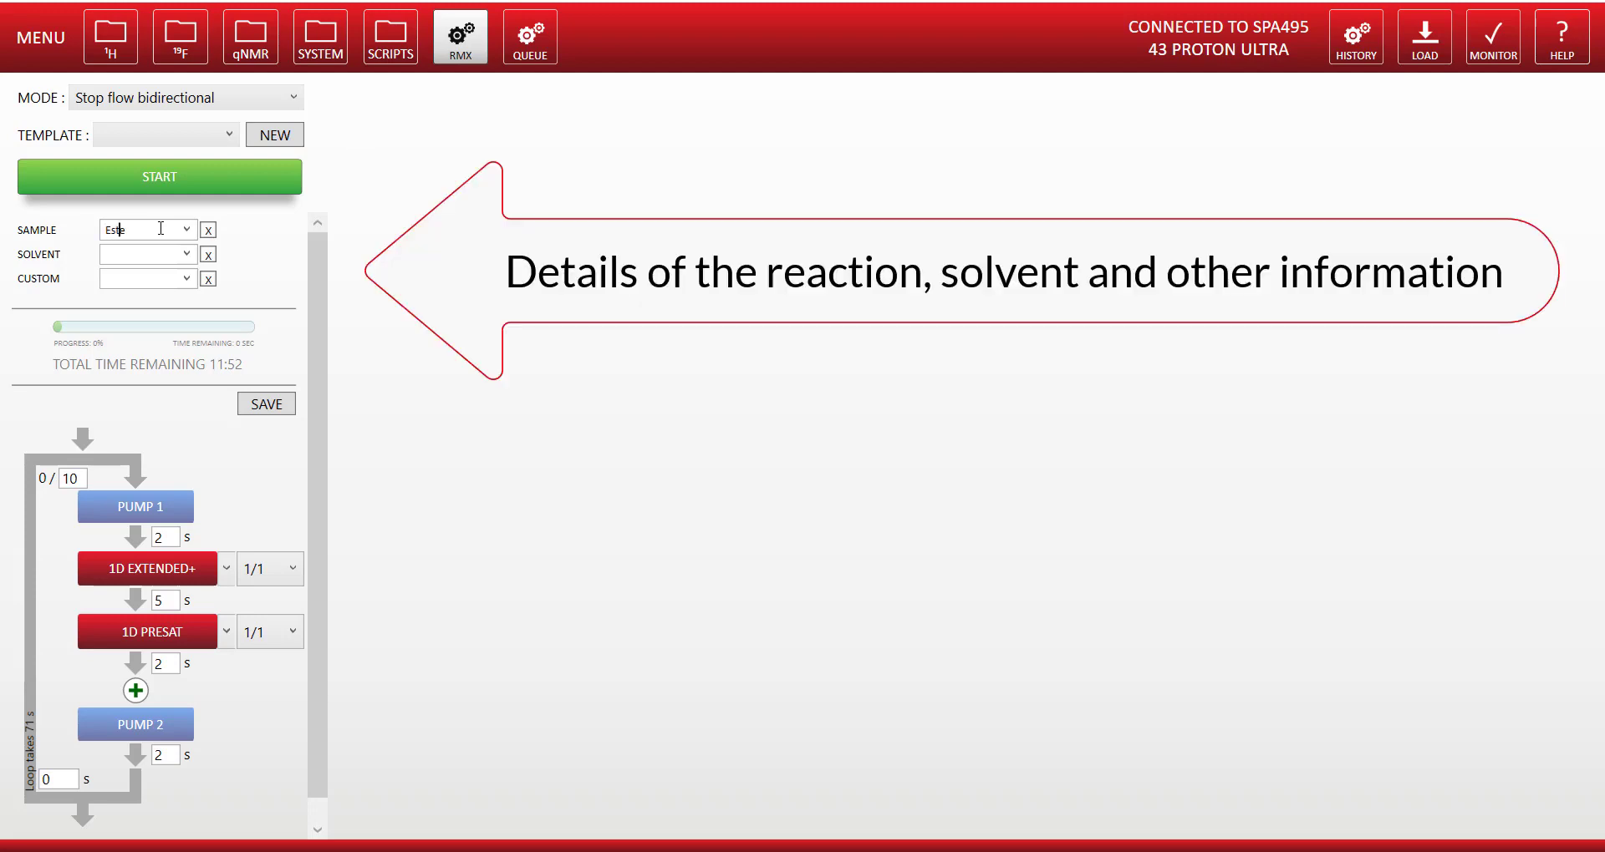
pyautogui.write('ter Reaction')
pyautogui.click(185, 253)
pyautogui.click(114, 583)
pyautogui.click(152, 278)
pyautogui.write('software test')
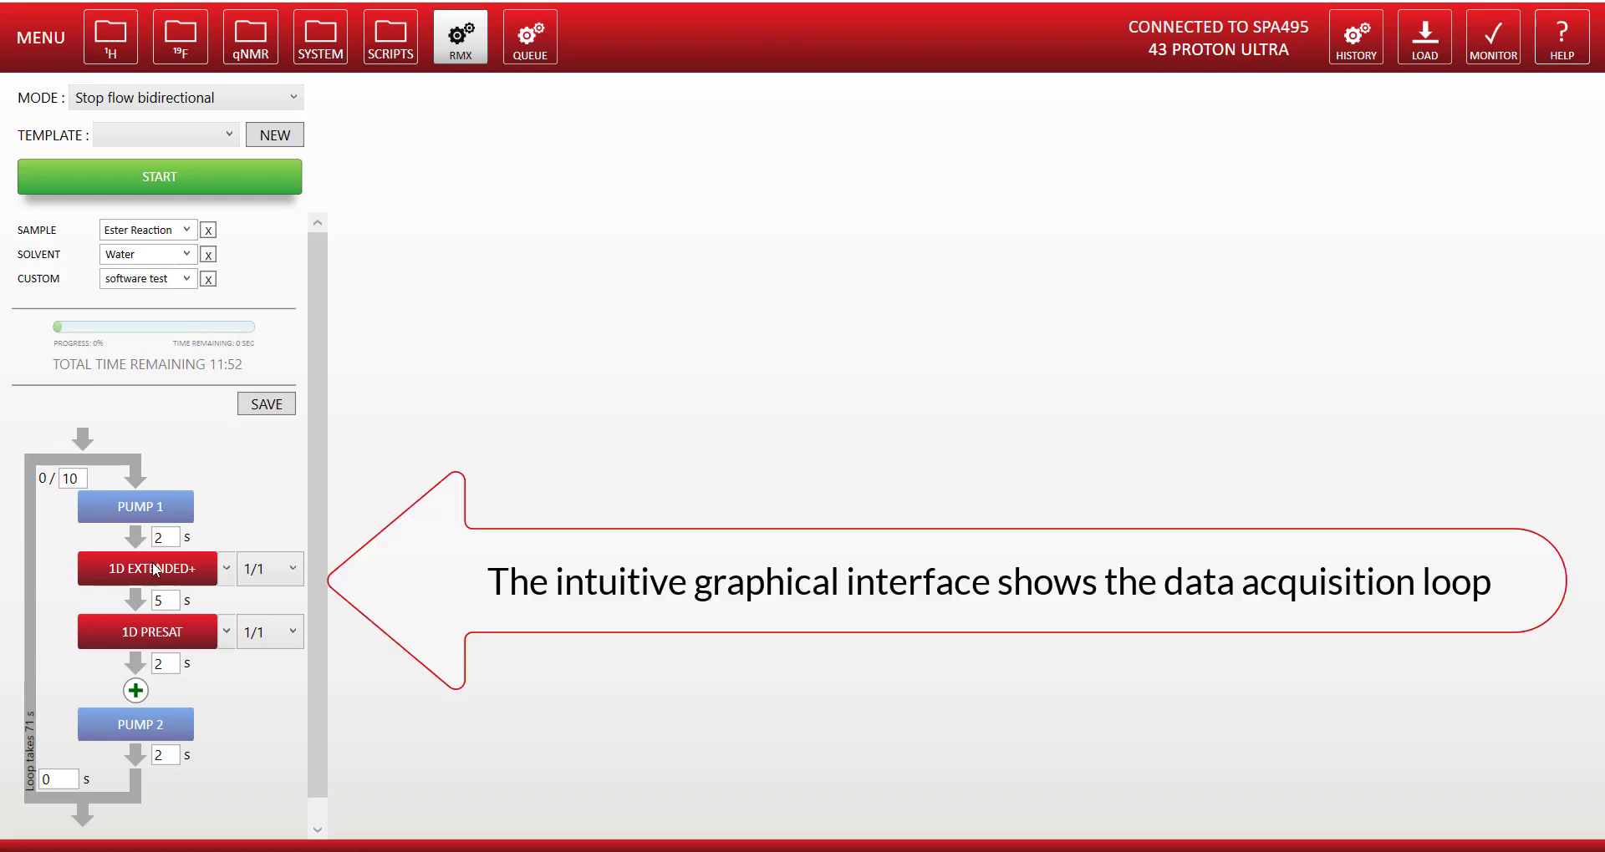
# Step: Add a 1D FLUORINE+ step to the loop and delete the 1D PRESAT step
pyautogui.click(136, 691)
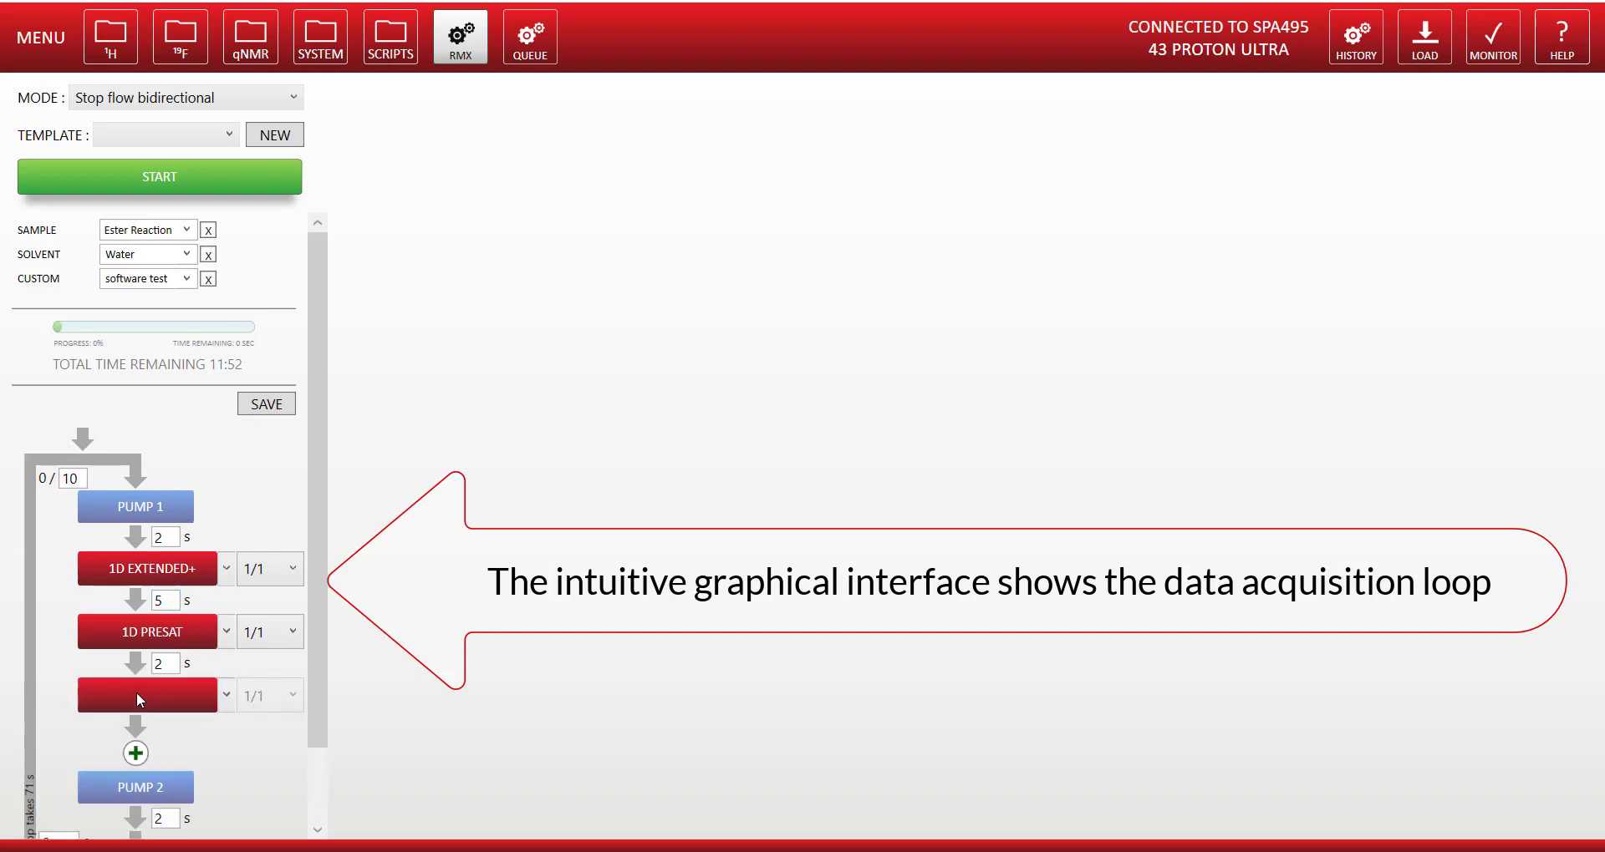
pyautogui.click(223, 697)
pyautogui.click(279, 642)
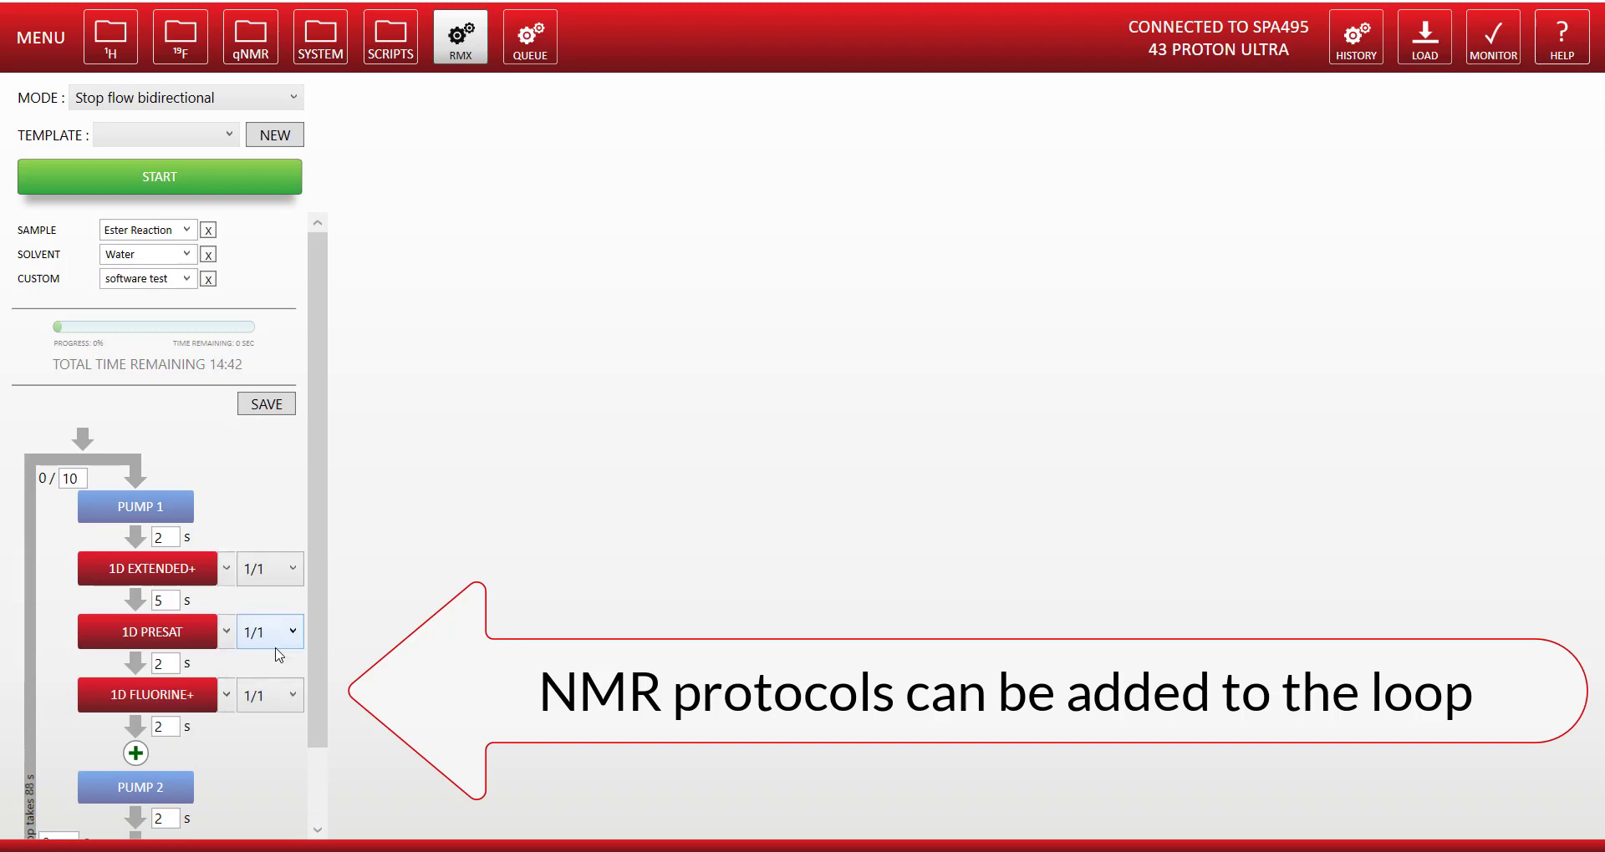
pyautogui.click(228, 635)
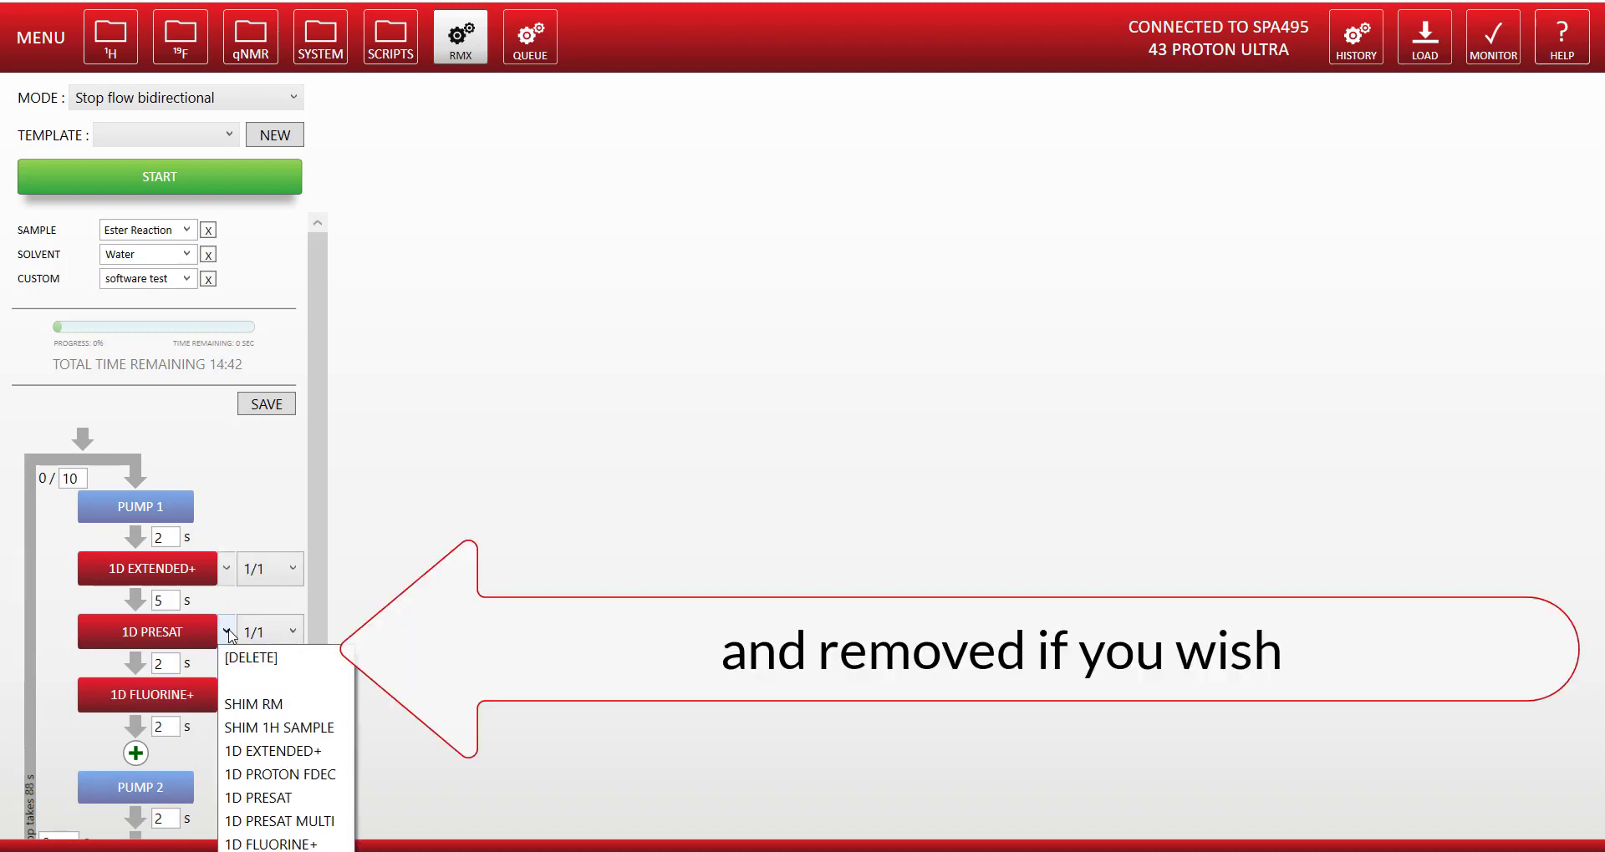
pyautogui.click(264, 658)
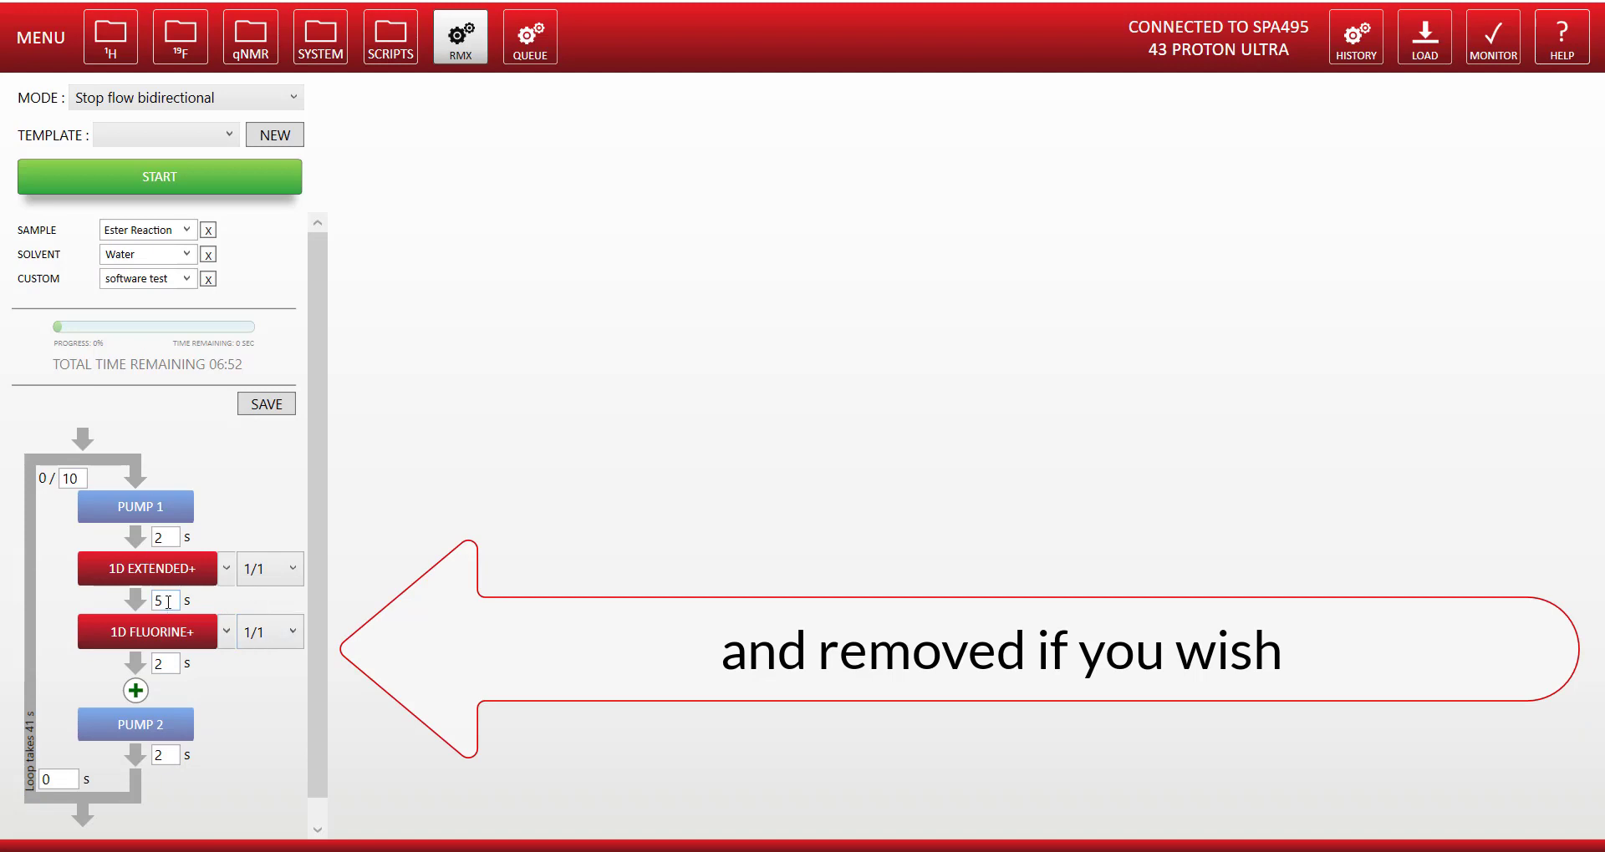
# Step: Shorten the delay to 2 s and set the loop count to 50
pyautogui.doubleClick(155, 602)
pyautogui.write('2')
pyautogui.doubleClick(75, 476)
pyautogui.write('50')
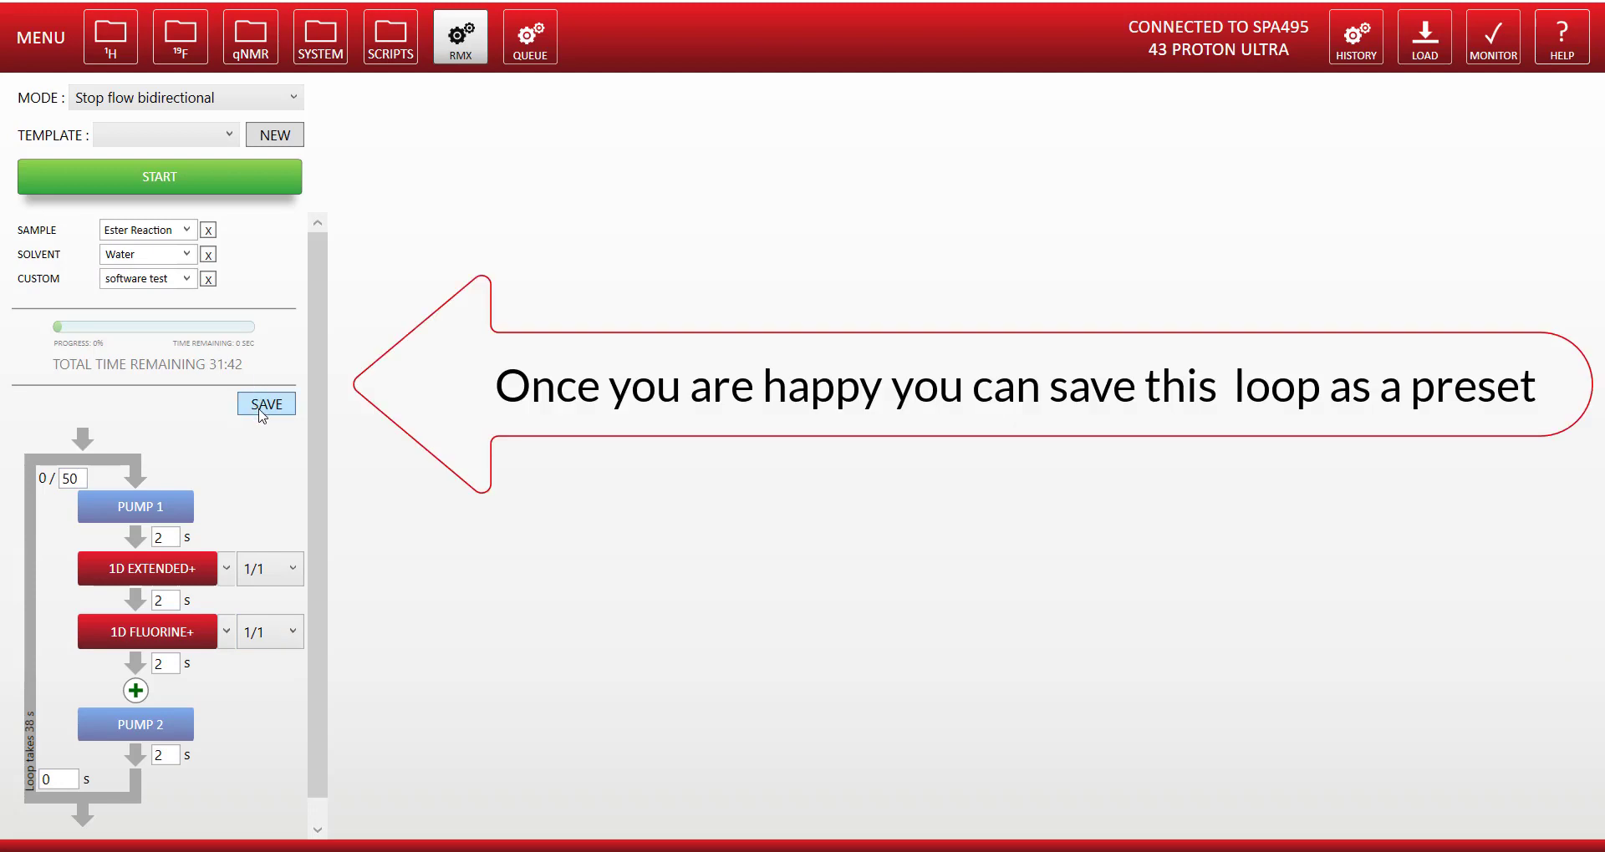
# Step: Save the loop as preset 'Ester Preset.20200909.114149'
pyautogui.click(257, 406)
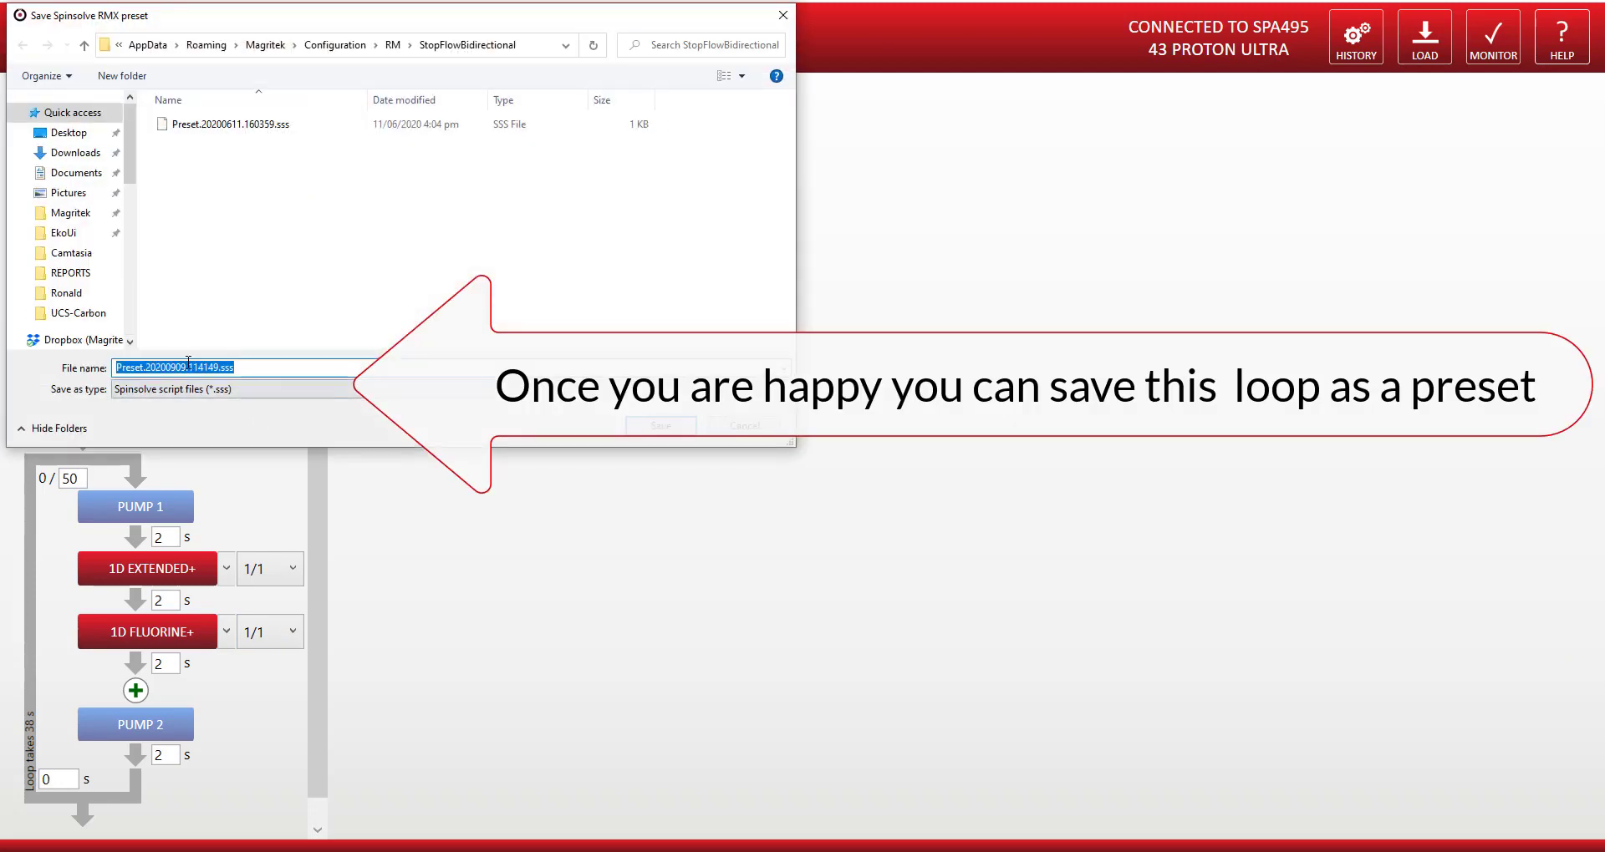
pyautogui.click(117, 369)
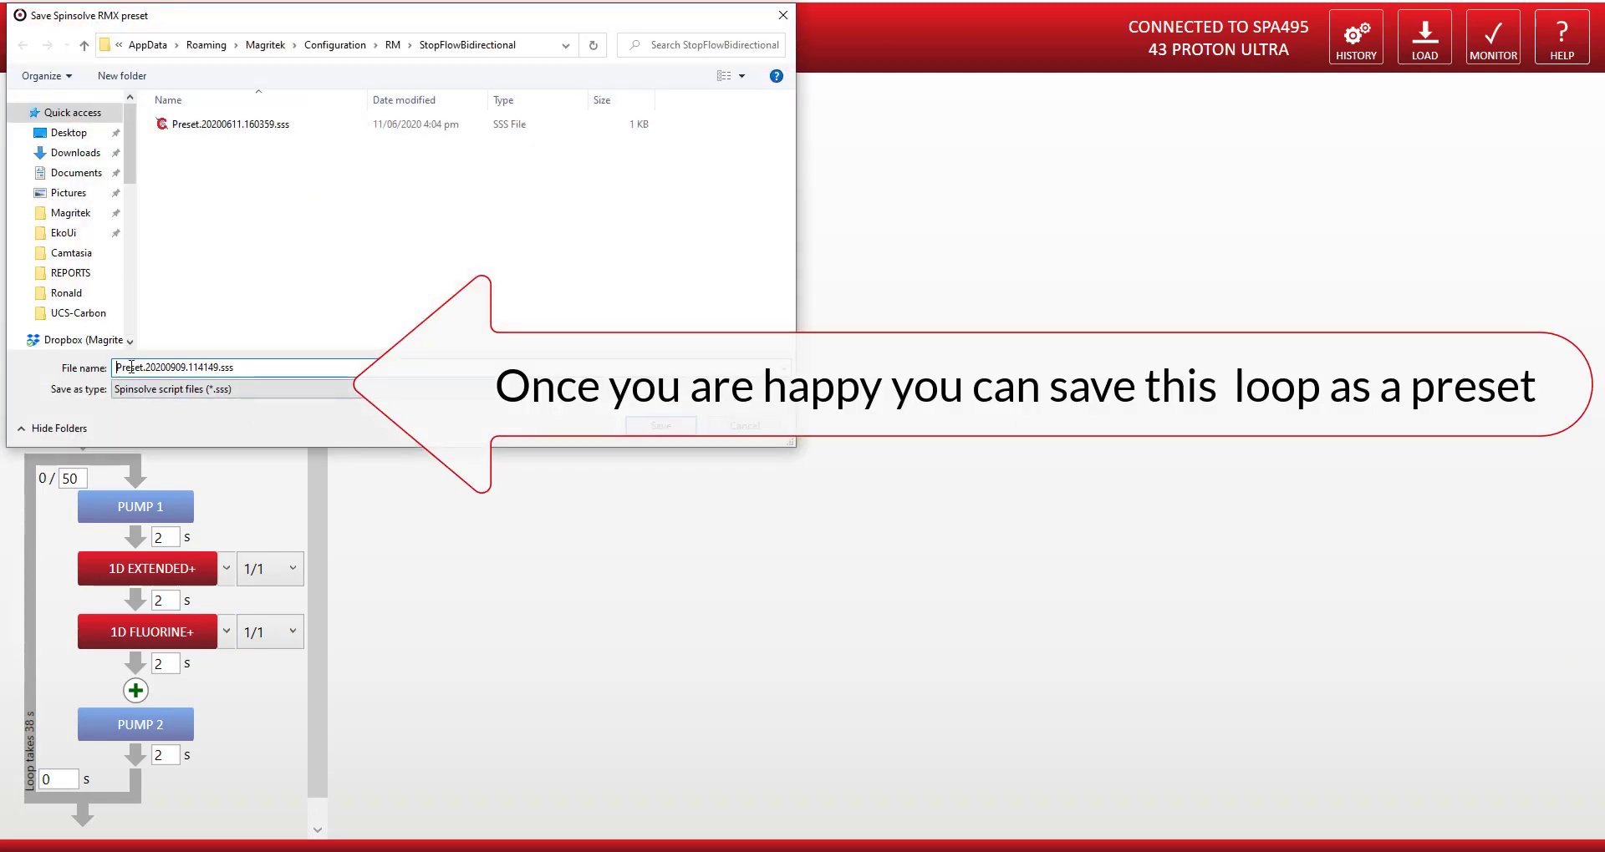
pyautogui.write('Ester')
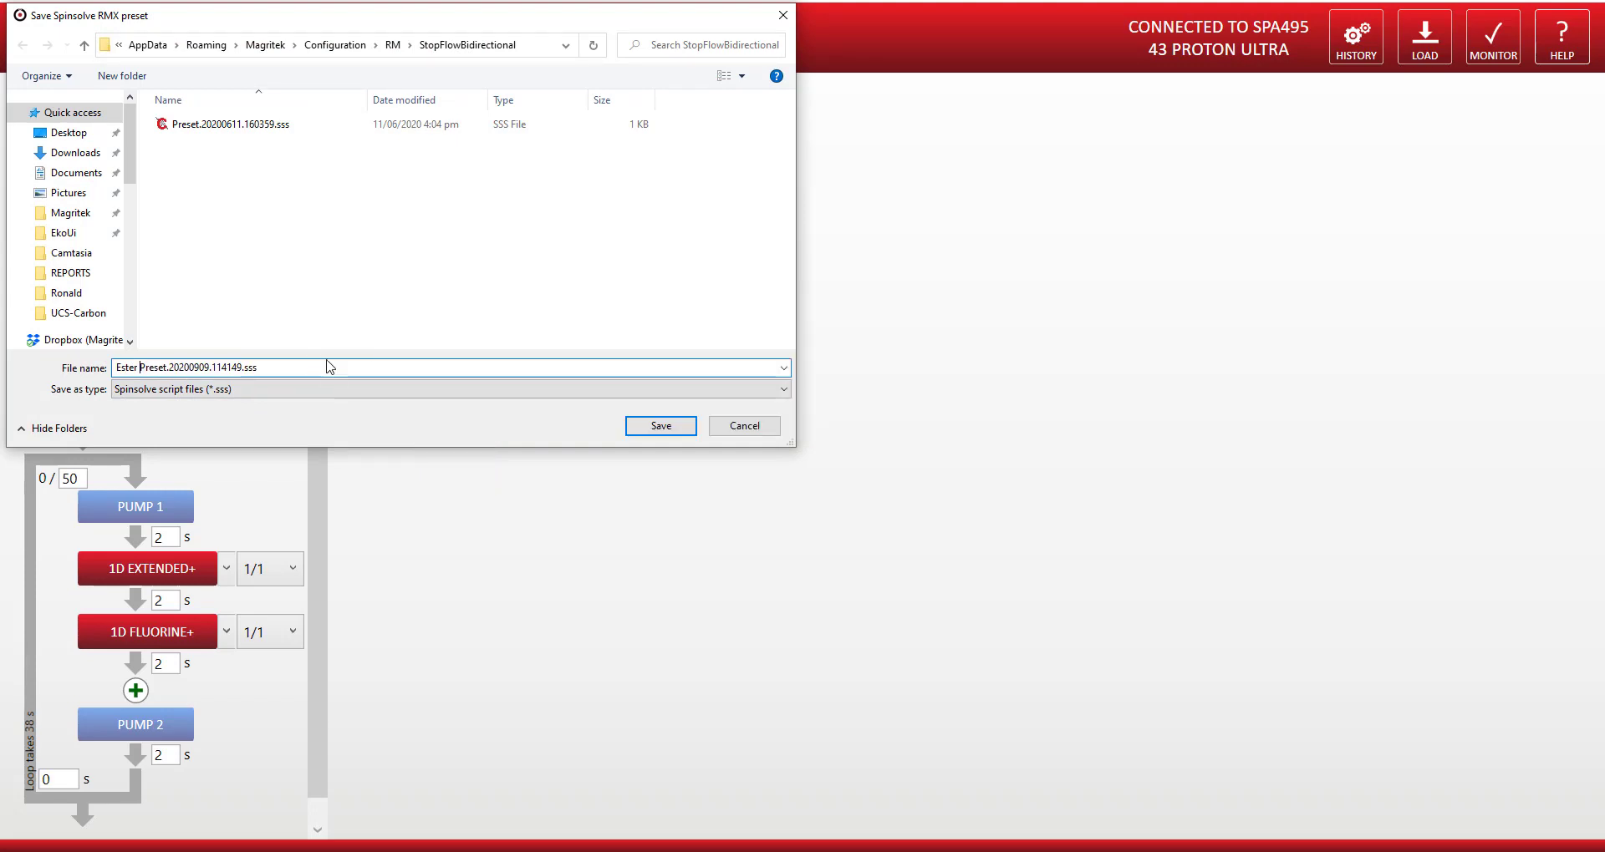
pyautogui.click(661, 426)
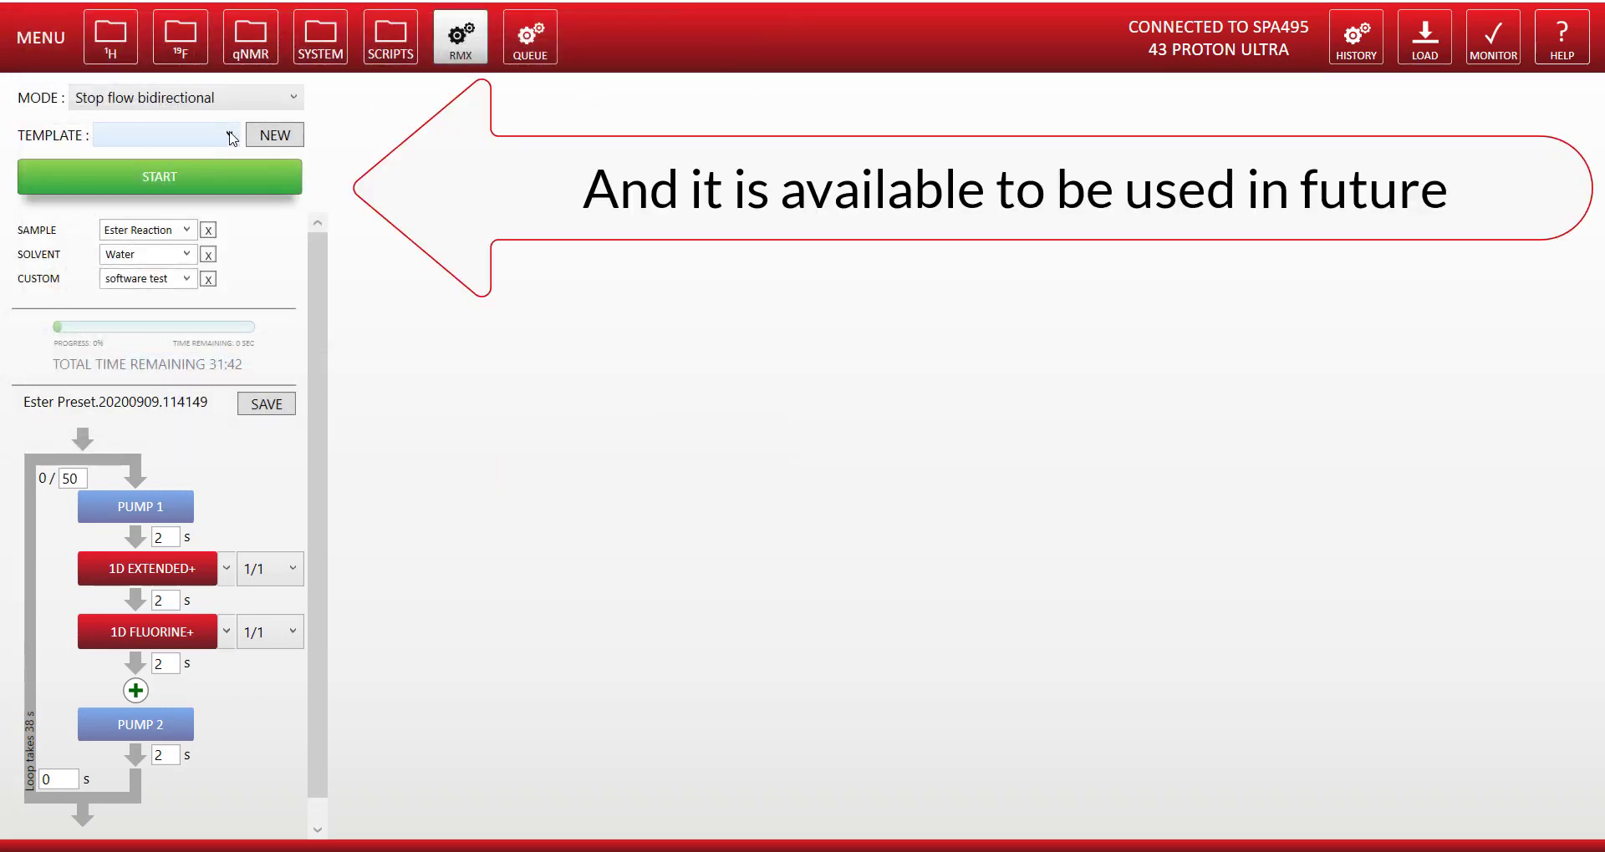
# Step: Confirm the new preset is in the template list, then start monitoring
pyautogui.click(232, 138)
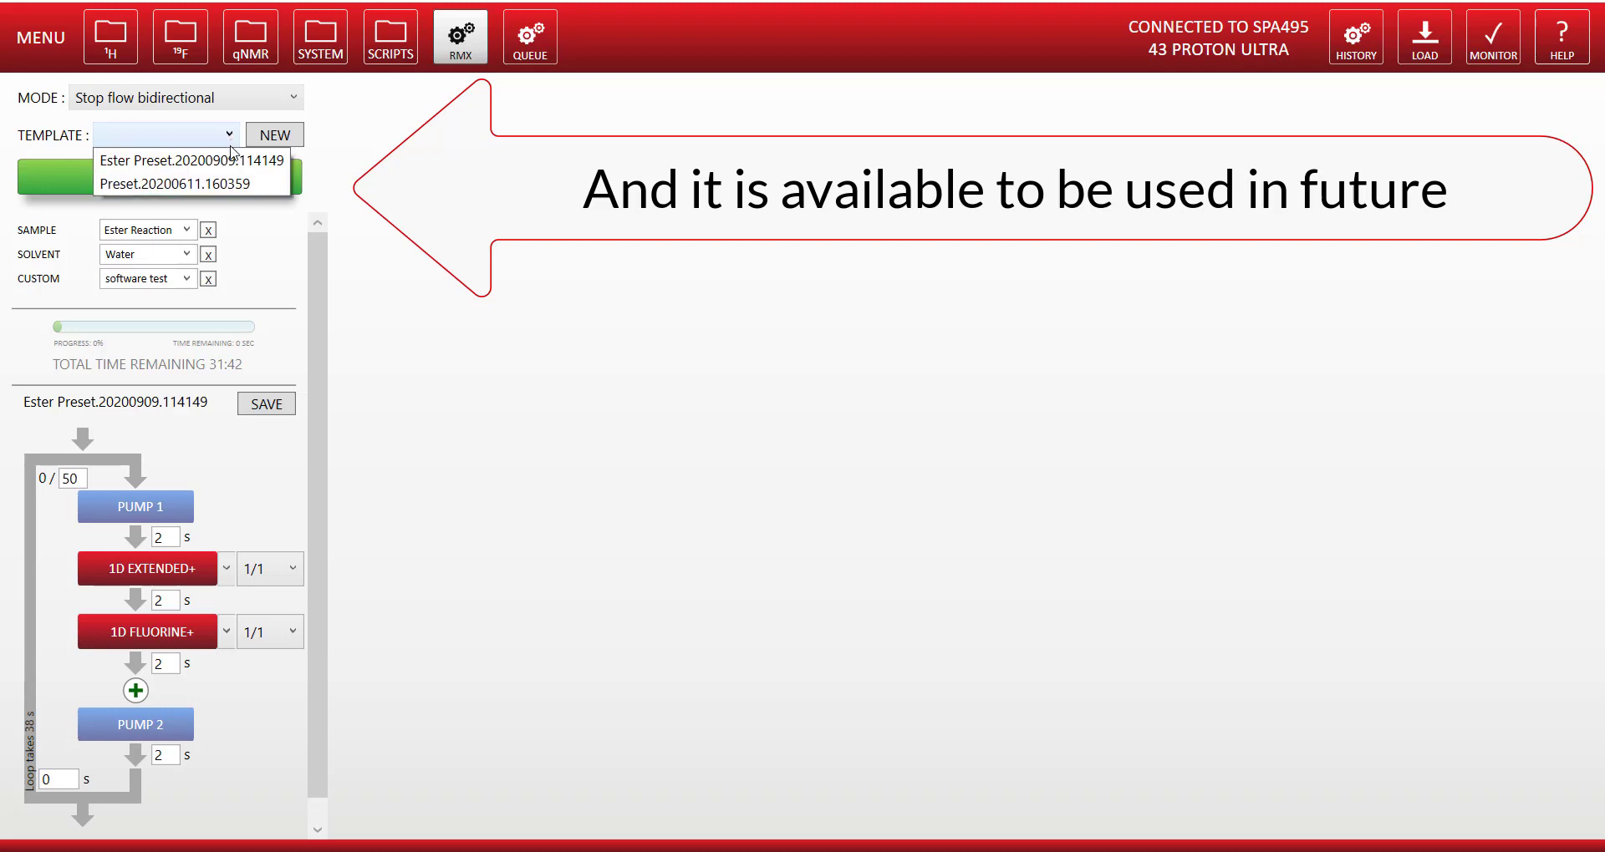
pyautogui.click(402, 156)
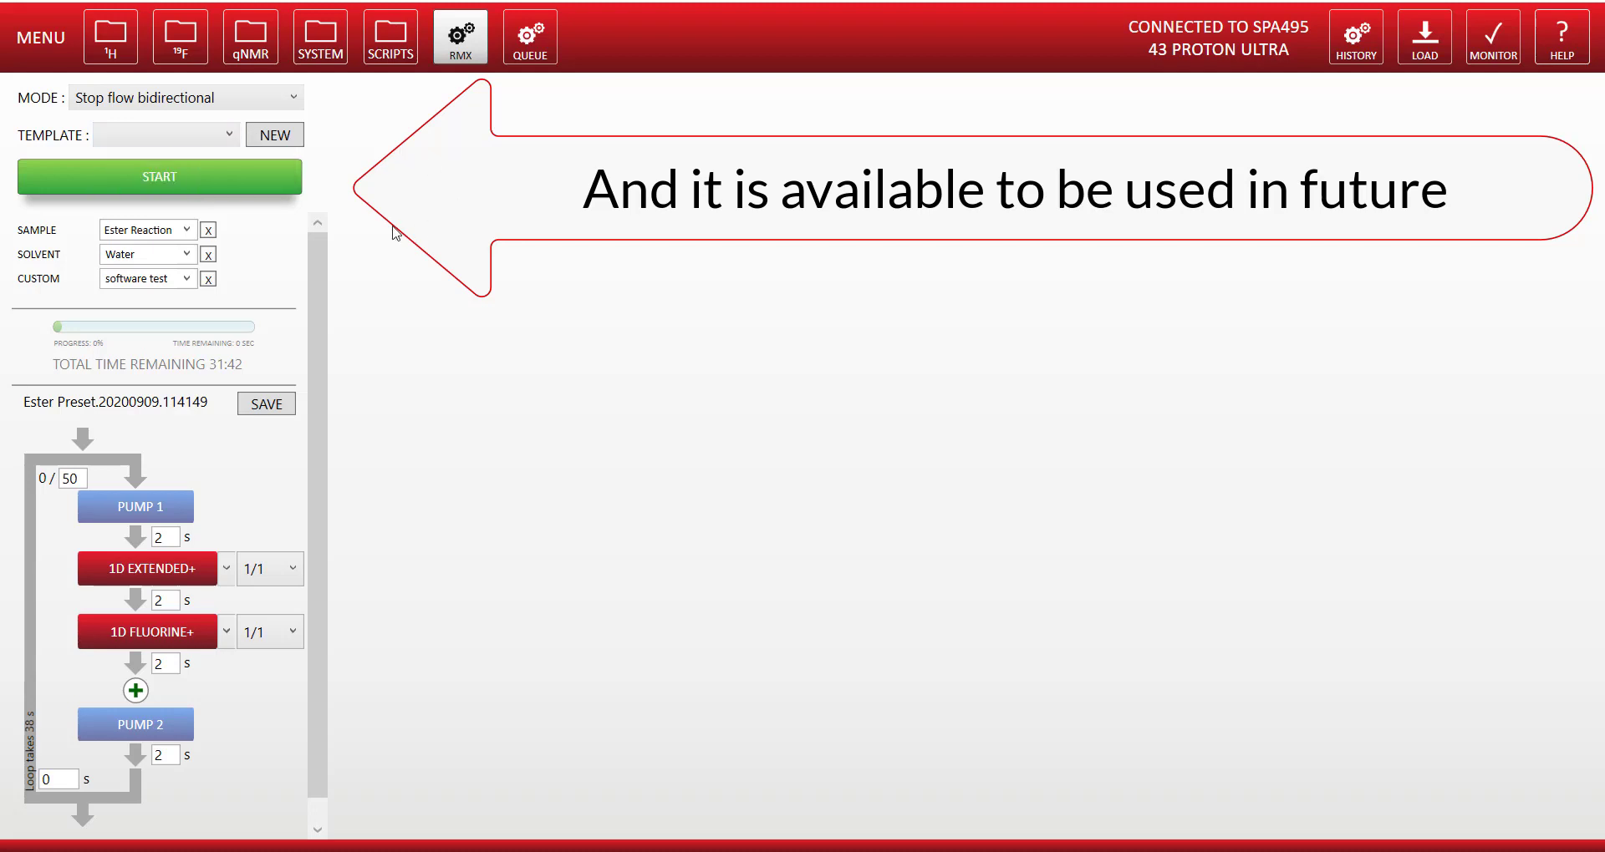
pyautogui.click(215, 172)
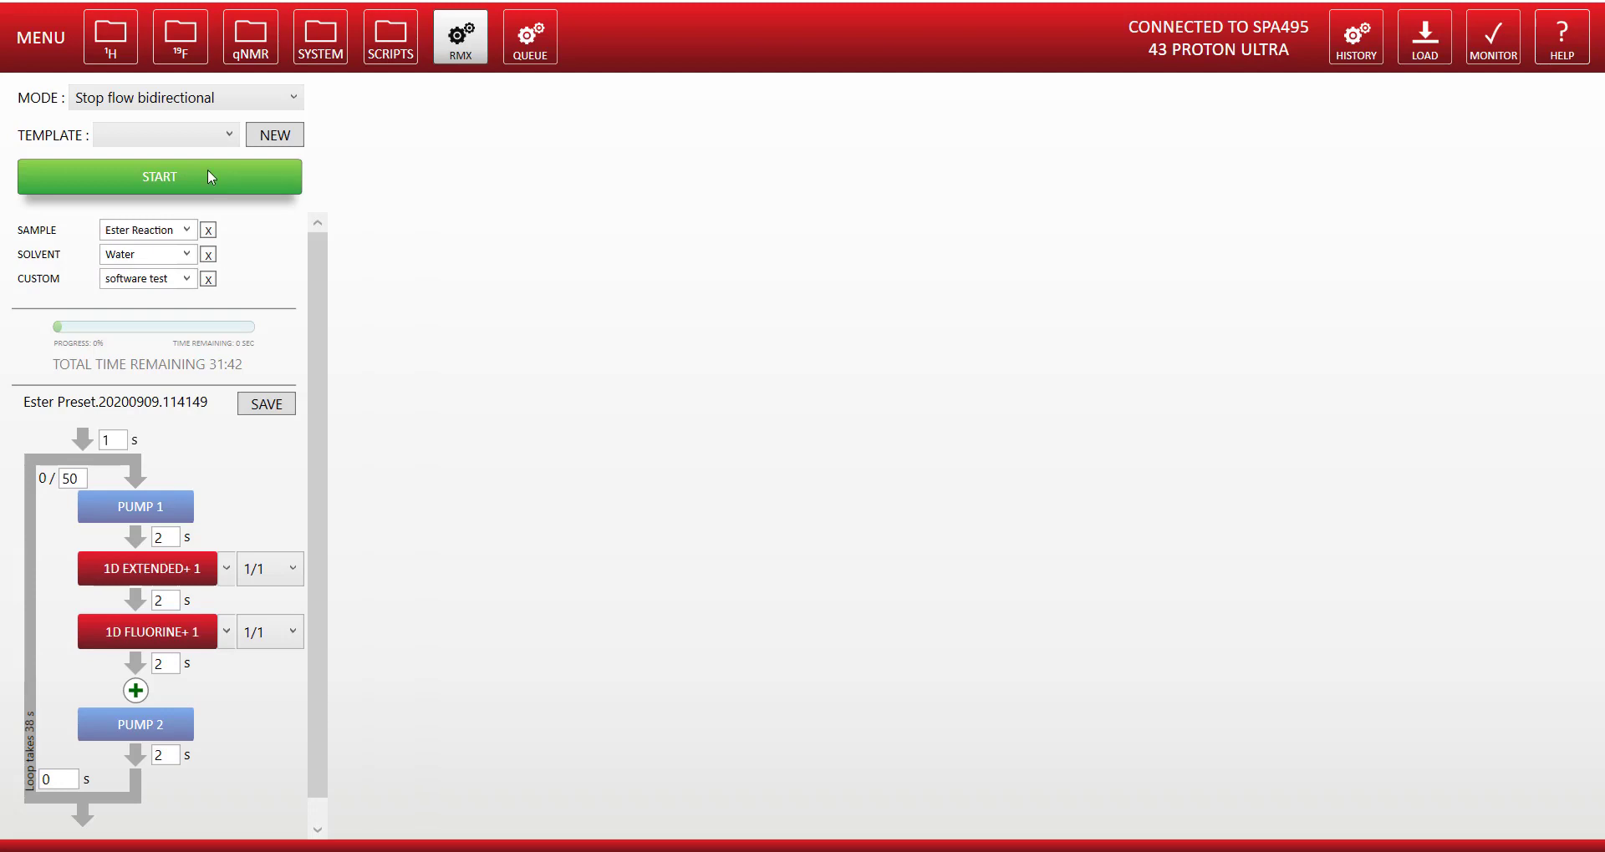
# Step: Launch the run and let the first 1D EXTENDED+ and 1D FLUORINE+ spectra acquire
pyautogui.click(162, 175)
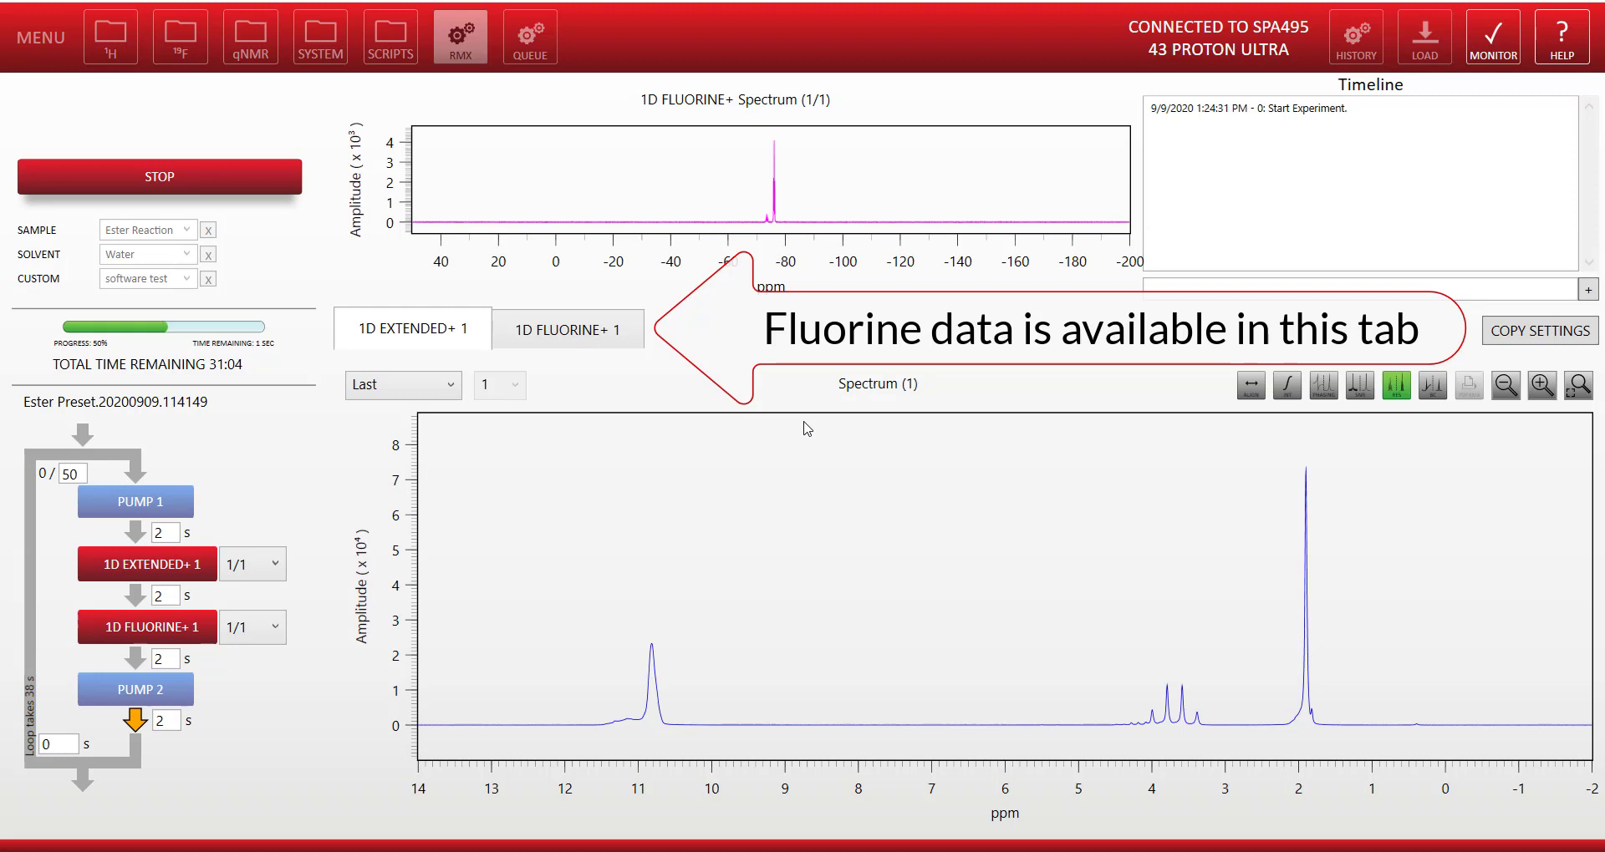
# Step: Show the fluorine spectra zoomed in and displayed stacked
pyautogui.click(614, 349)
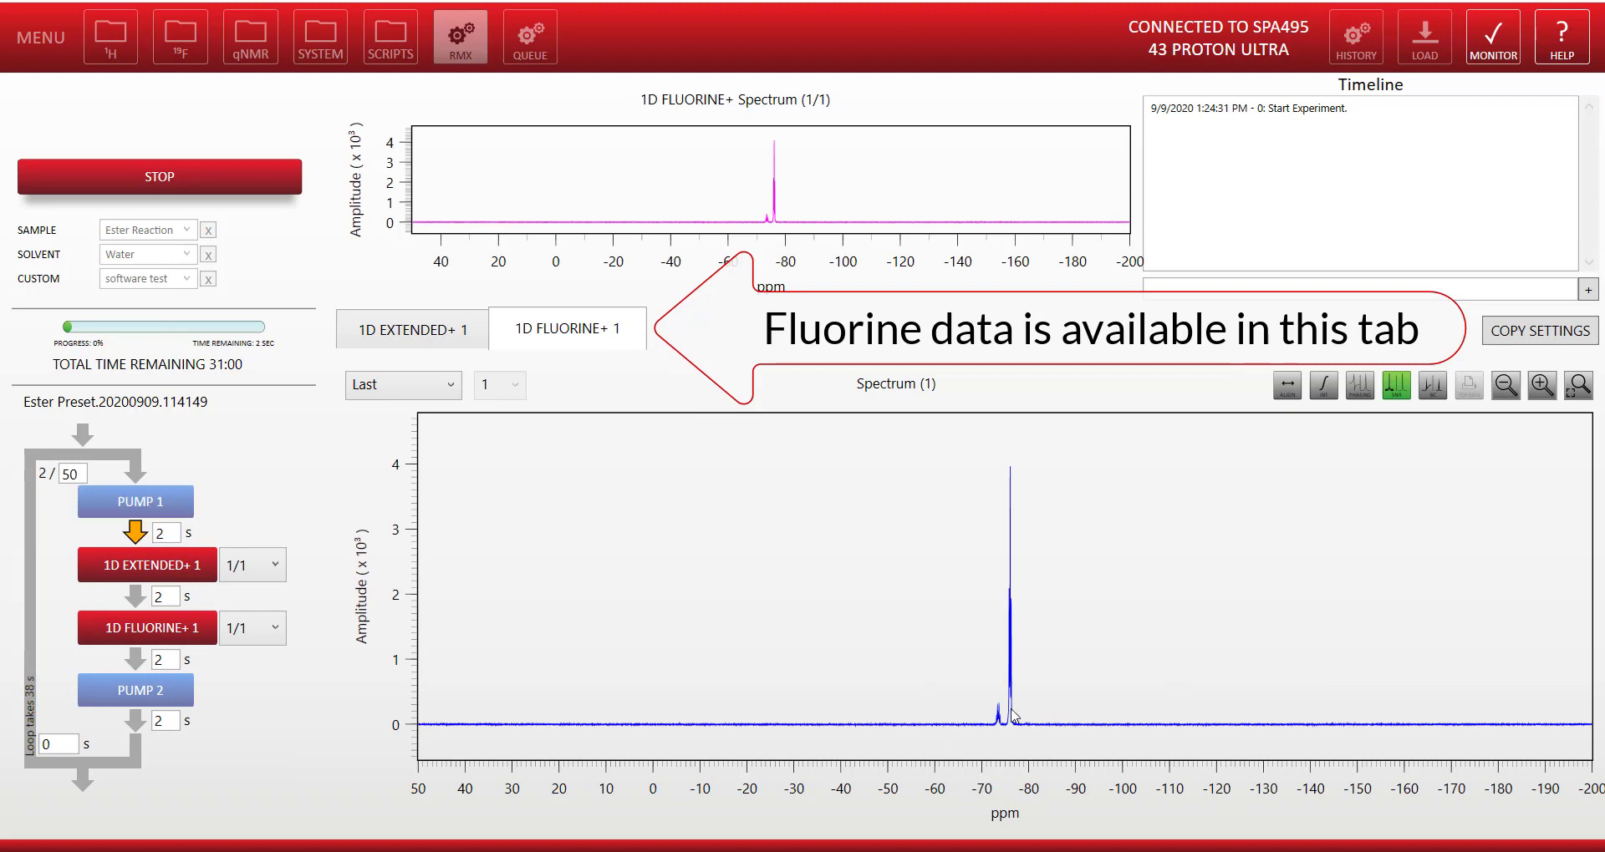
pyautogui.scroll(1, 1014, 716)
pyautogui.scroll(4, 1013, 716)
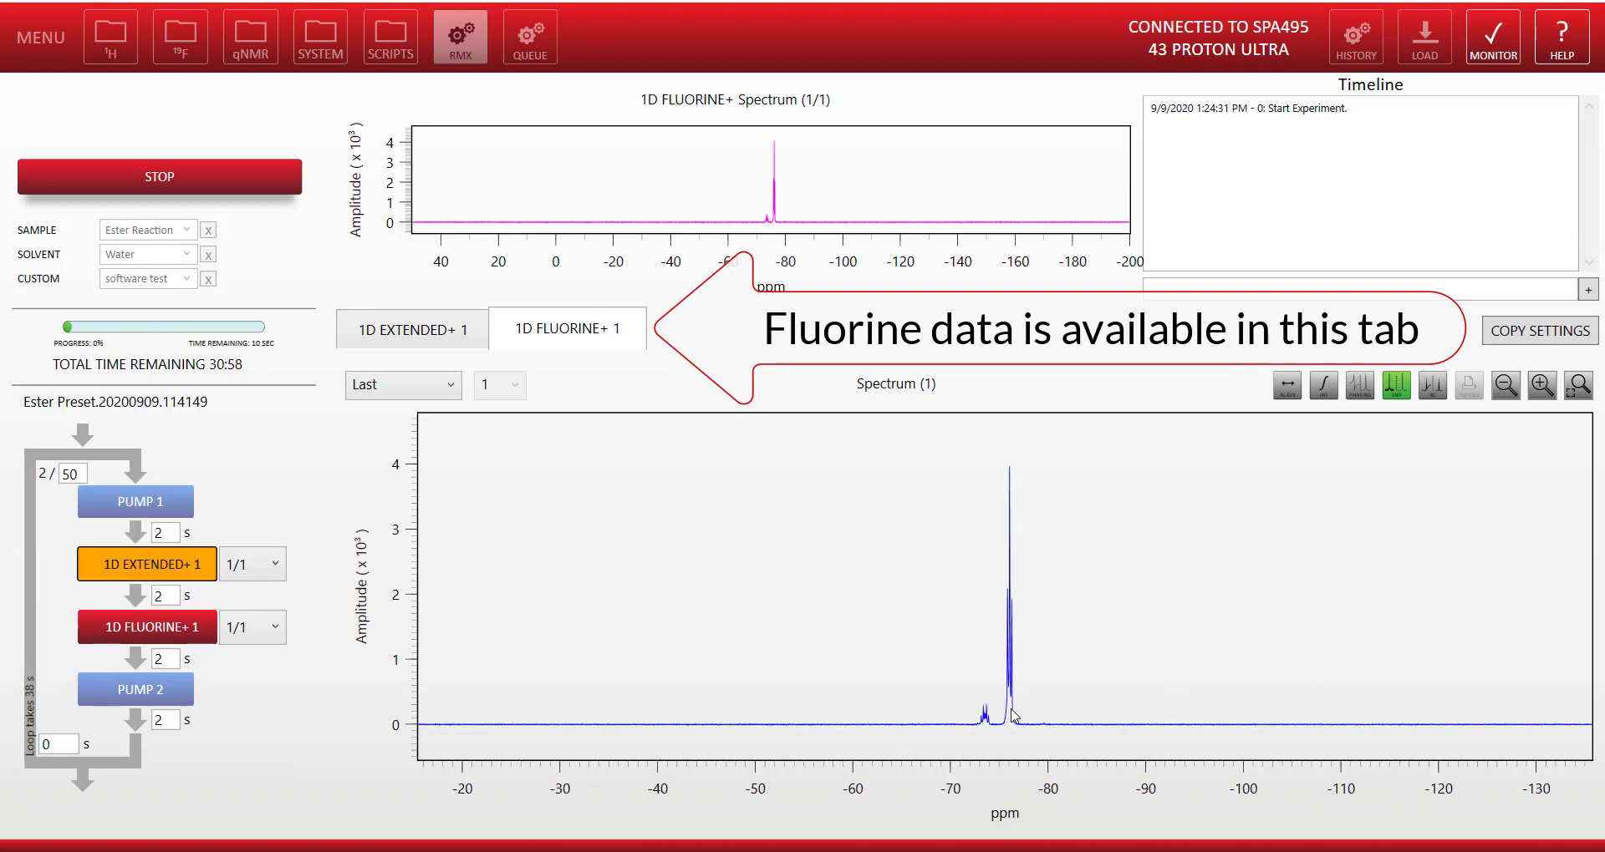
pyautogui.scroll(4, 1014, 716)
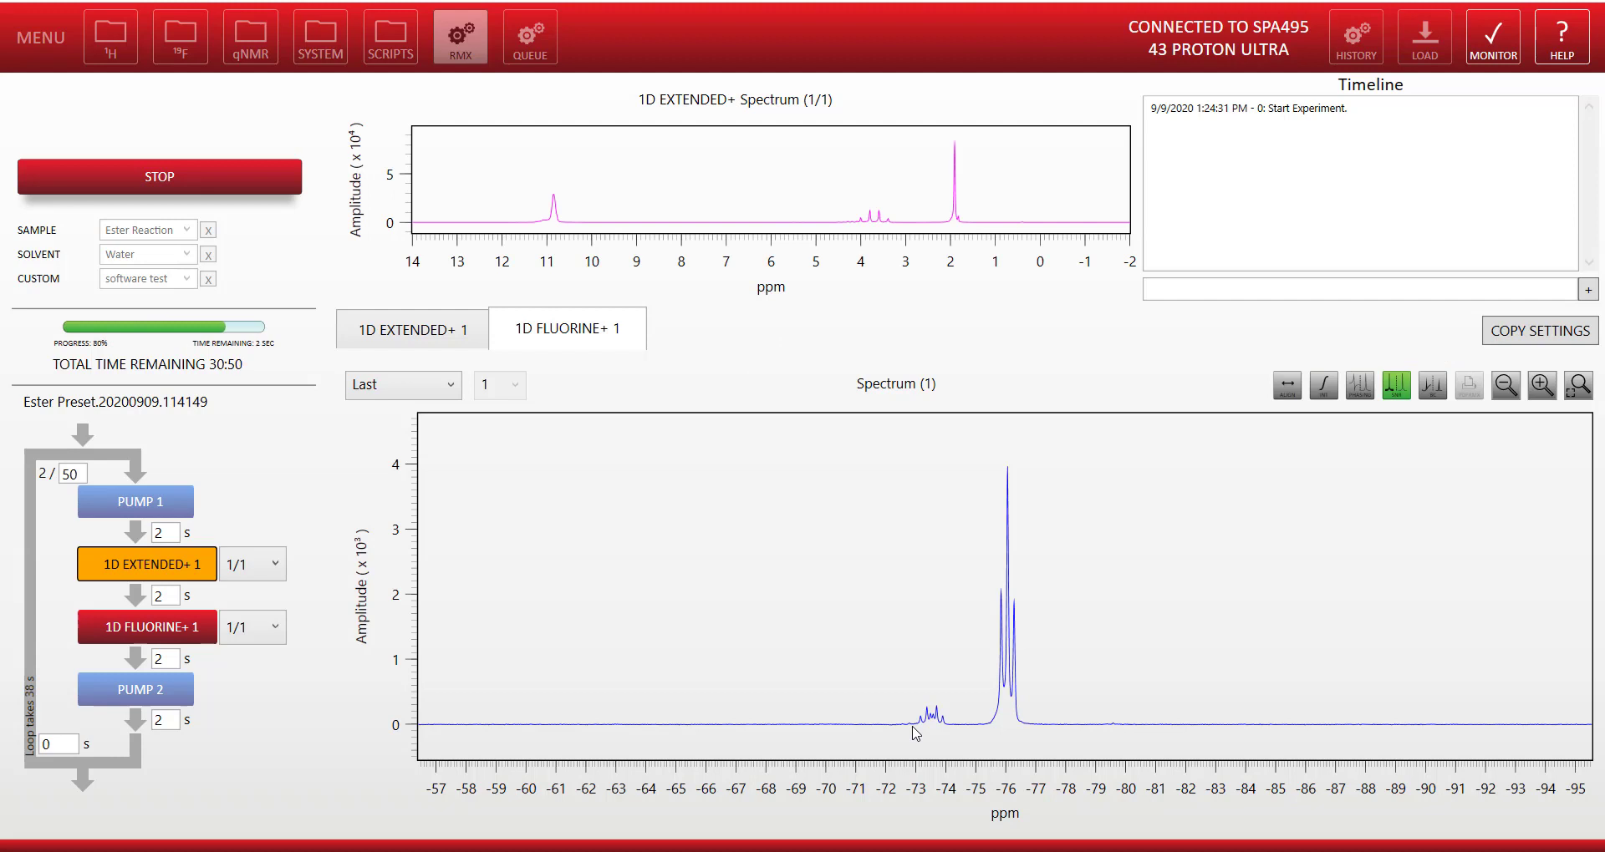
pyautogui.click(415, 386)
pyautogui.click(406, 414)
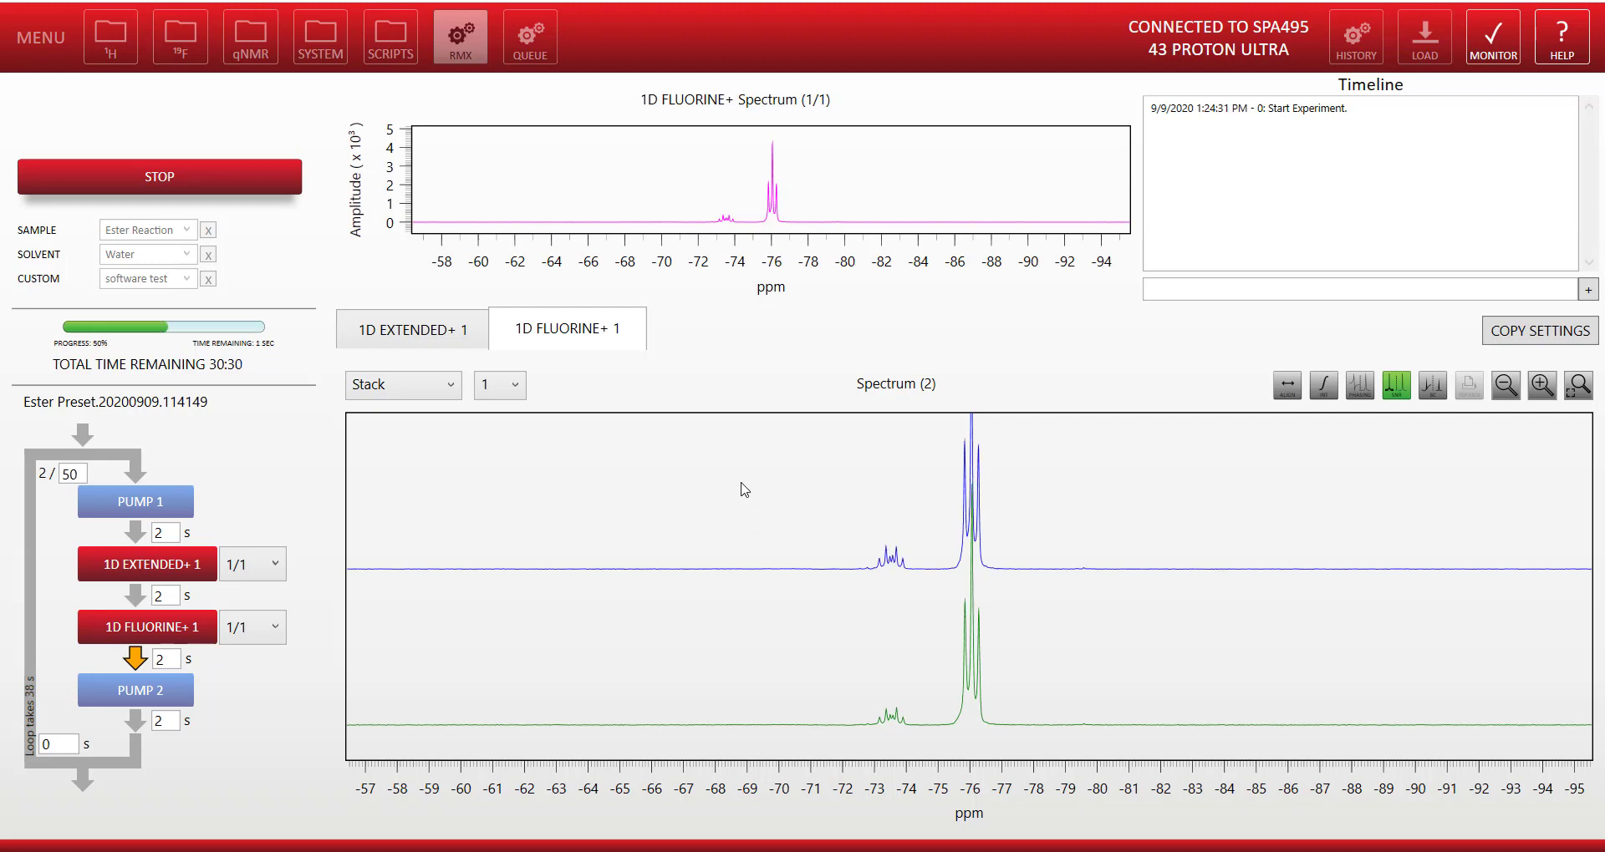
# Step: Stack the proton spectra and zoom in to about 7.2–0.8 ppm
pyautogui.click(432, 334)
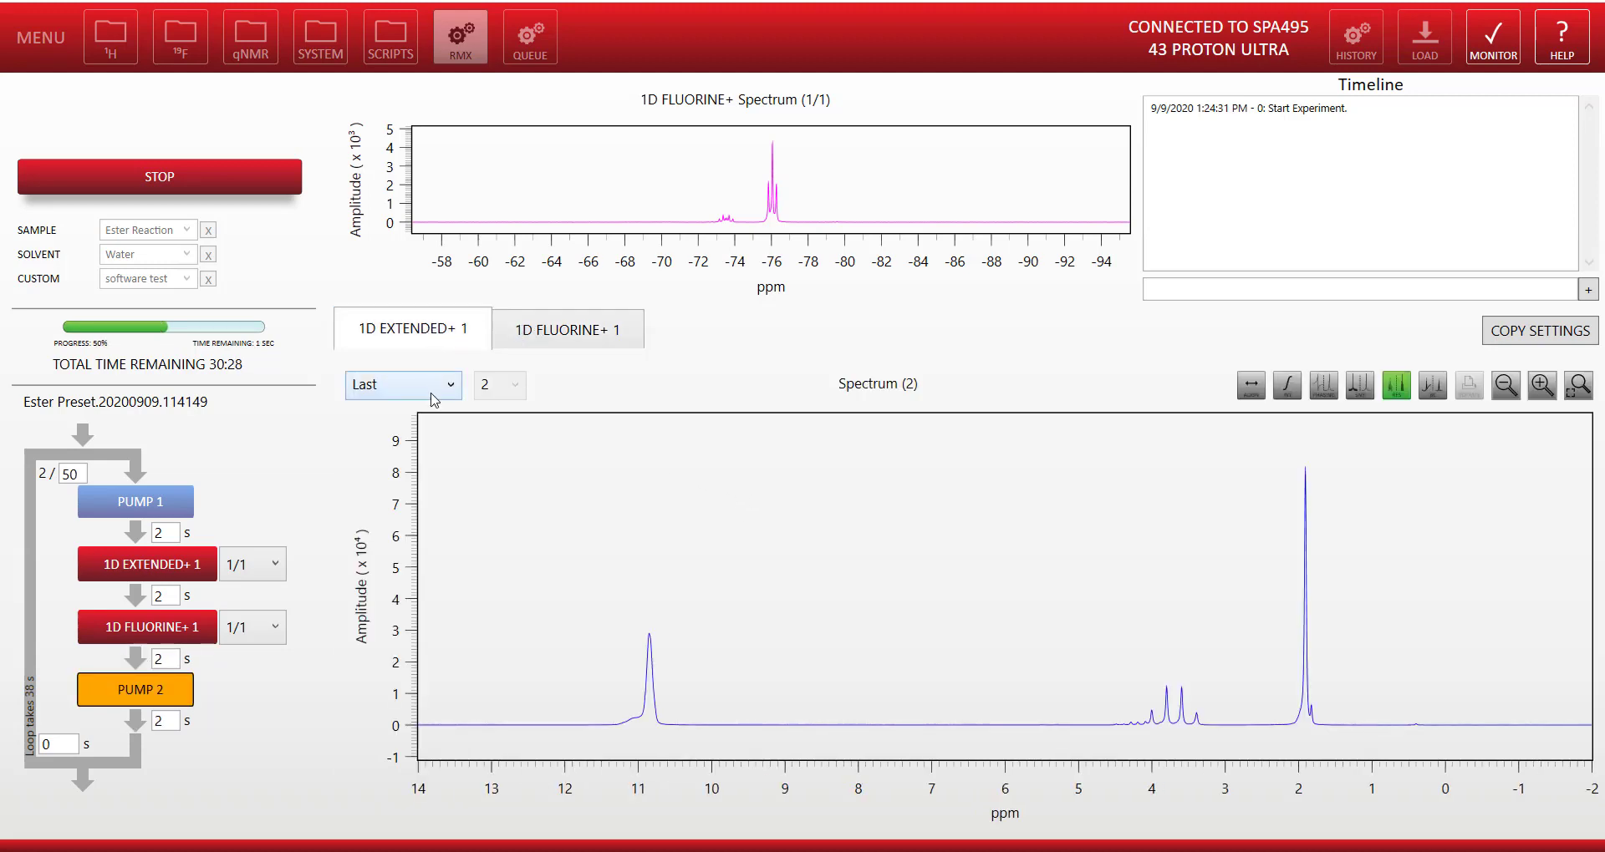
pyautogui.click(432, 386)
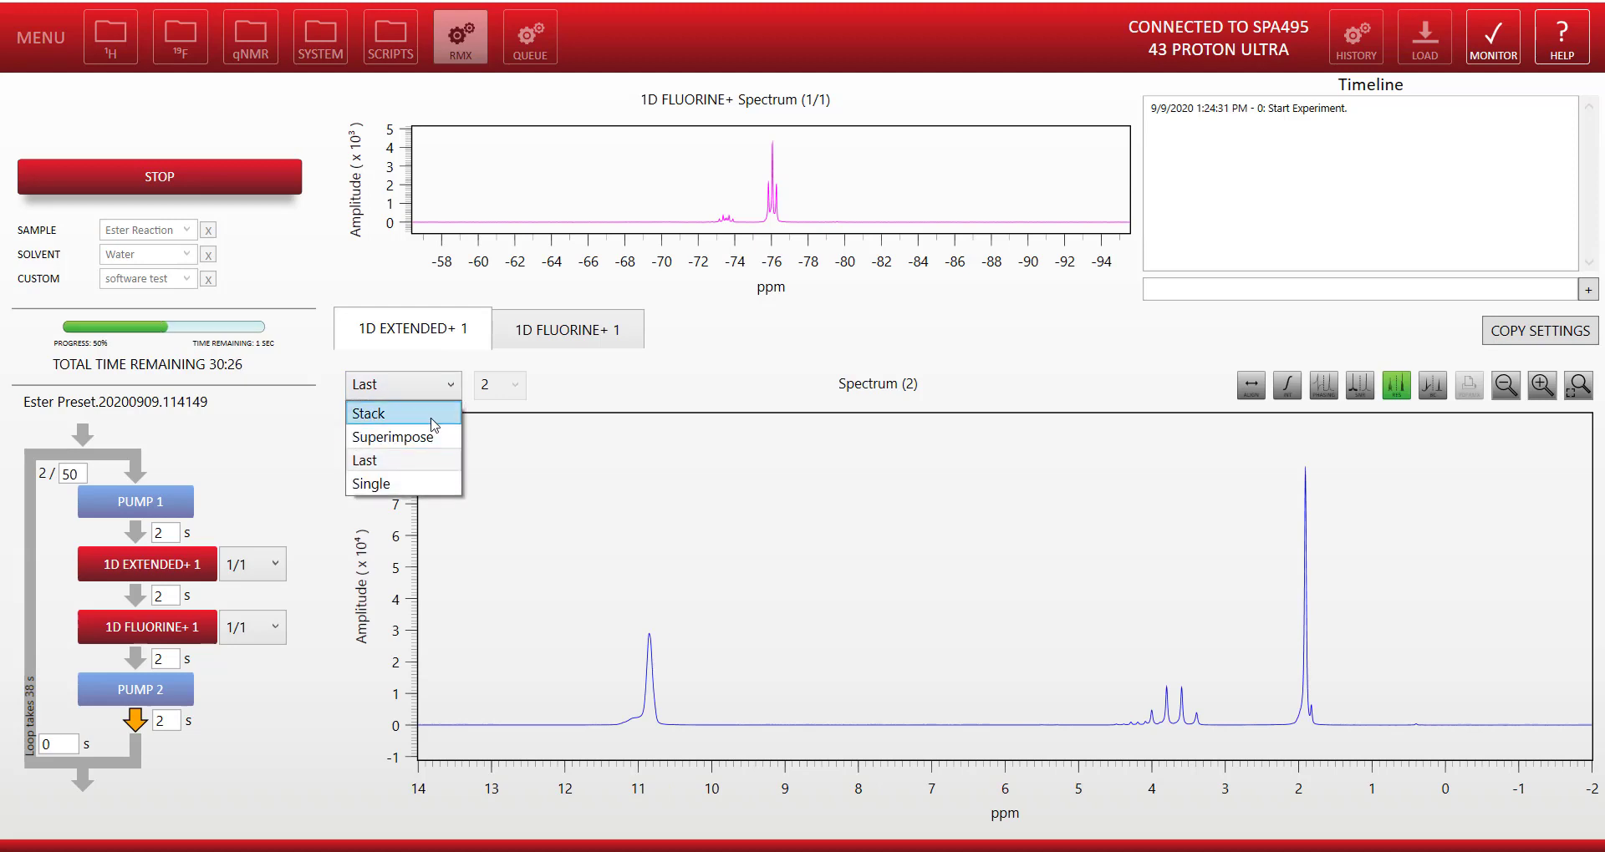
pyautogui.click(432, 425)
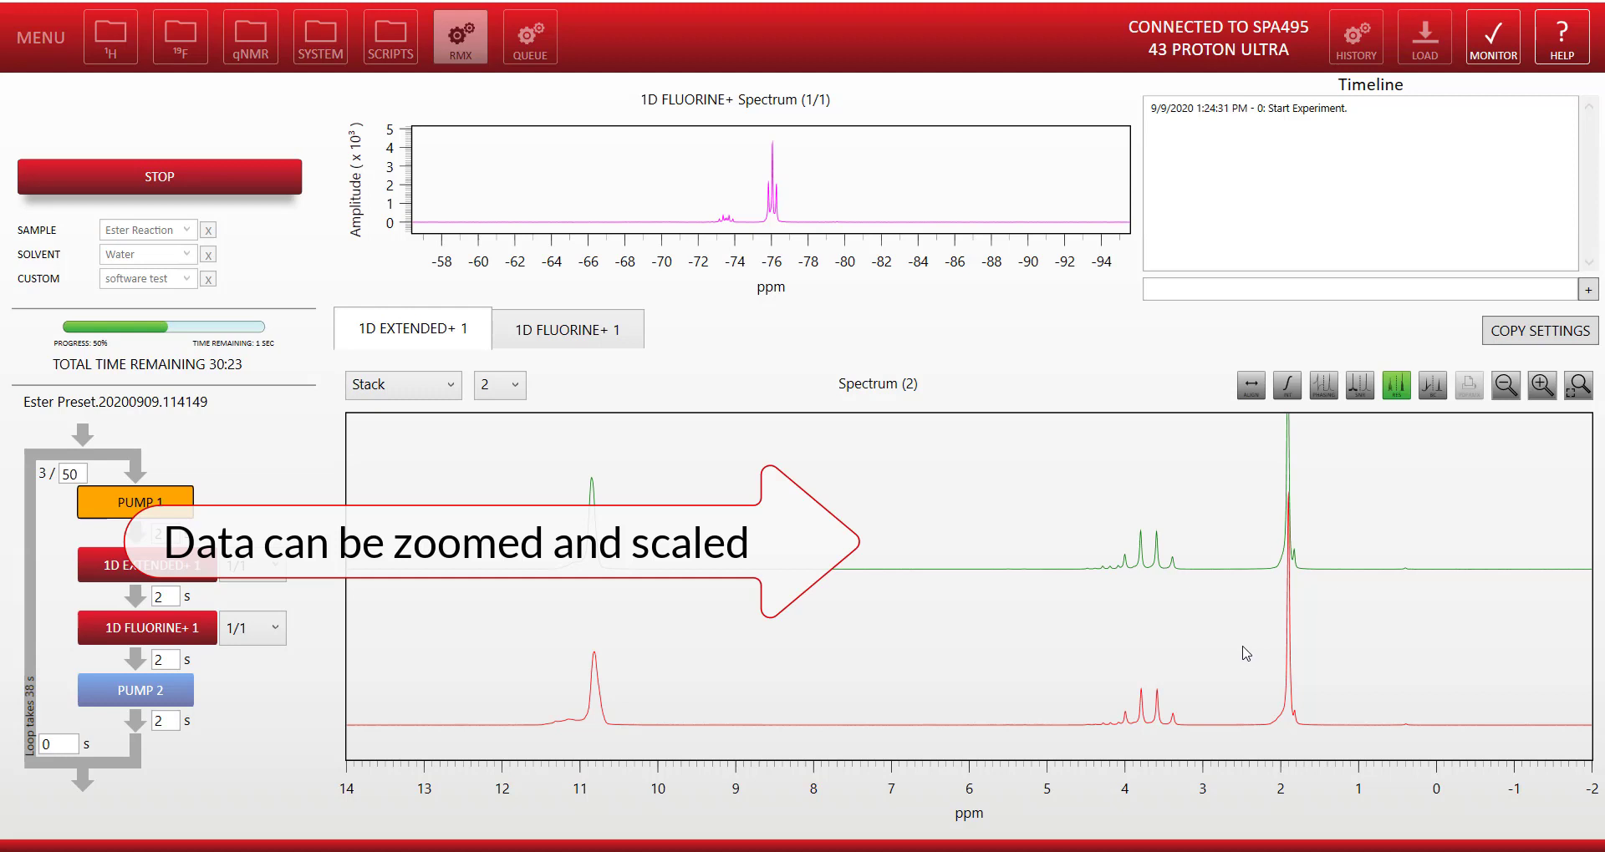
pyautogui.scroll(5, 1246, 653)
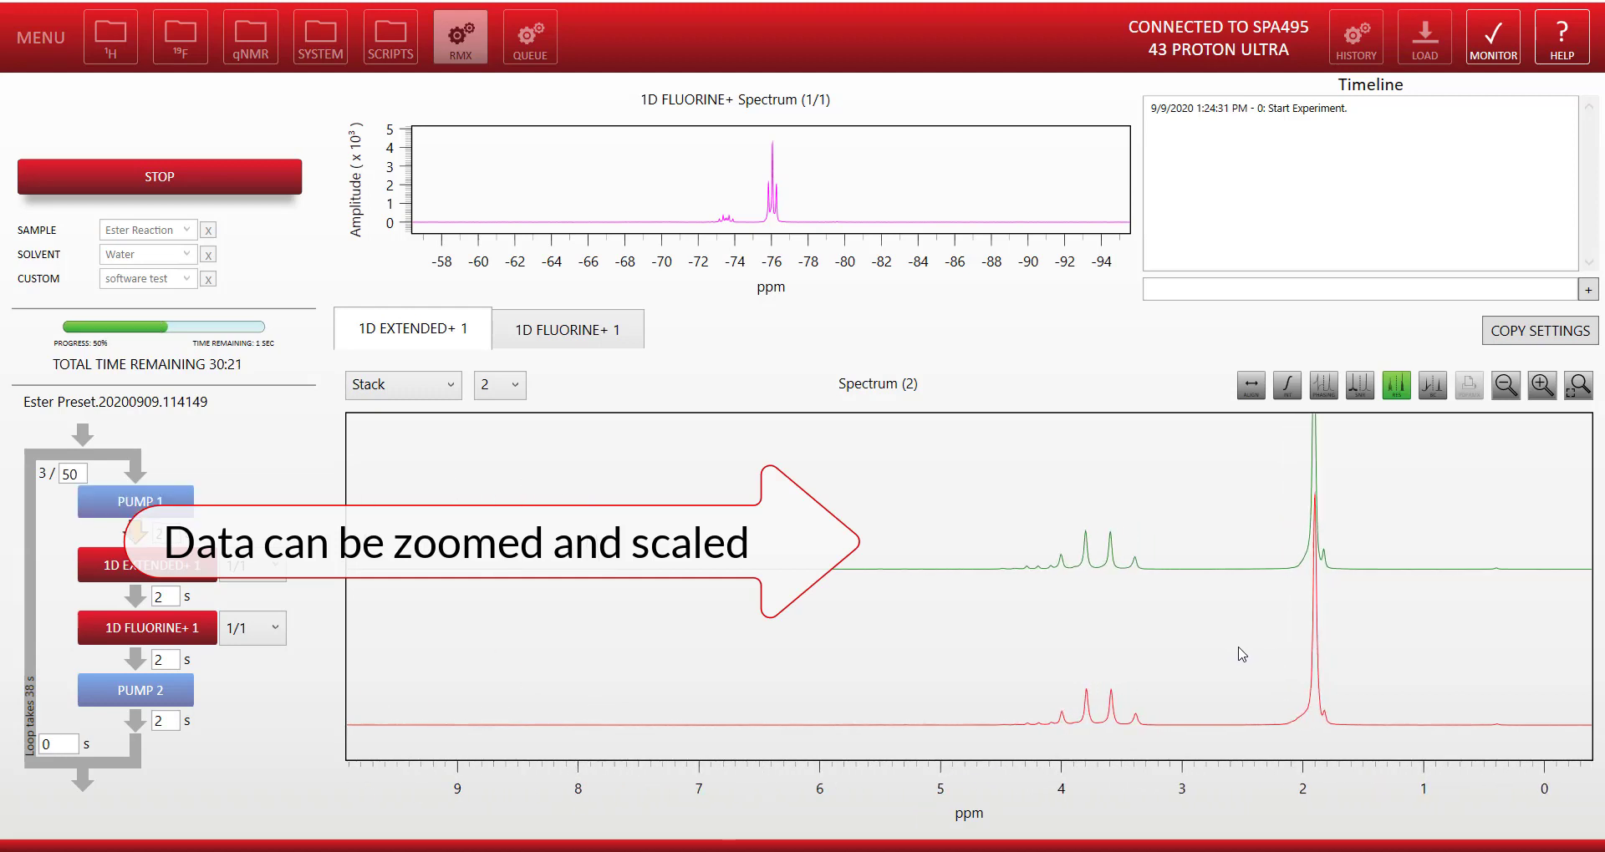
pyautogui.scroll(3, 1236, 654)
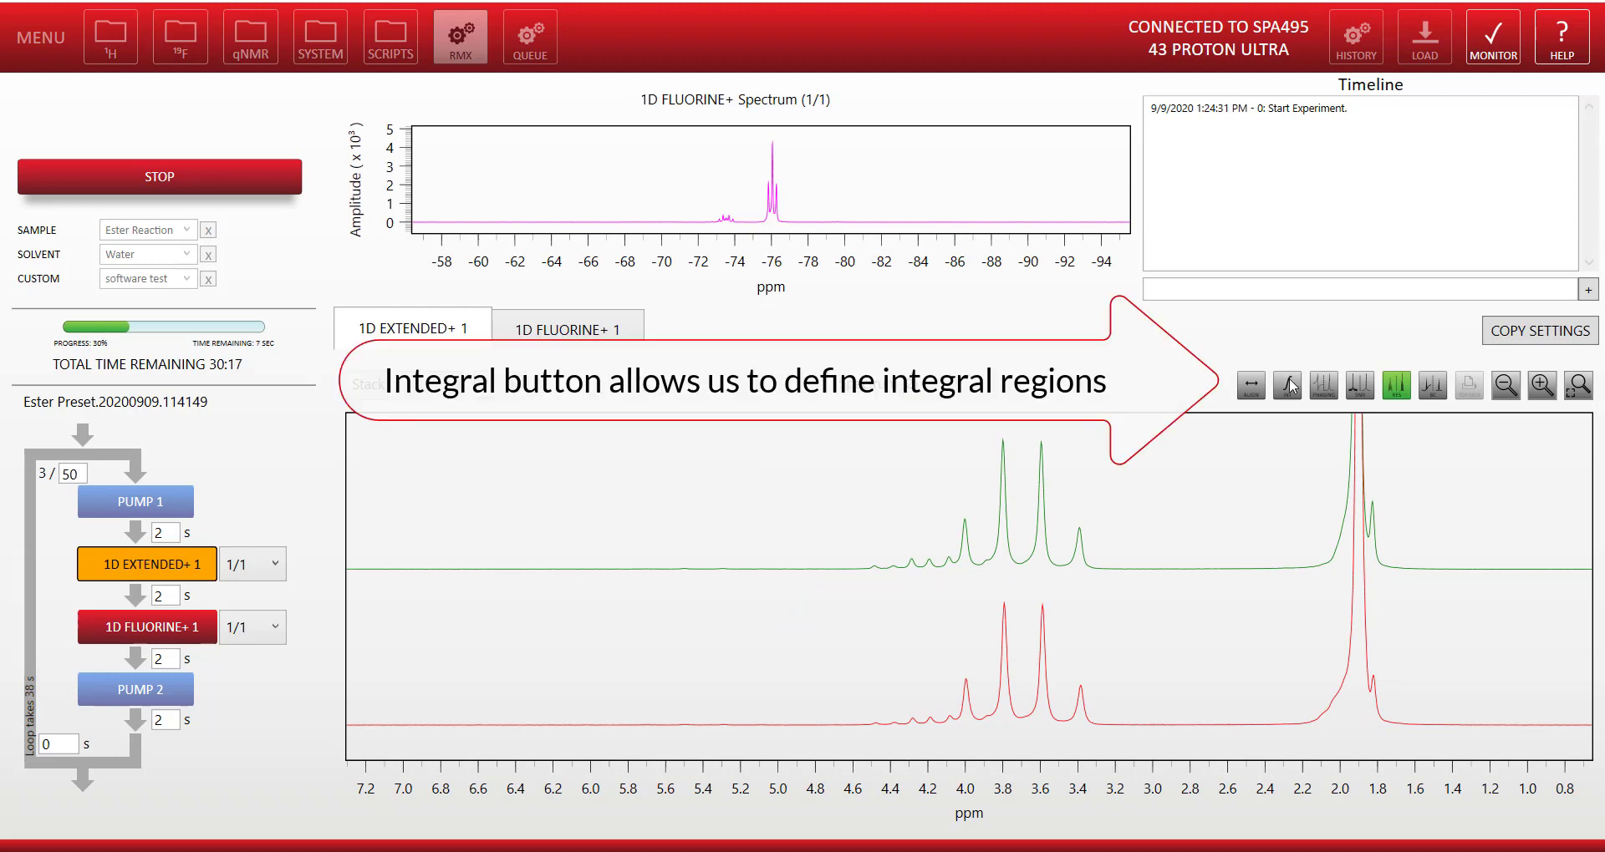
# Step: Add and apply proton integral regions at 3.7–3.3 ppm and 4.55–4.3 ppm
pyautogui.click(1288, 385)
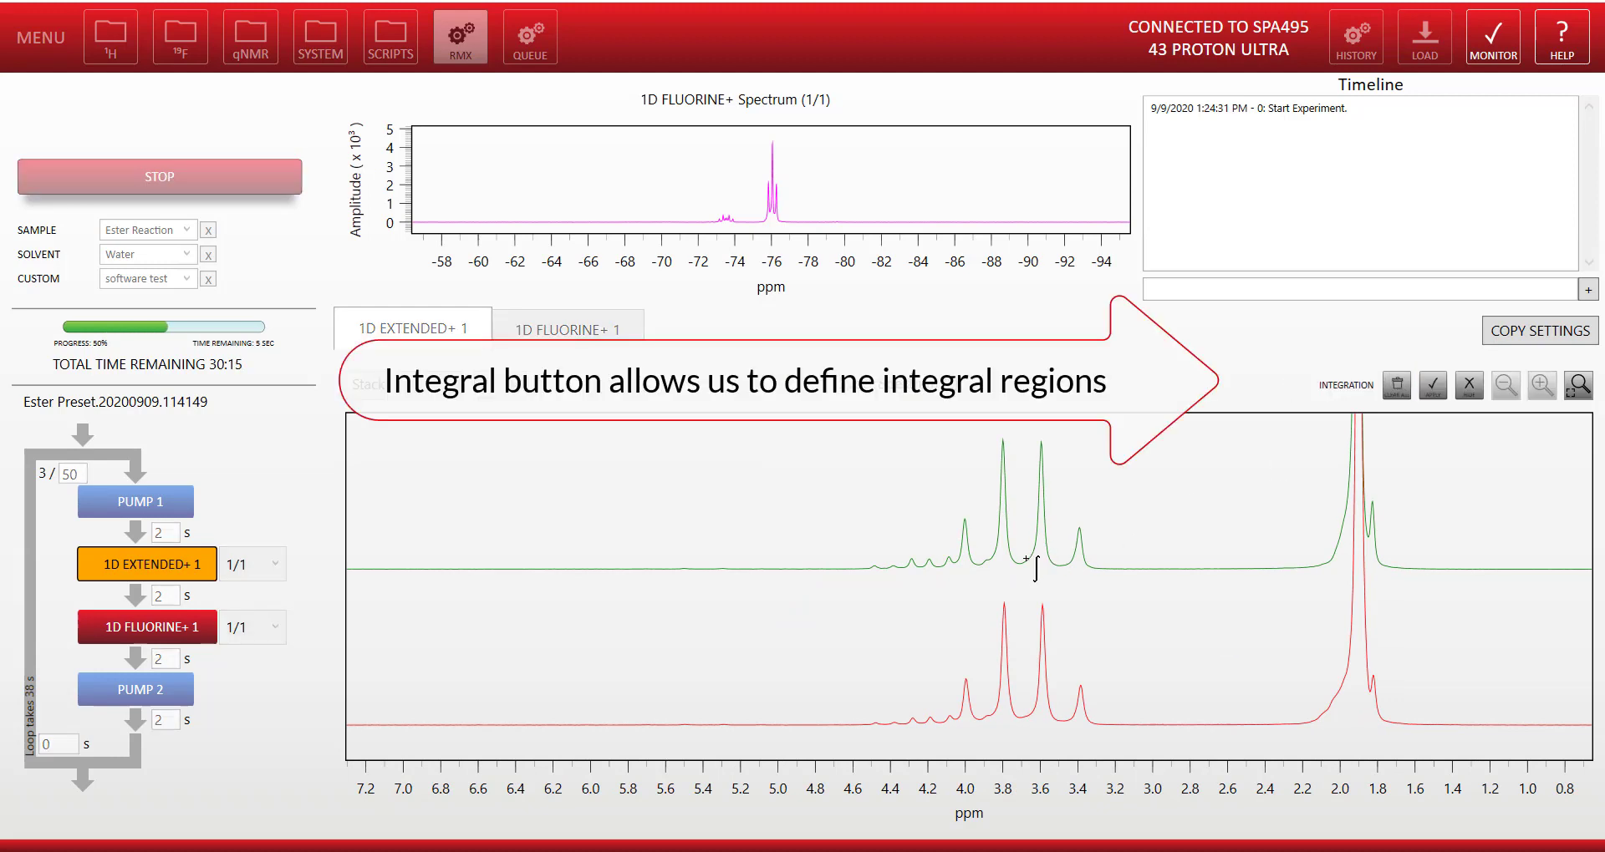
pyautogui.moveTo(1025, 558); pyautogui.dragTo(1102, 568)
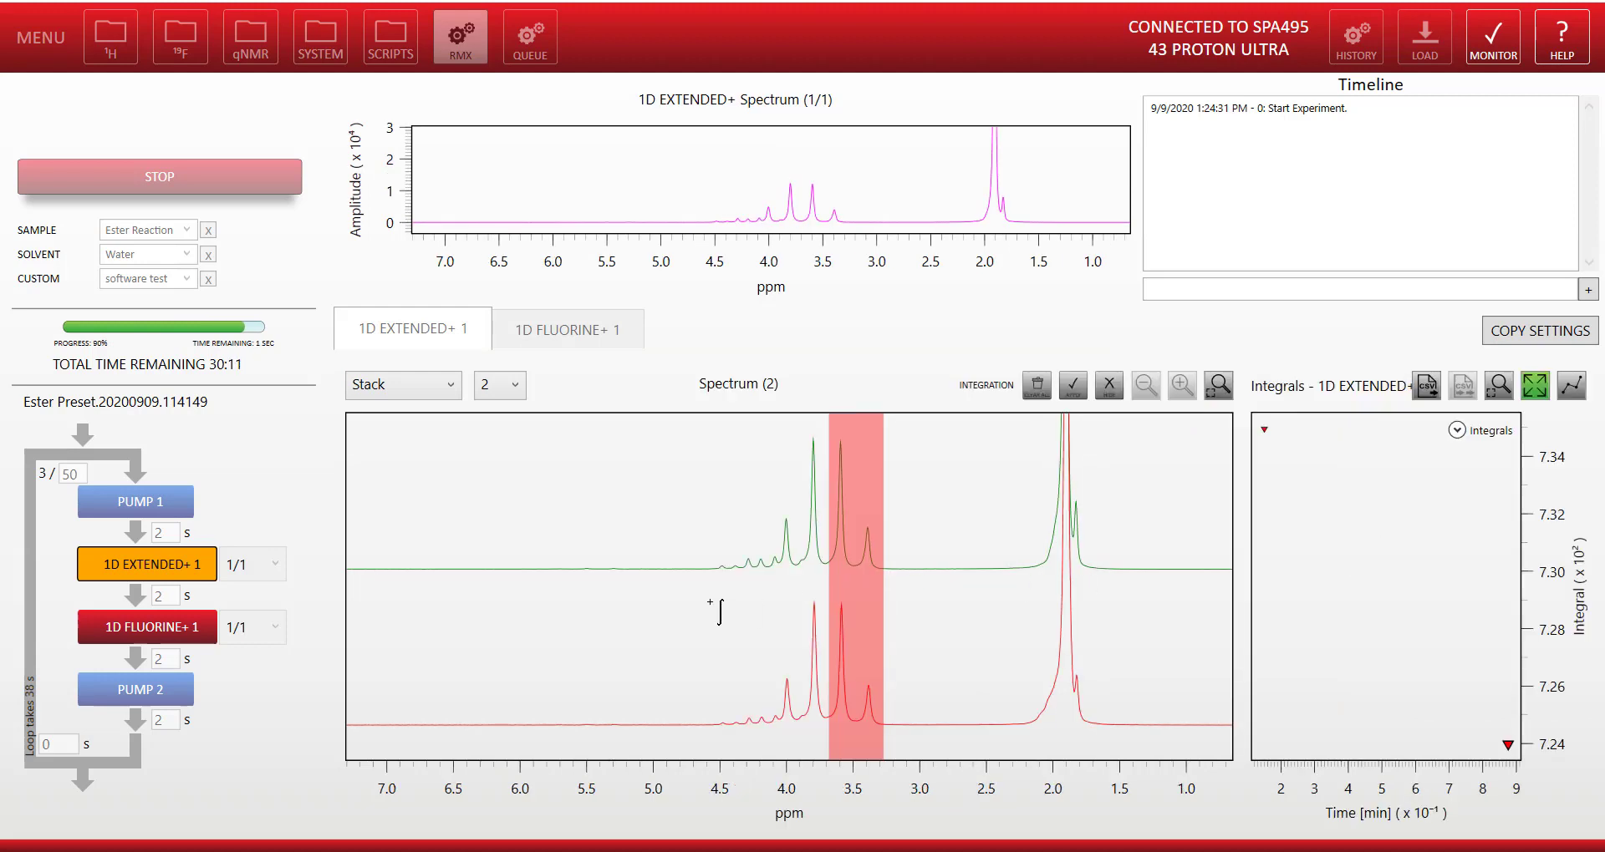
pyautogui.moveTo(711, 598); pyautogui.dragTo(742, 589)
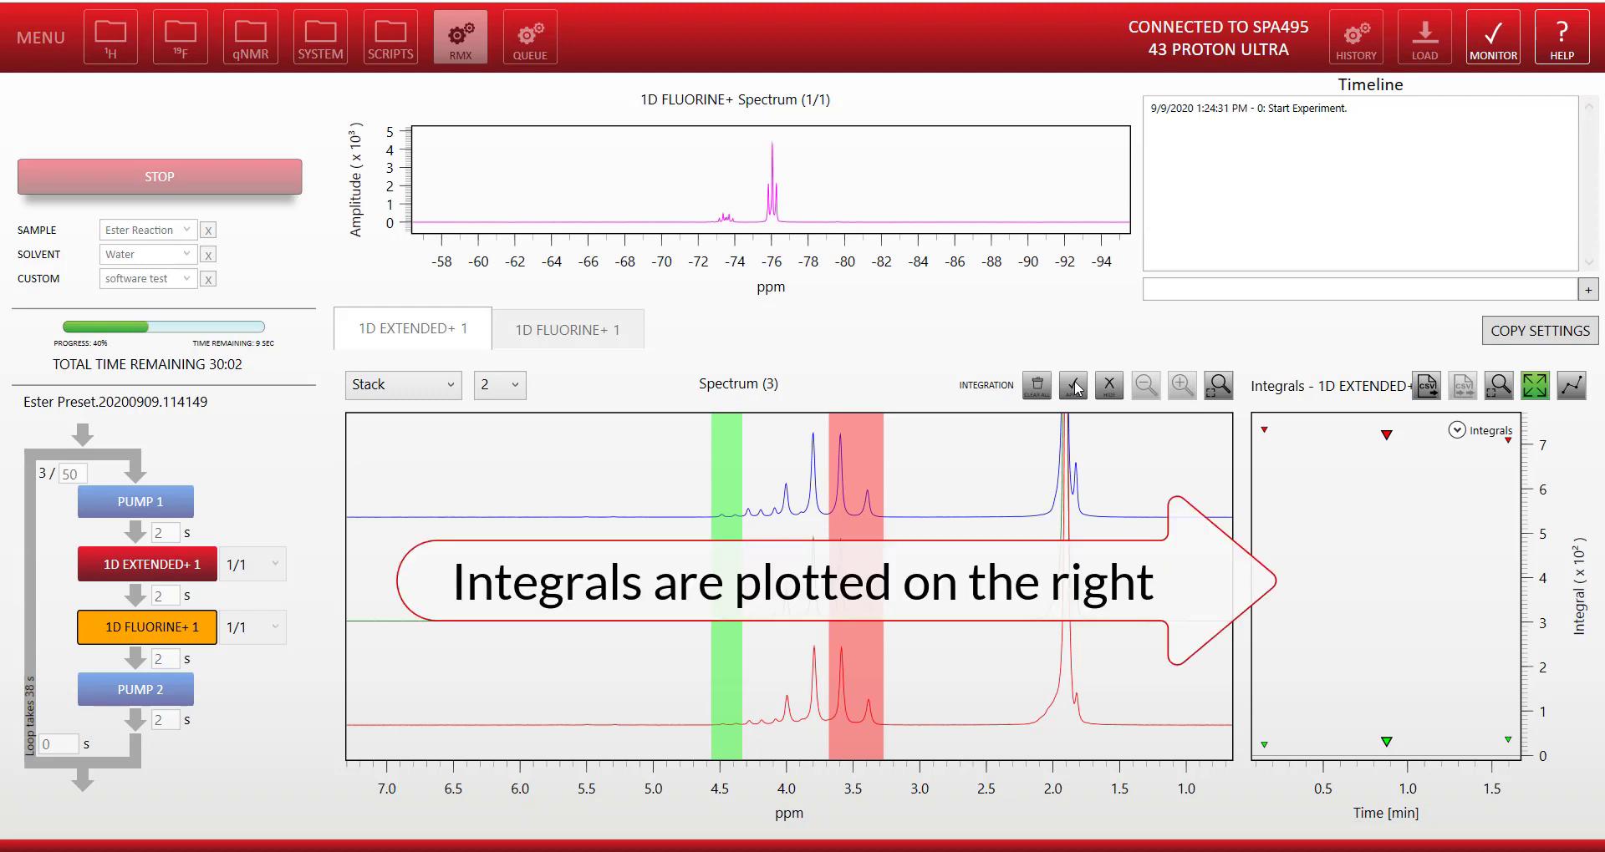
pyautogui.click(1076, 389)
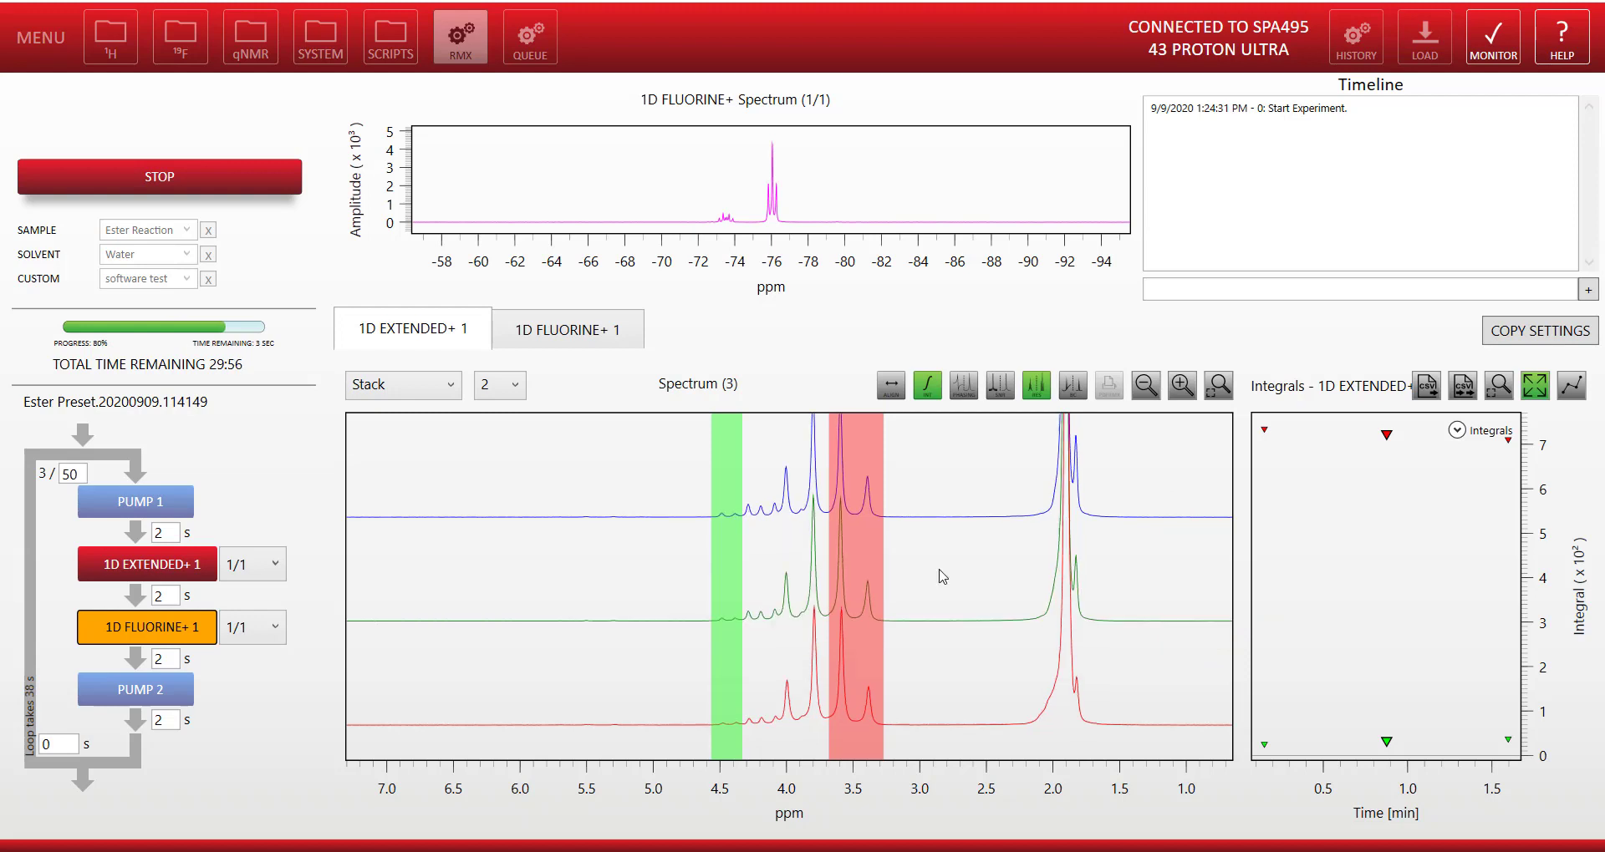
pyautogui.scroll(3, 940, 575)
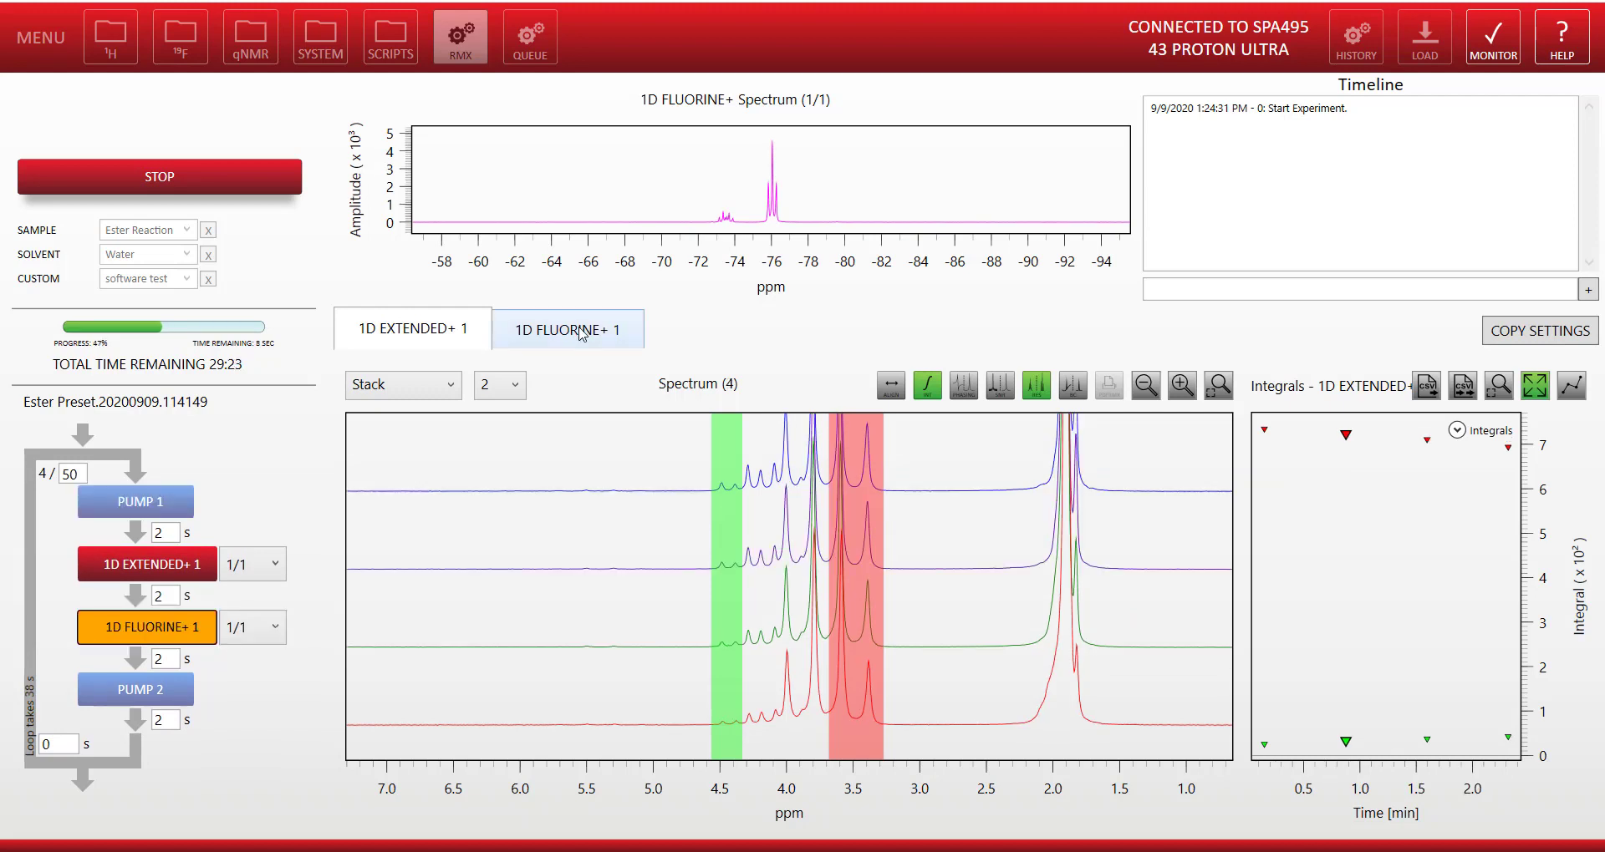
# Step: Apply fluorine integral regions near -76 and -73 ppm, then return to proton spectra
pyautogui.click(583, 331)
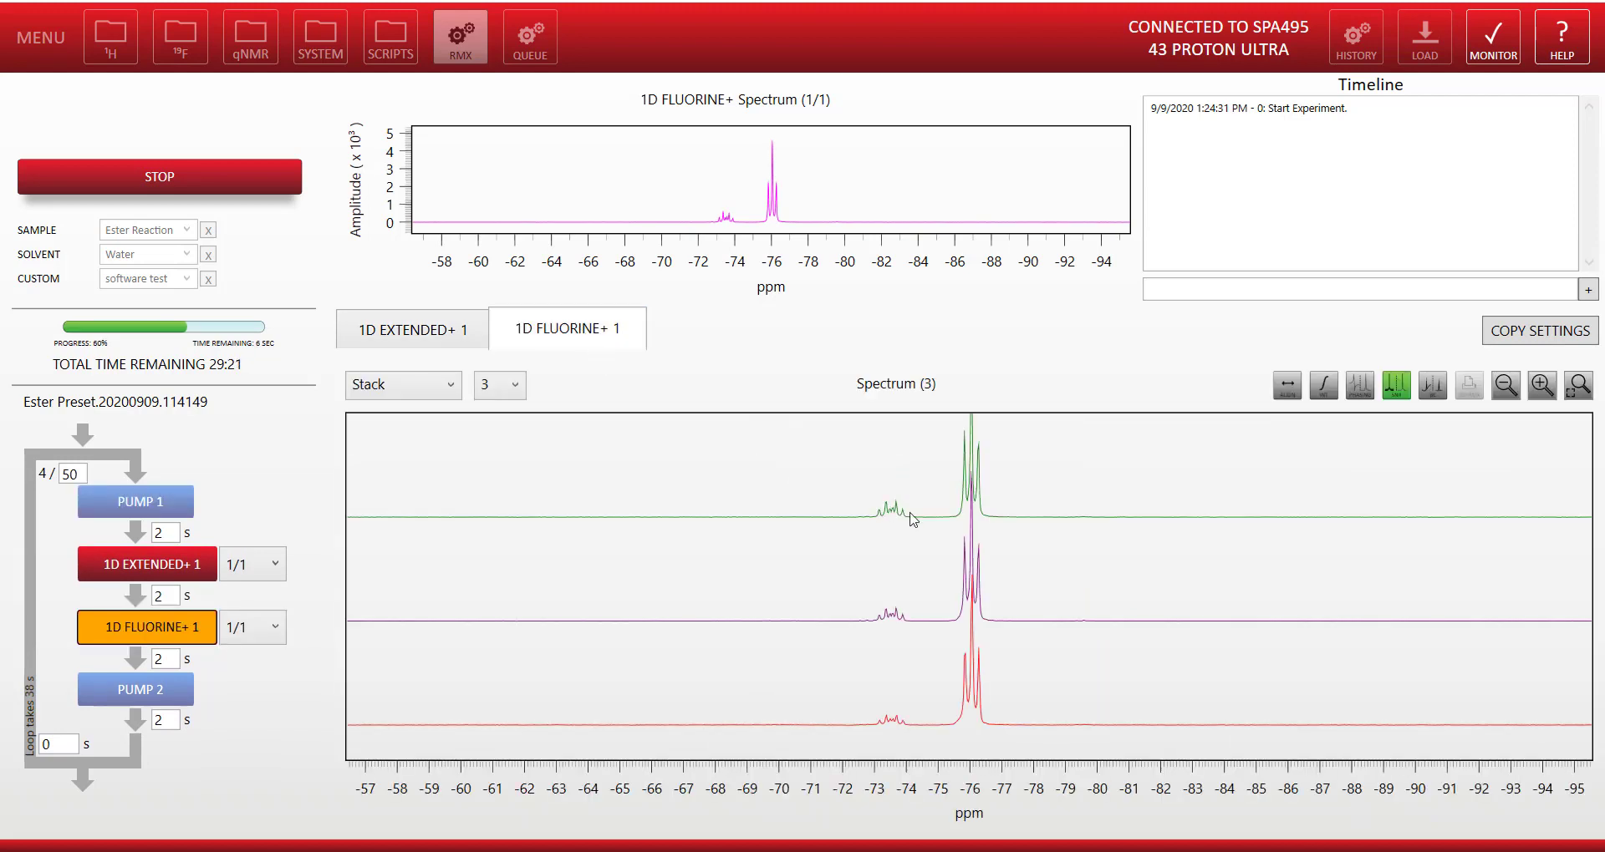
pyautogui.scroll(1, 1014, 593)
pyautogui.scroll(1, 1014, 593)
pyautogui.click(1323, 385)
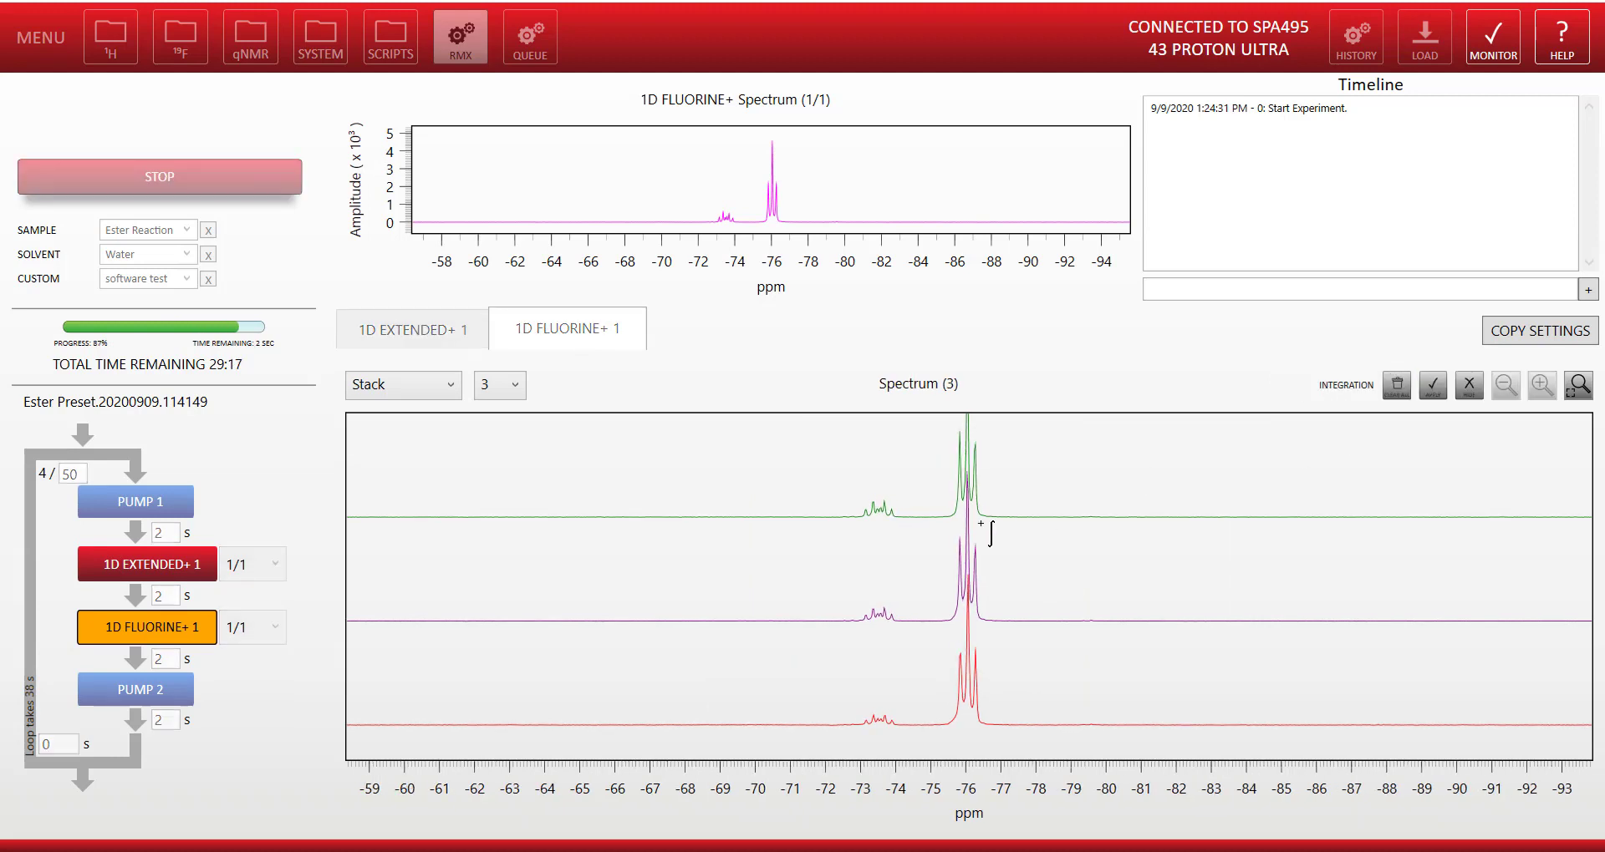
pyautogui.moveTo(936, 520); pyautogui.dragTo(997, 528)
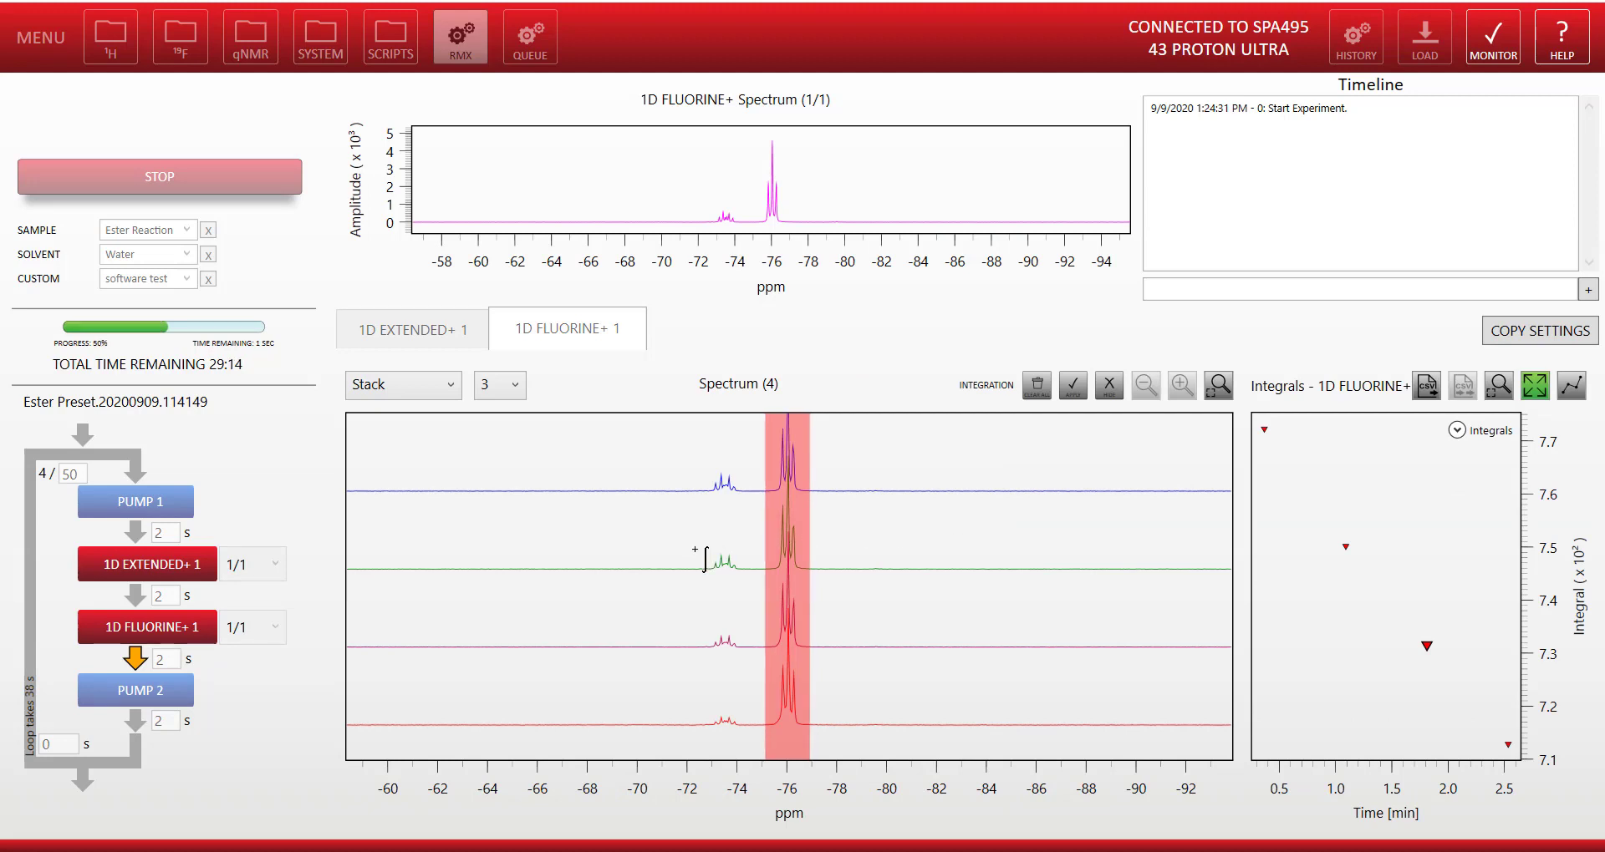
pyautogui.moveTo(694, 553); pyautogui.dragTo(750, 554)
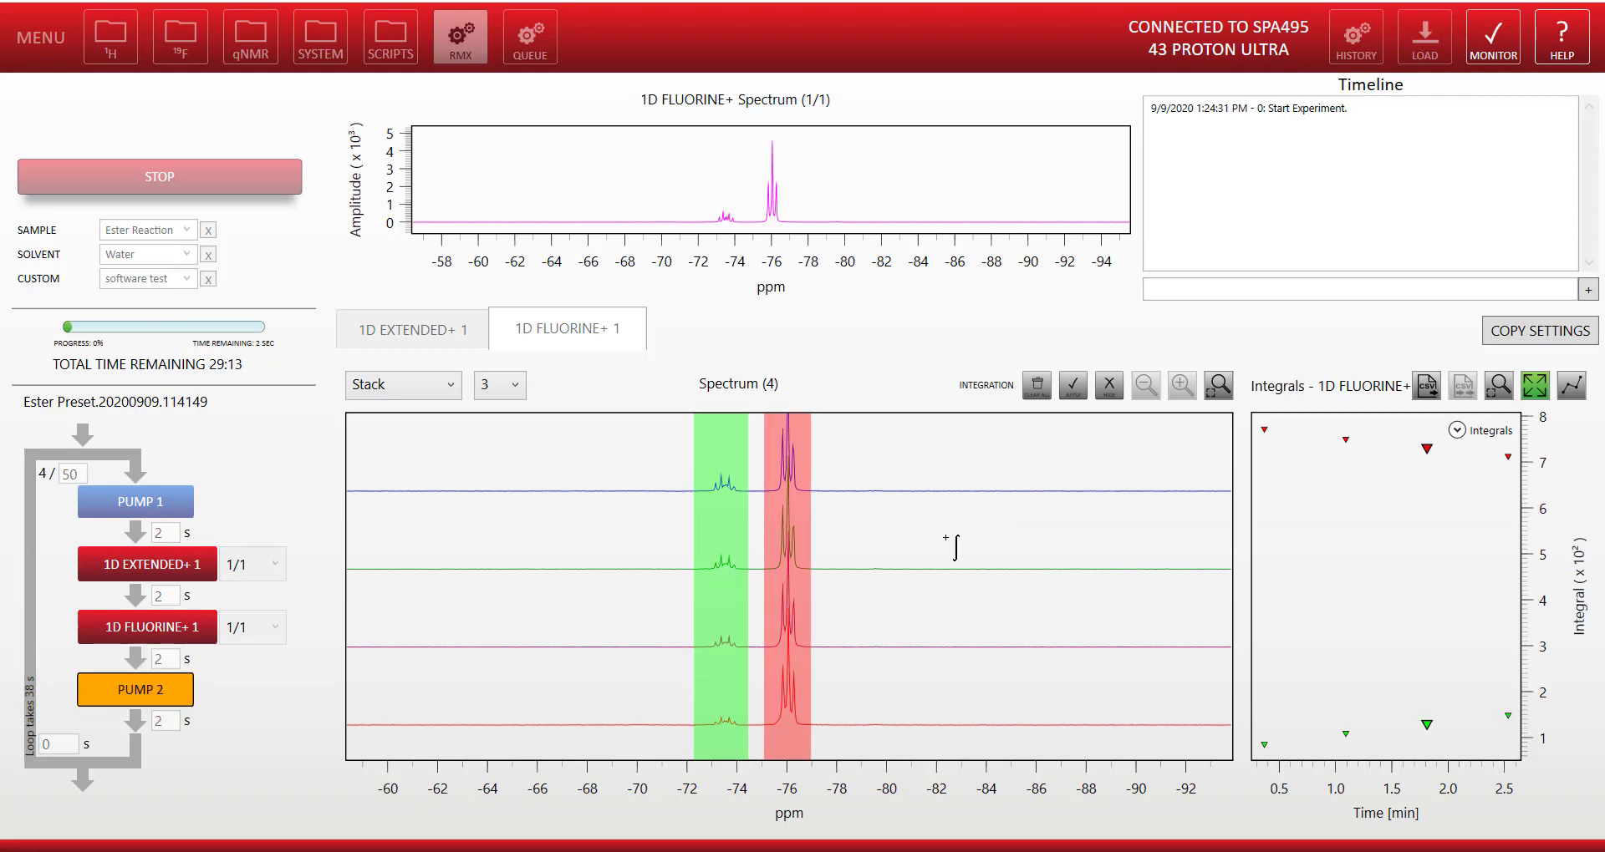
pyautogui.click(1073, 387)
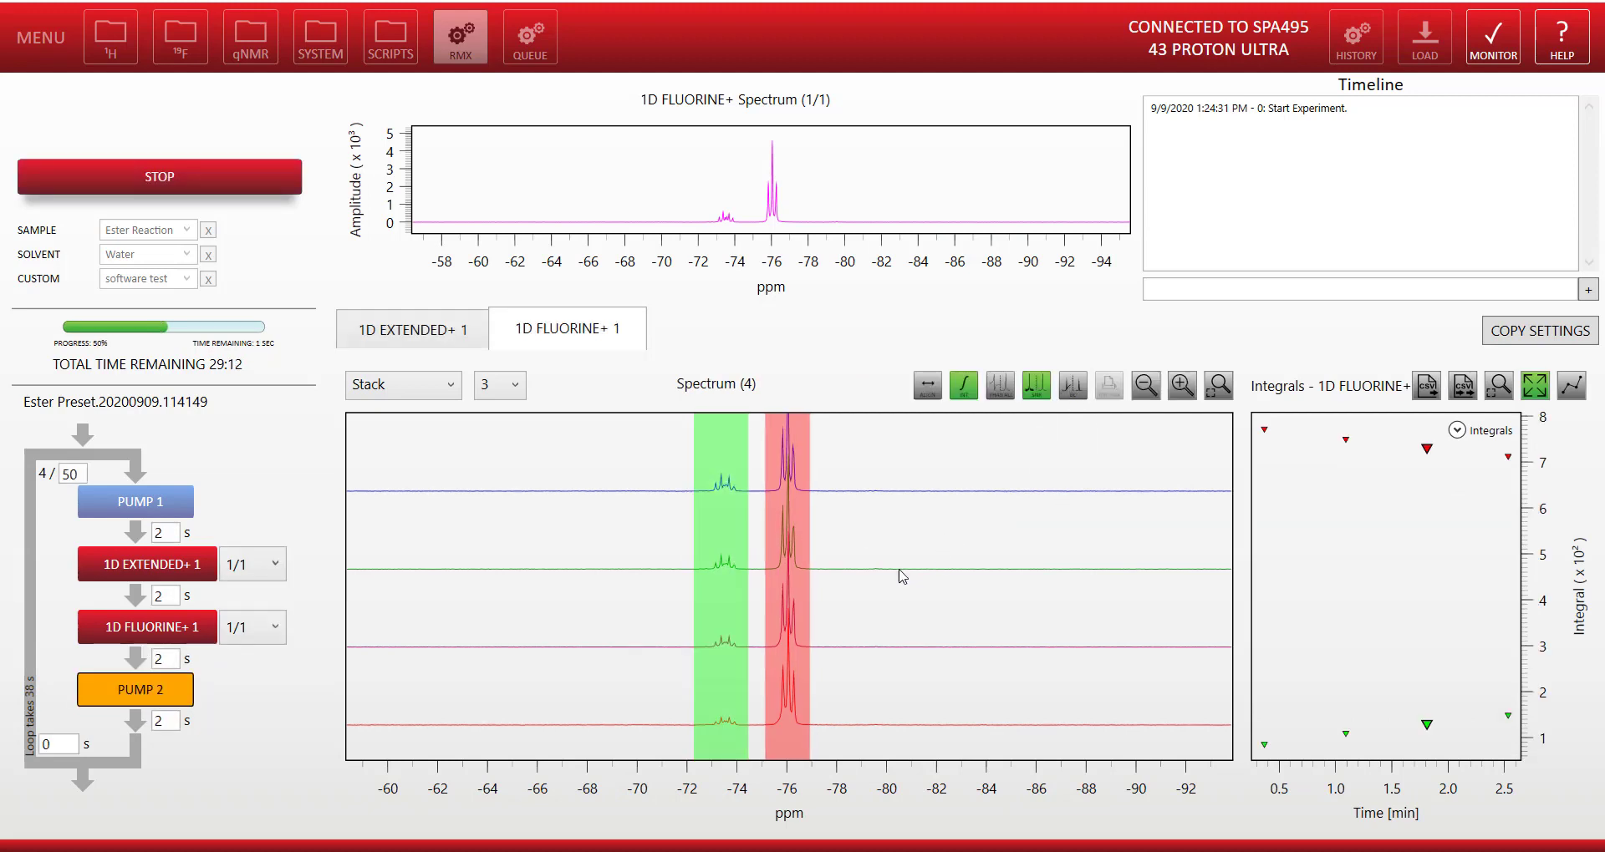
pyautogui.scroll(3, 895, 574)
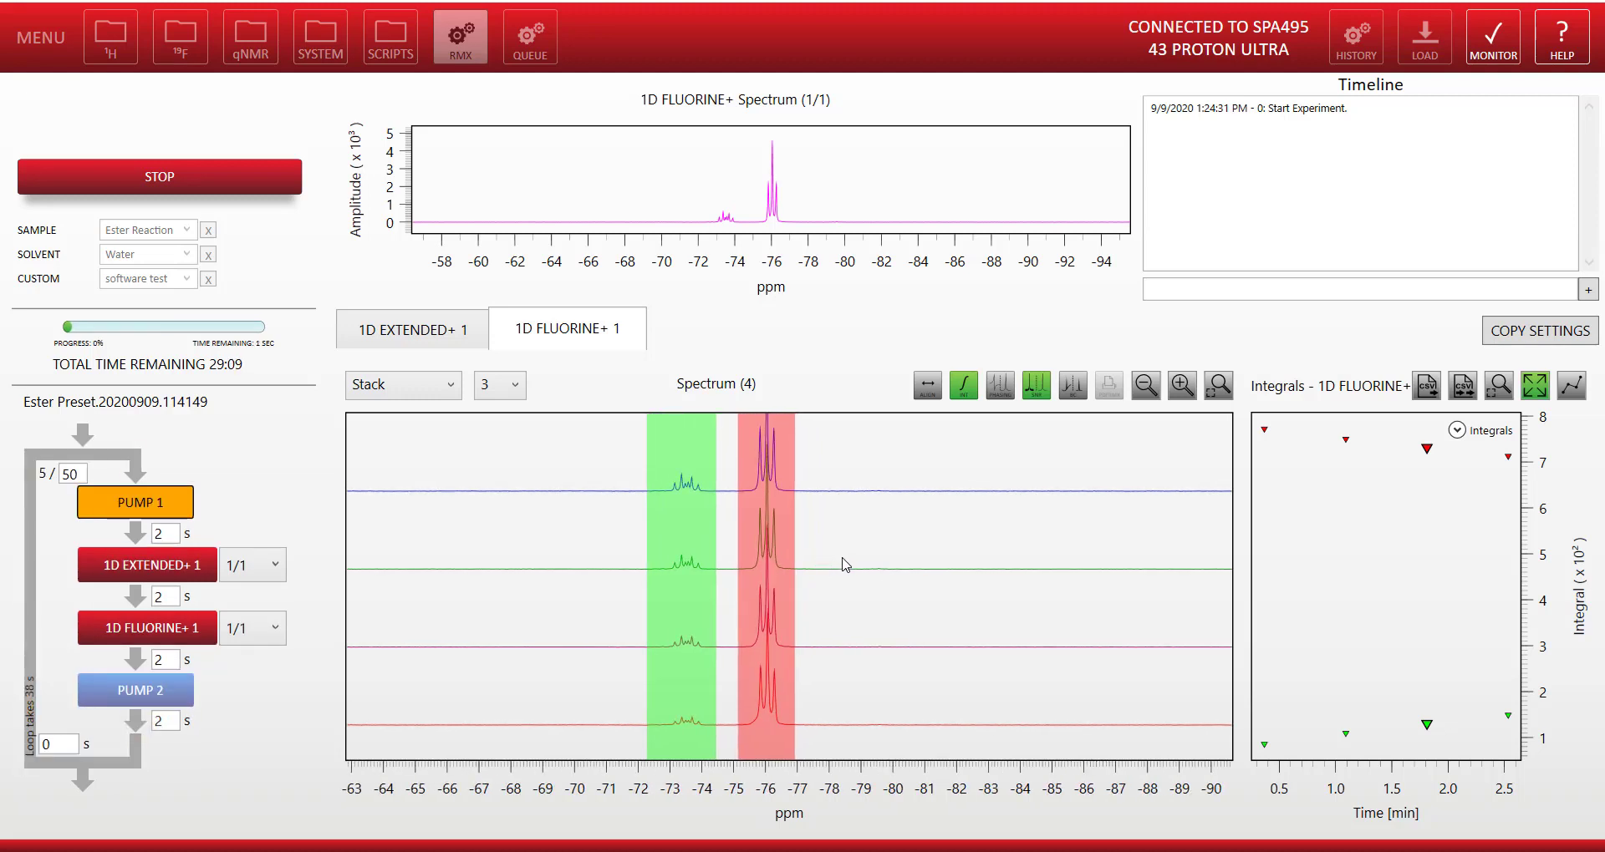
pyautogui.click(415, 330)
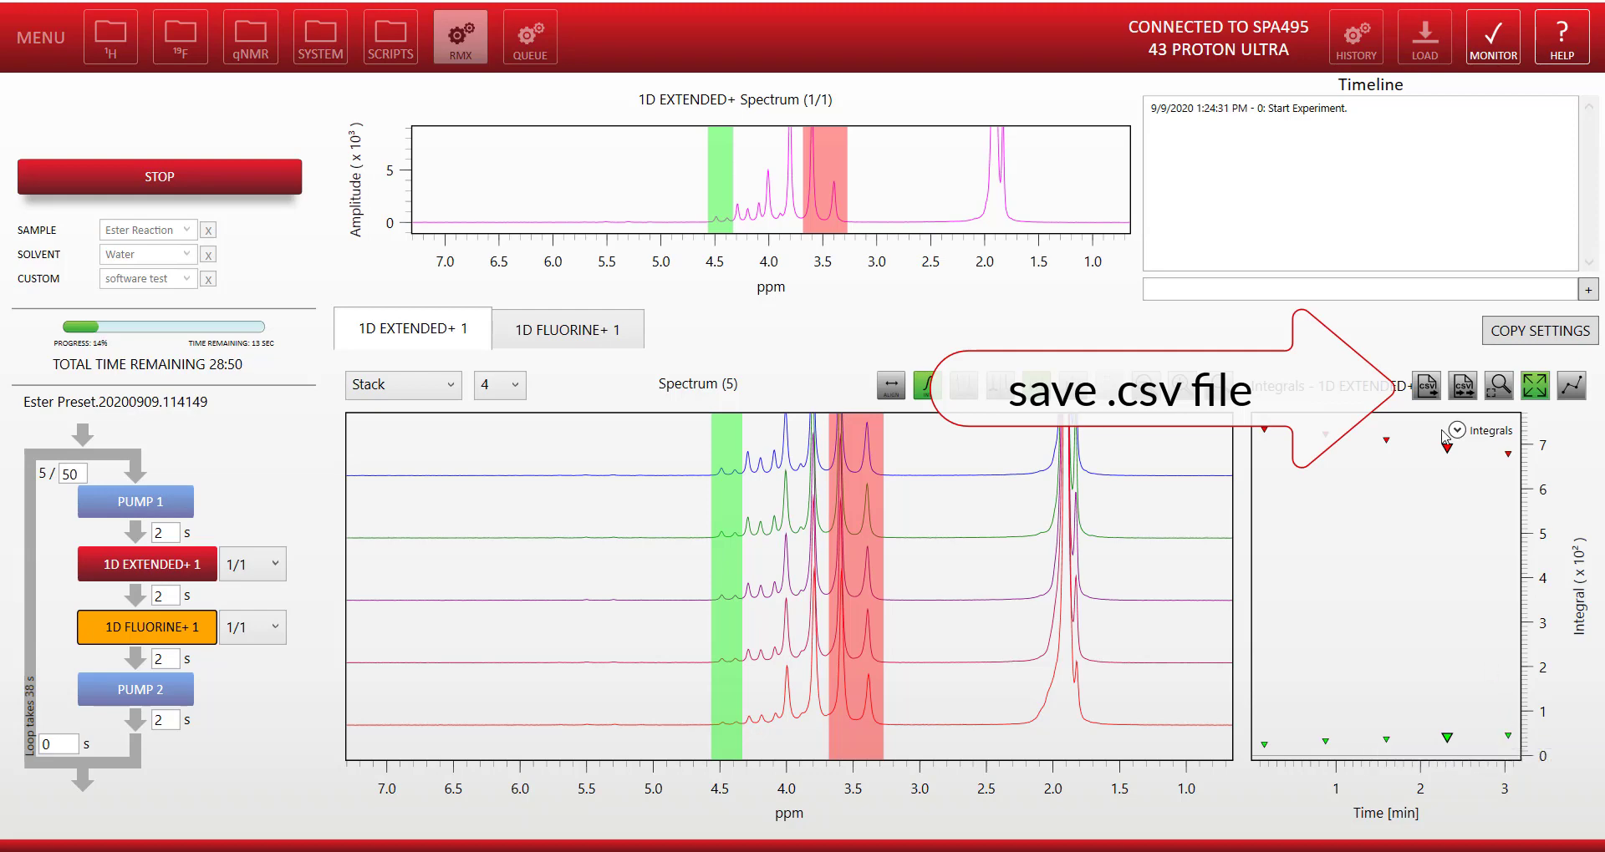
# Step: Export the proton integrals as Integral_20200909-132750.csv, keeping the default name
pyautogui.click(1427, 386)
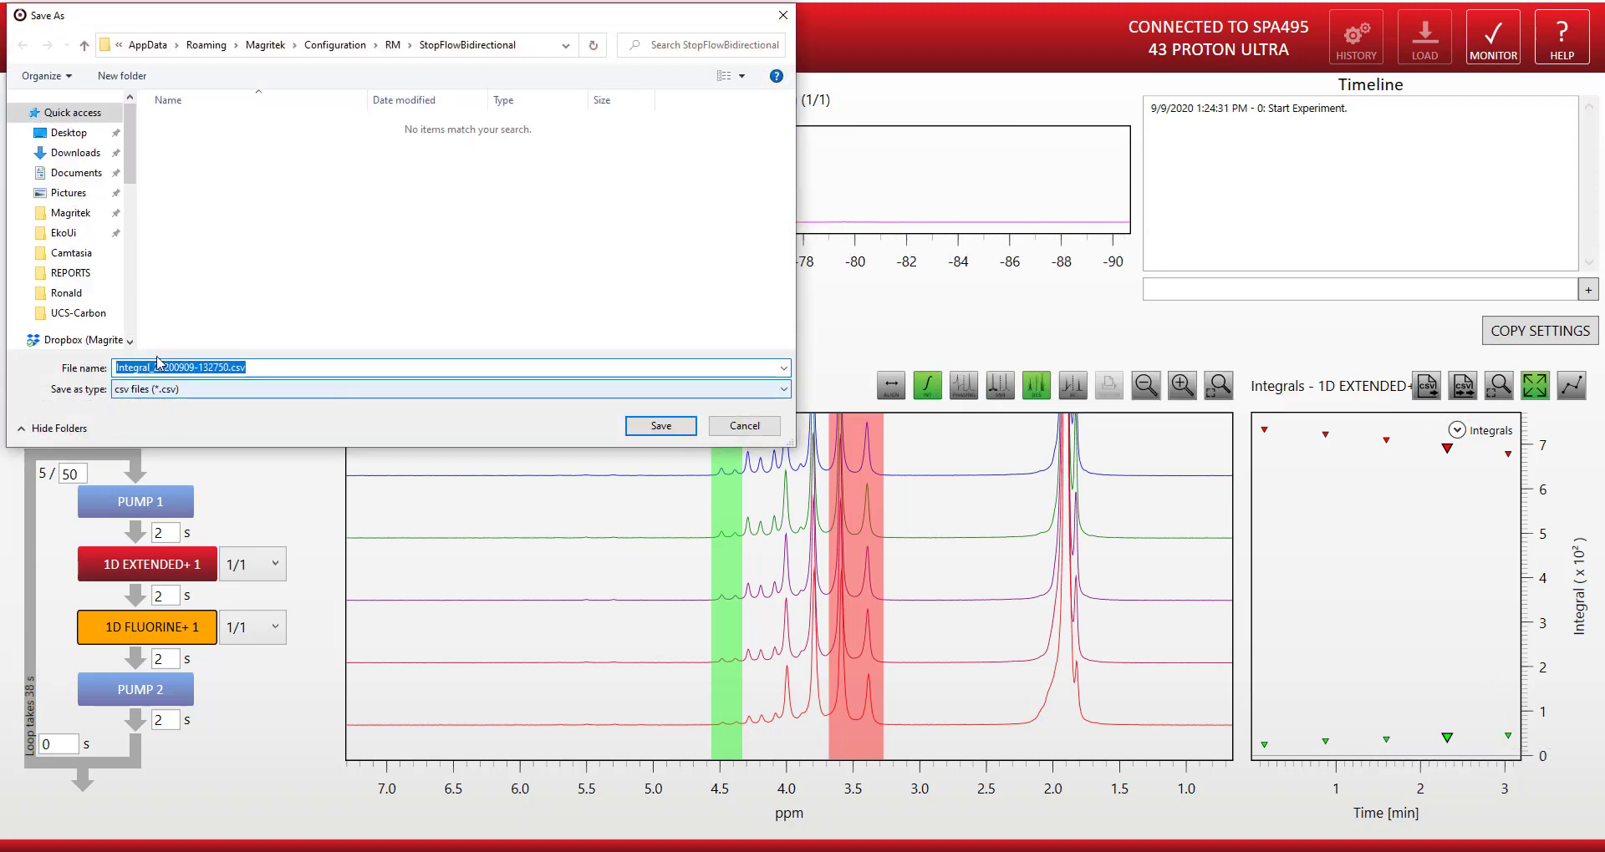
pyautogui.moveTo(230, 364); pyautogui.dragTo(110, 365)
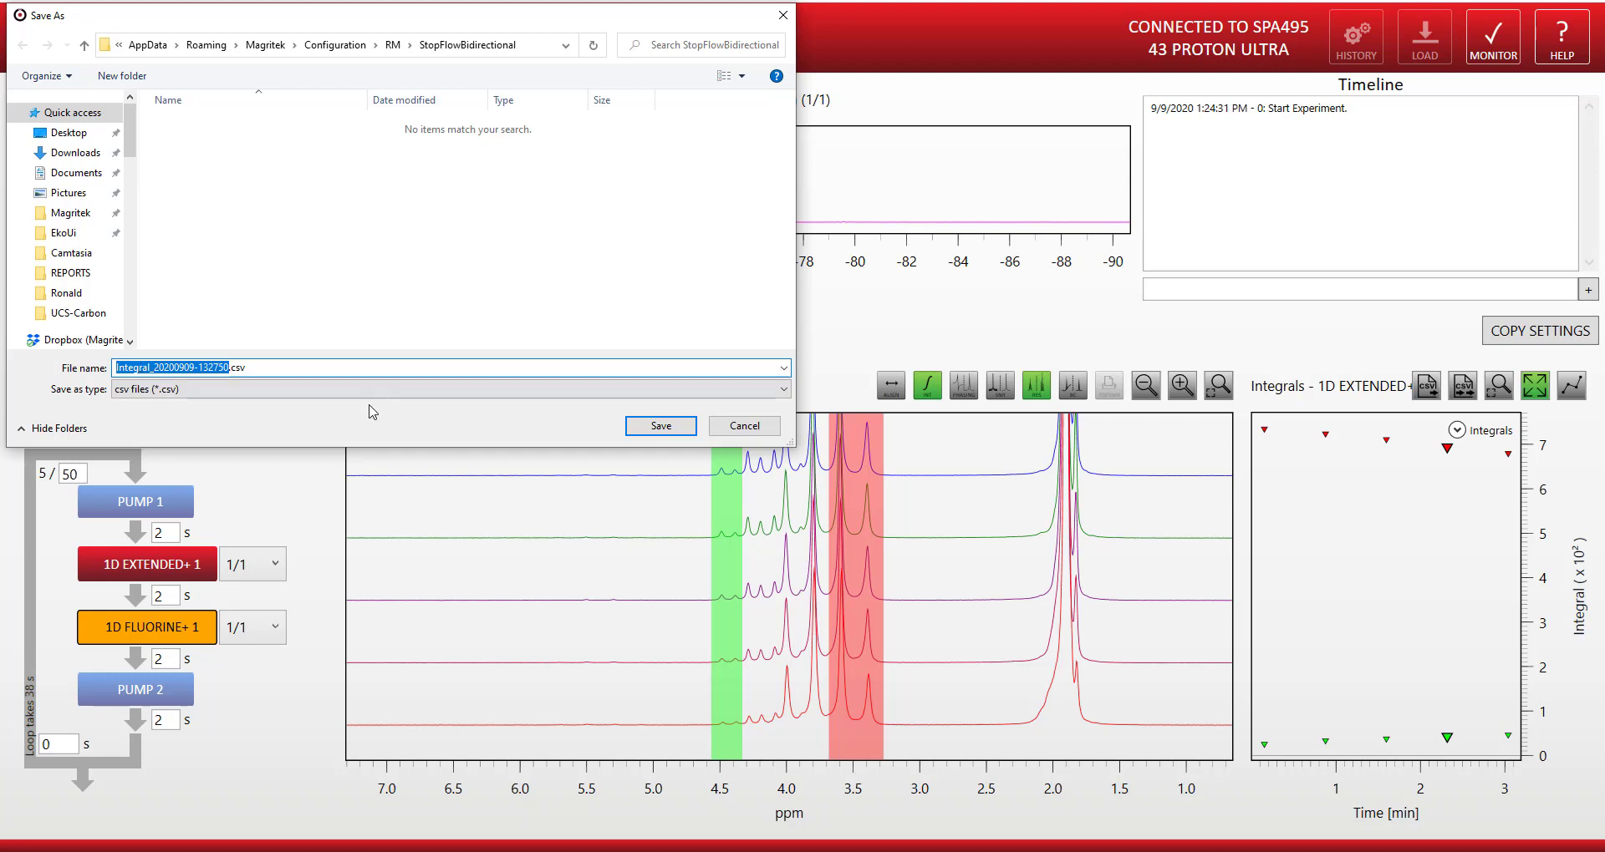
pyautogui.click(369, 367)
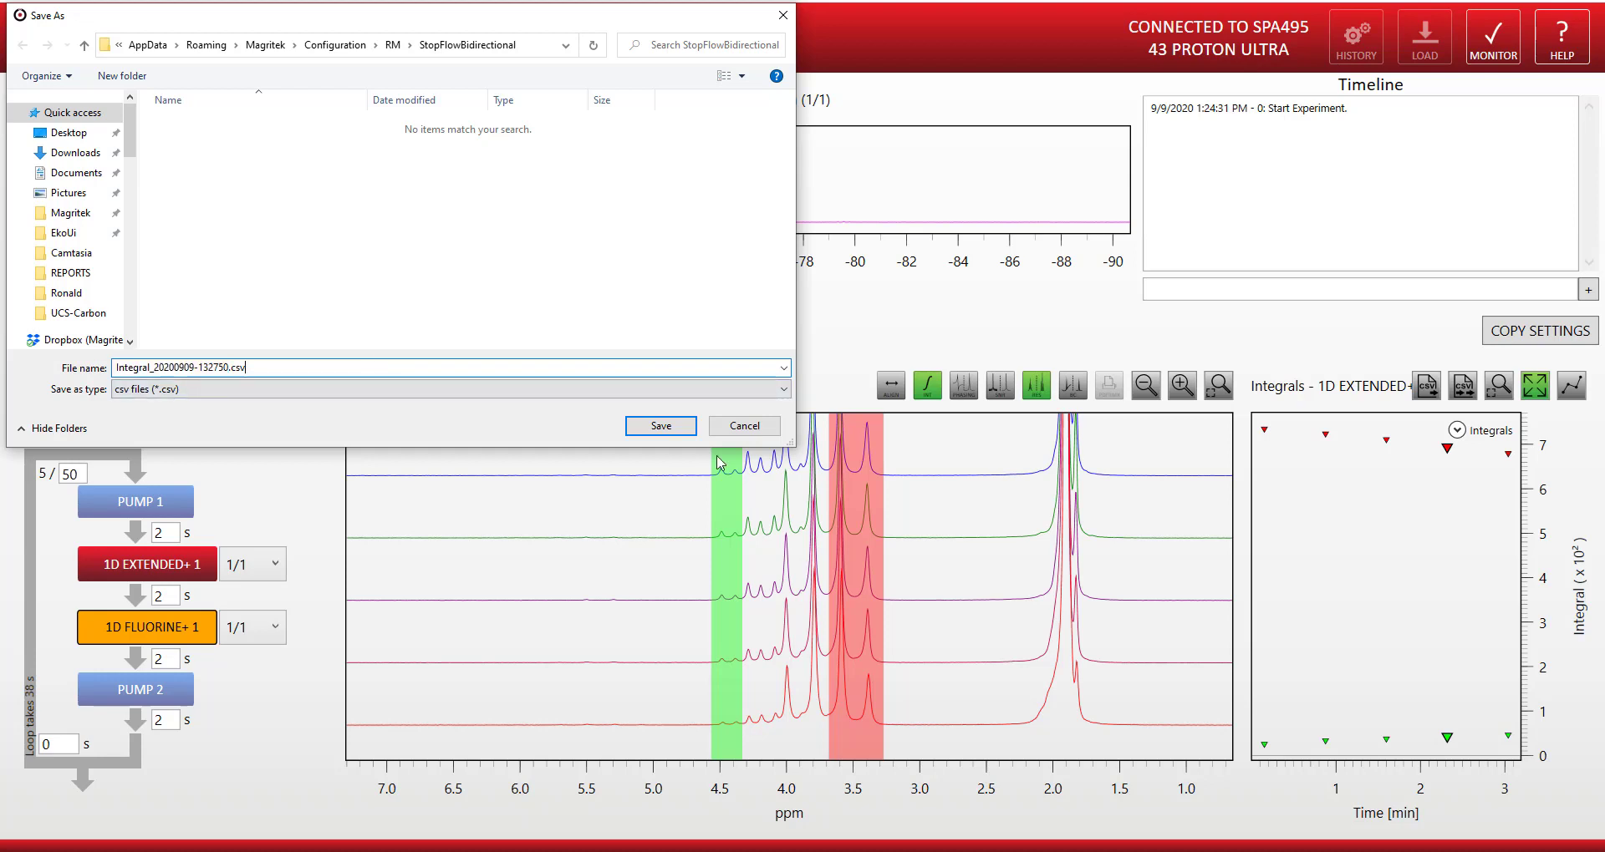
pyautogui.click(665, 425)
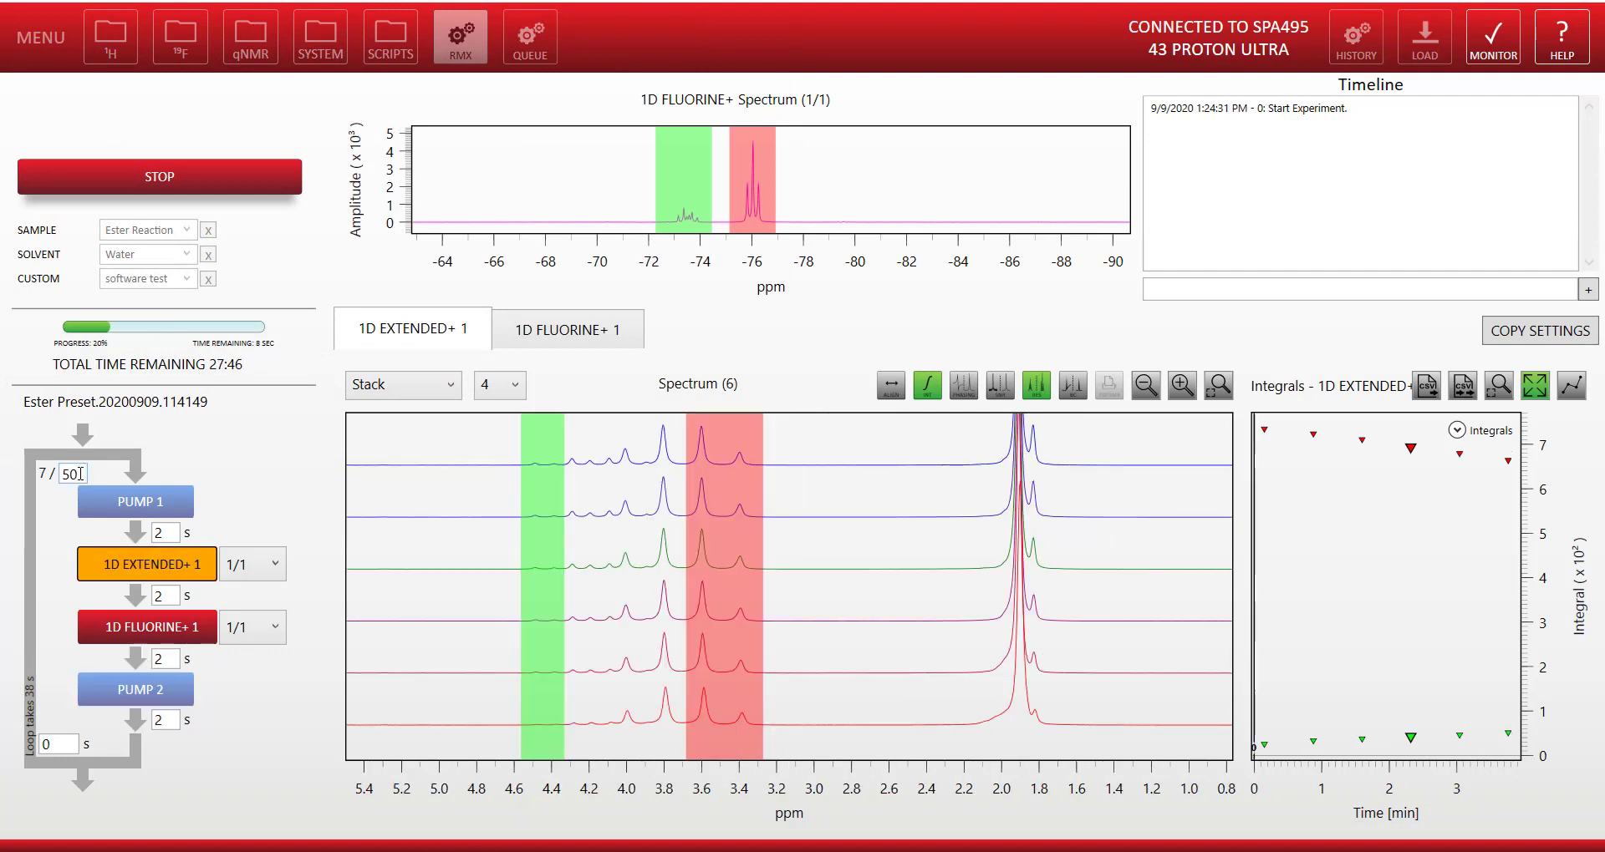
# Step: Replace the loop count of 50 with 100
pyautogui.doubleClick(76, 474)
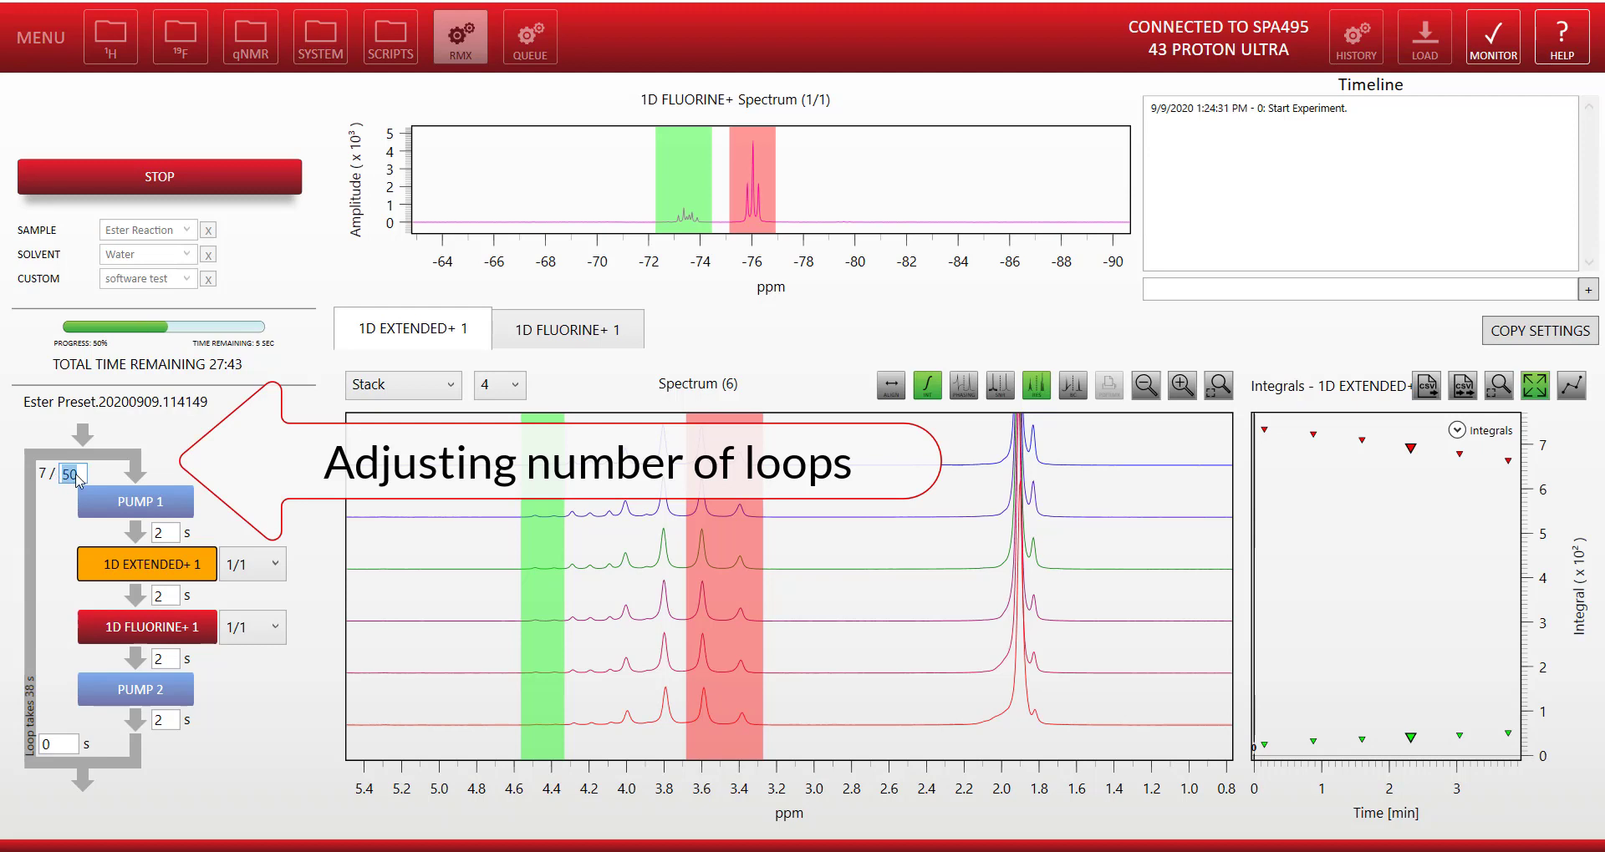
pyautogui.write('10')
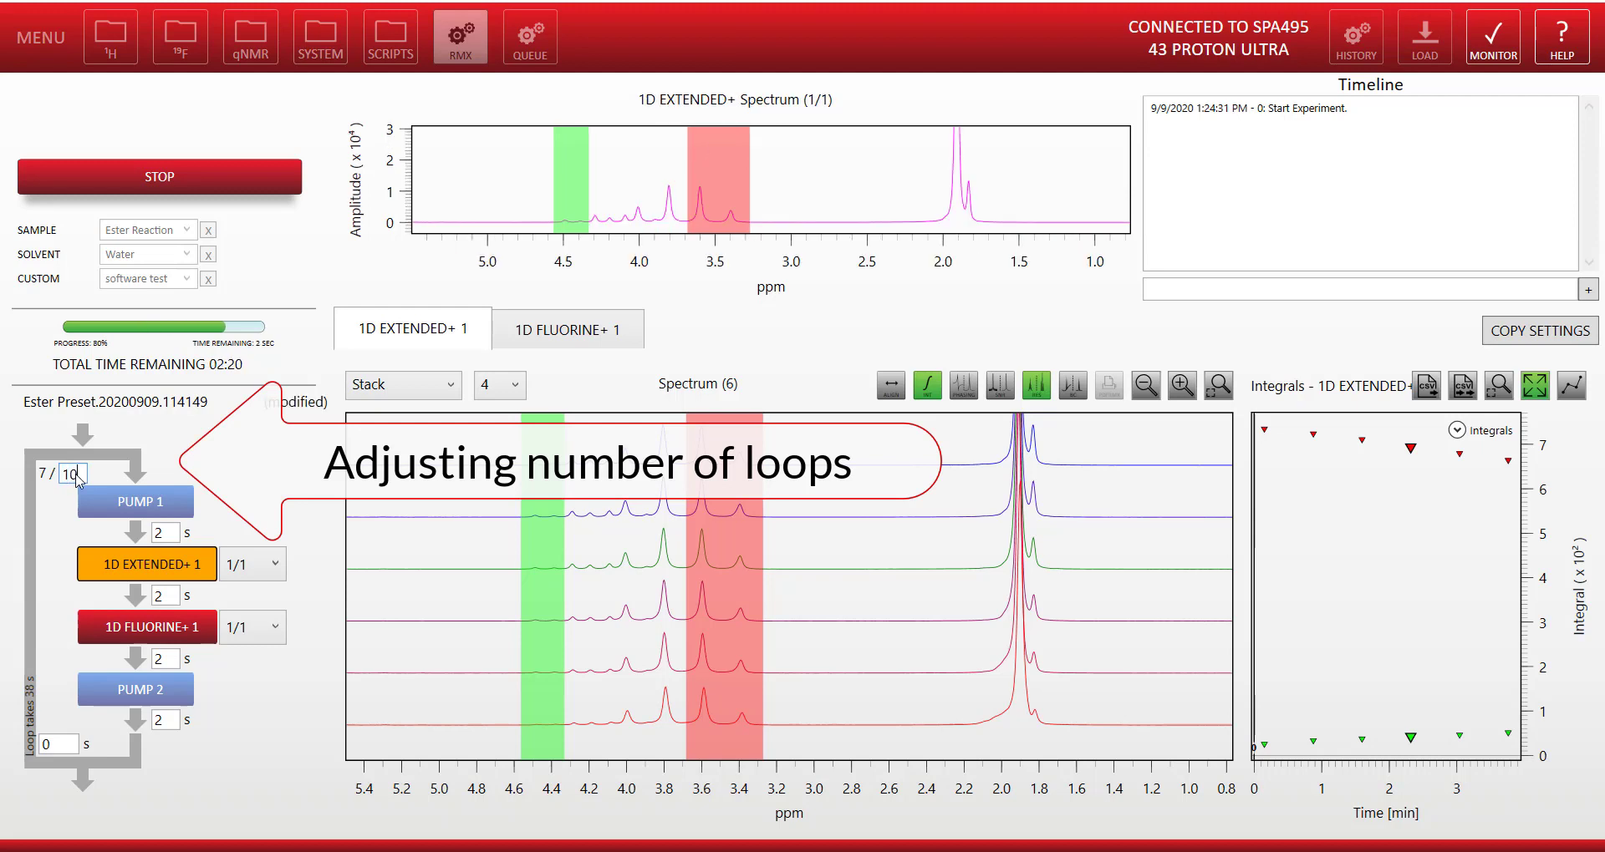
pyautogui.write('0')
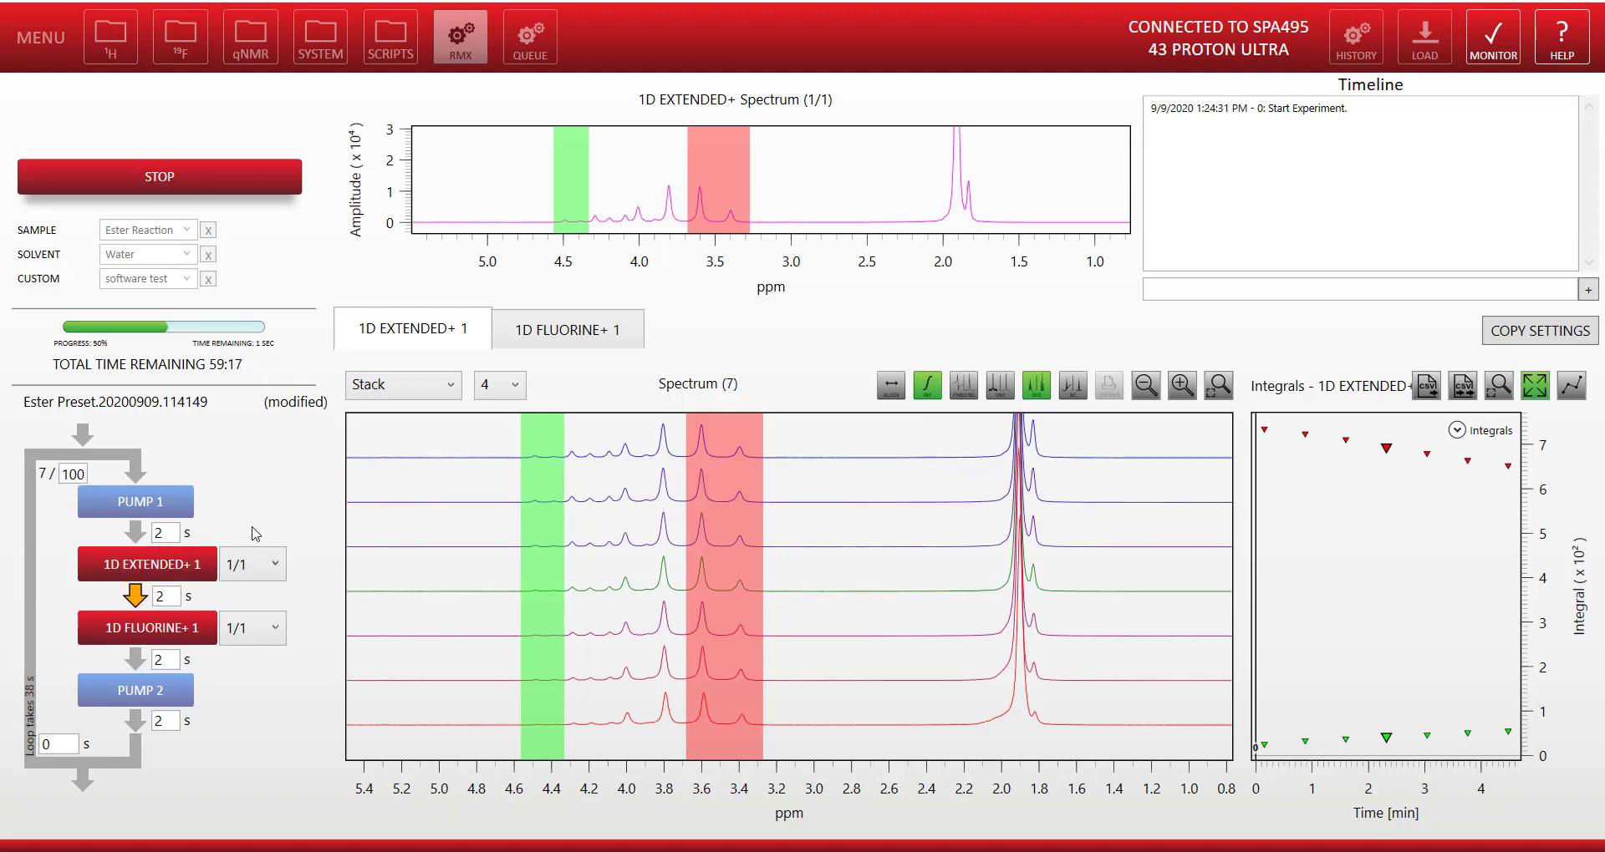
pyautogui.click(199, 568)
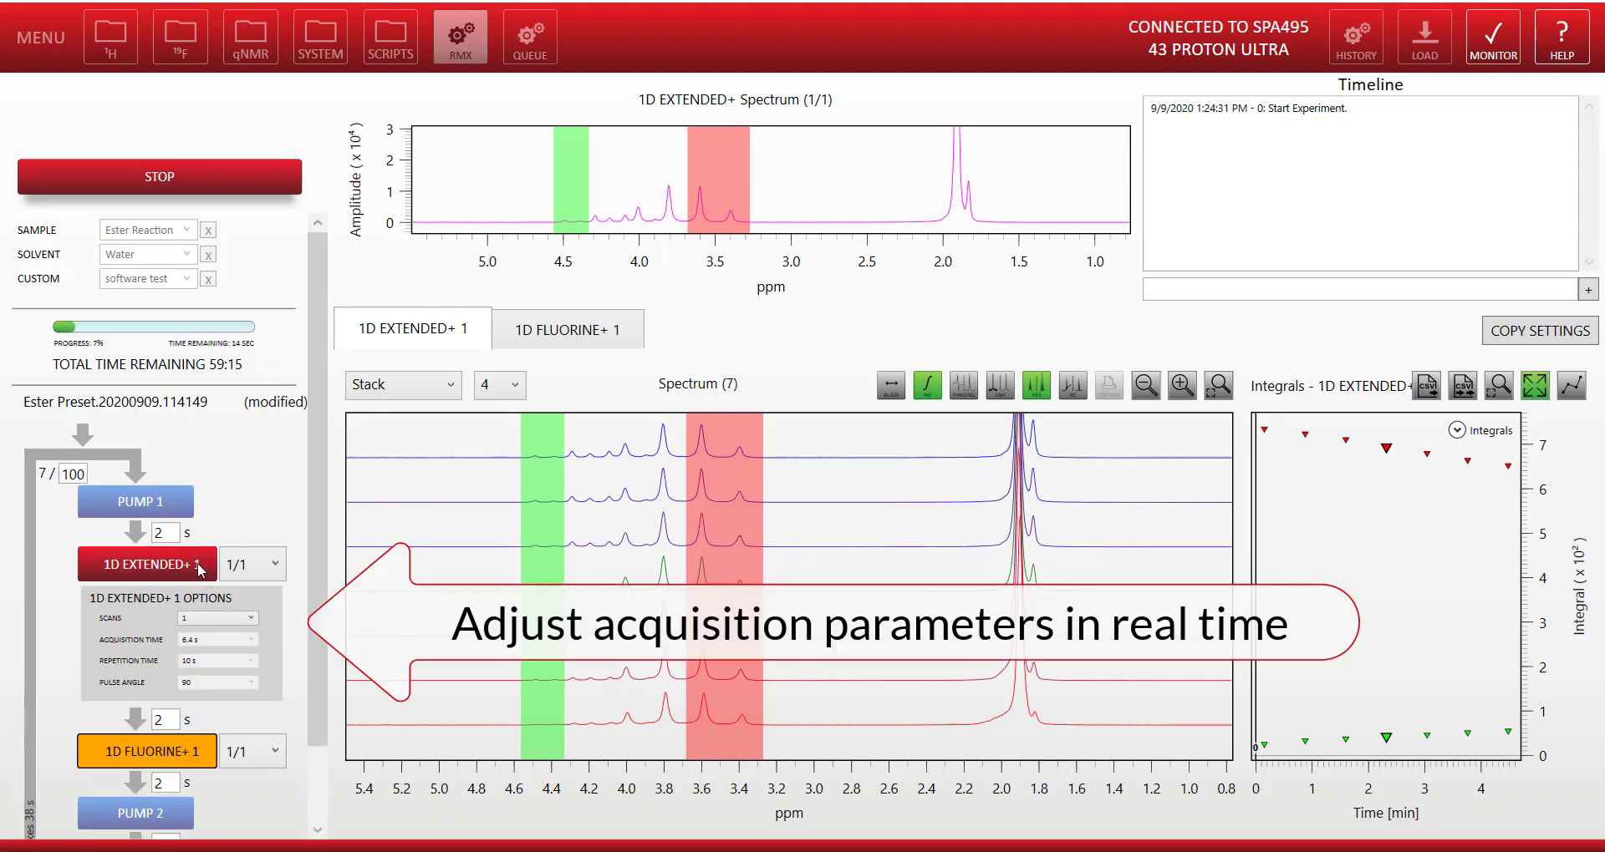
pyautogui.click(231, 620)
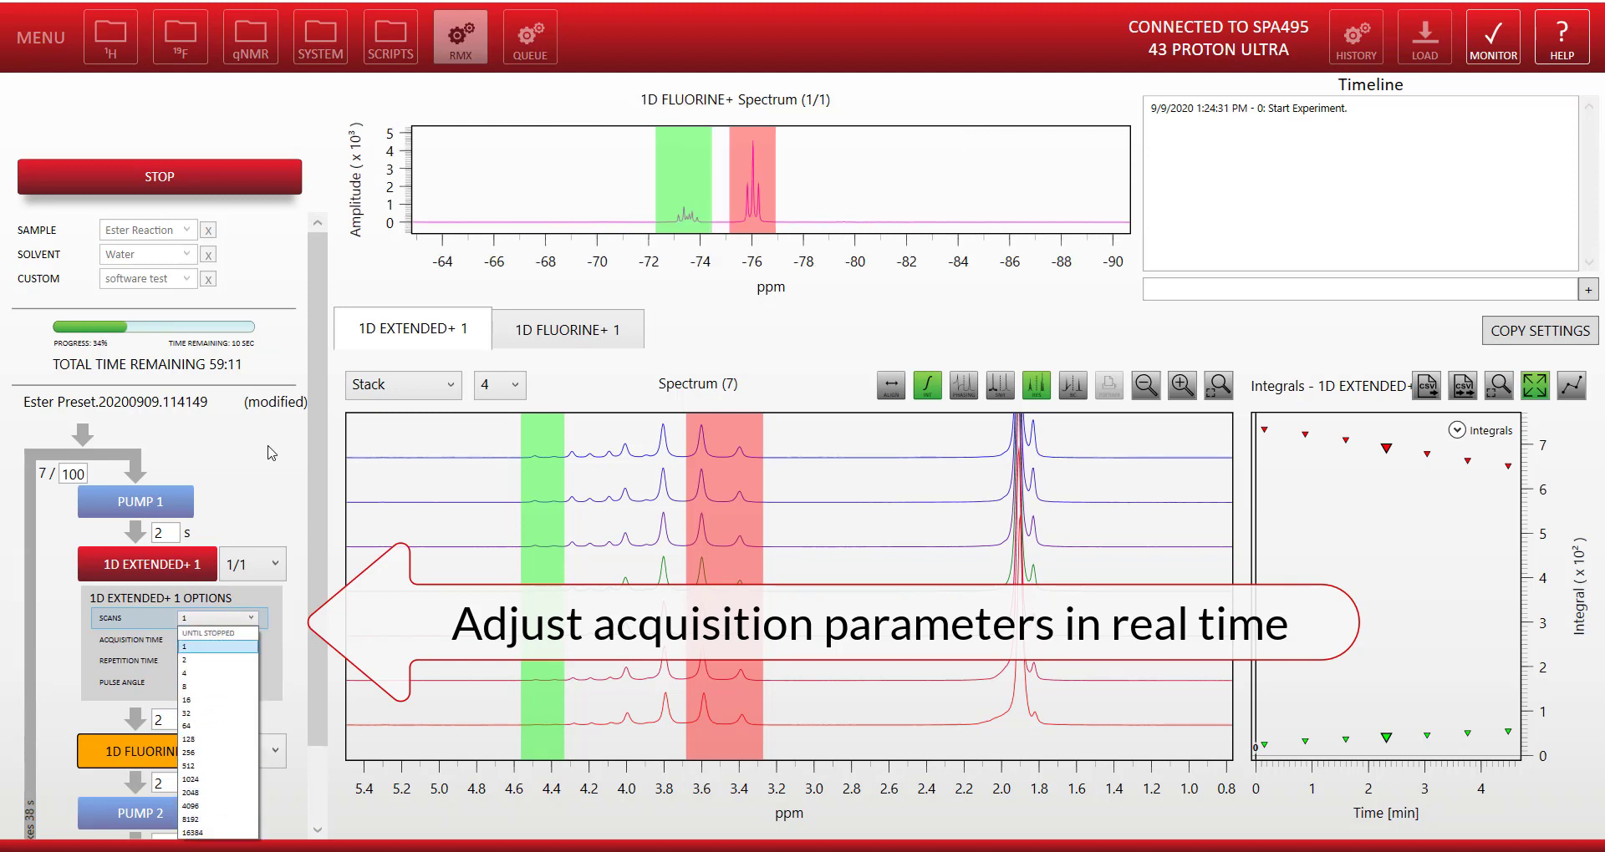
pyautogui.click(218, 646)
pyautogui.click(182, 573)
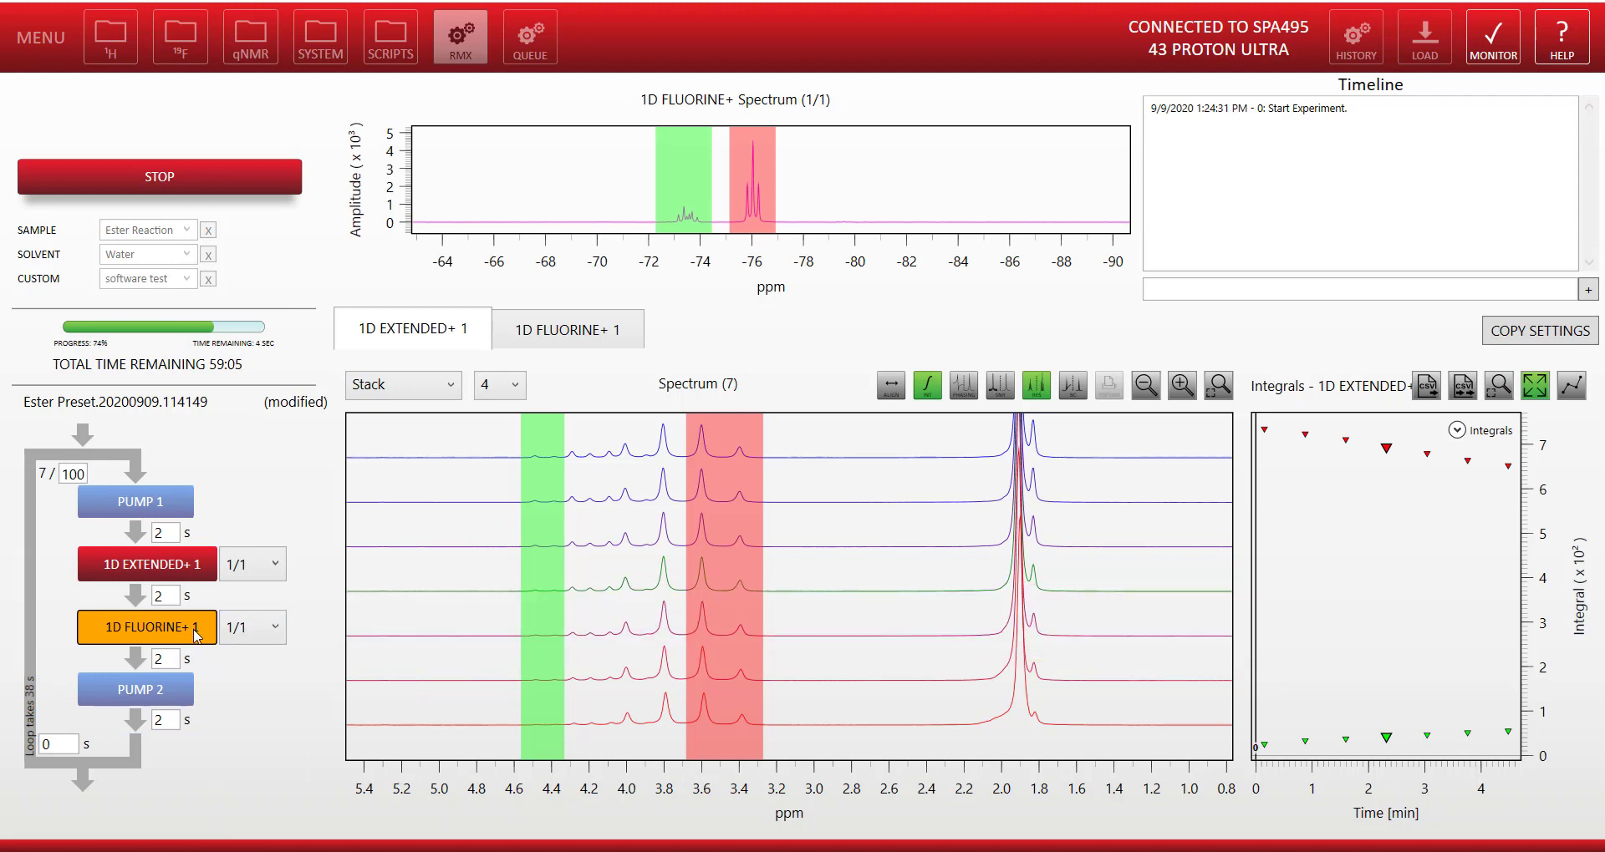
pyautogui.click(269, 637)
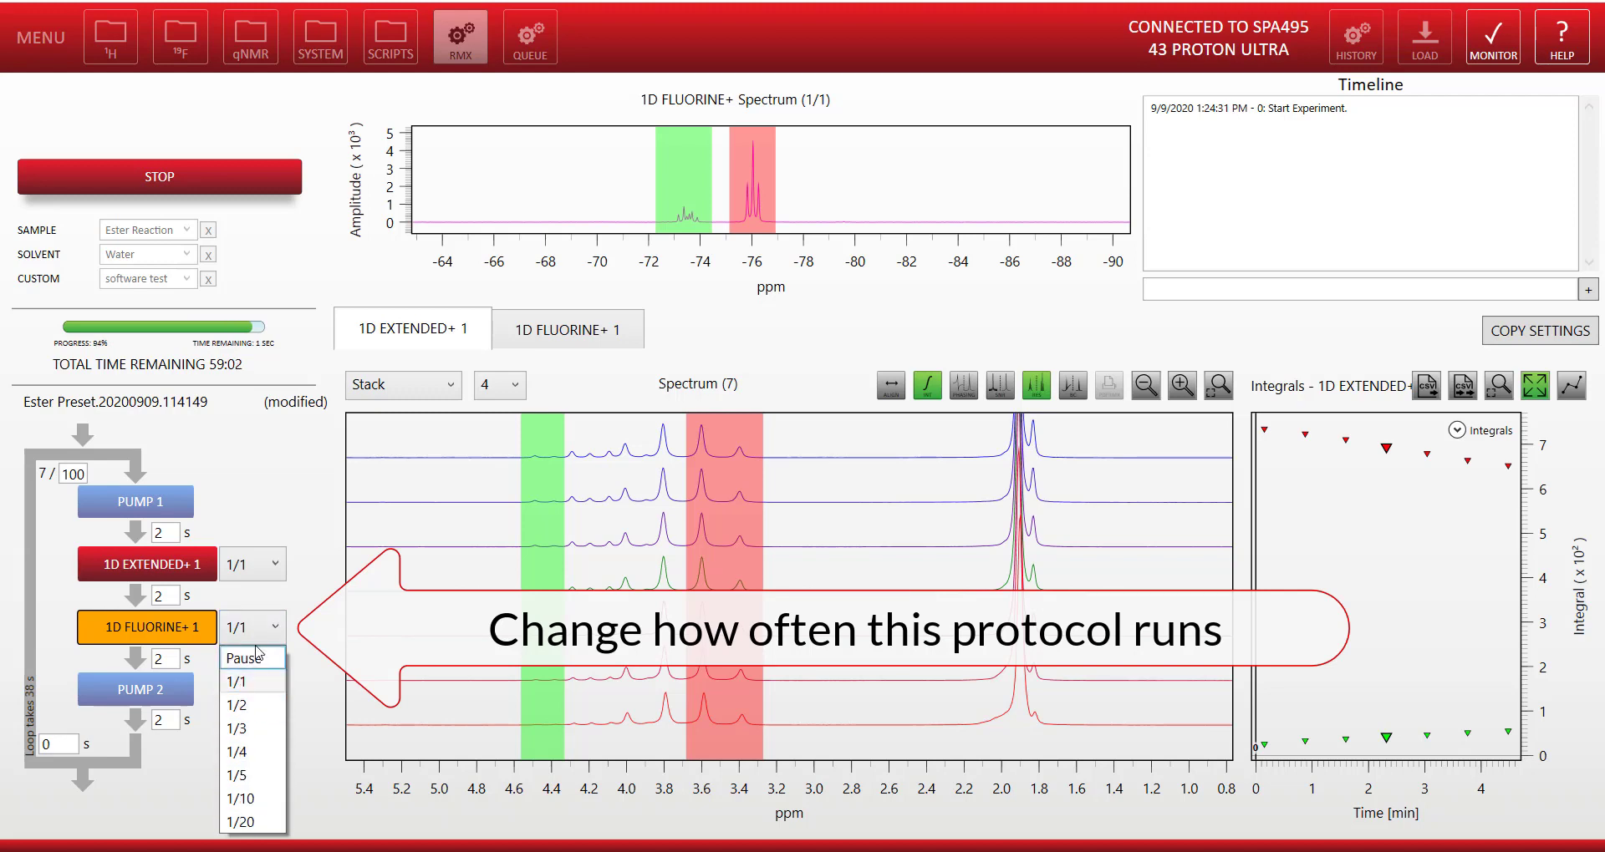
pyautogui.click(294, 605)
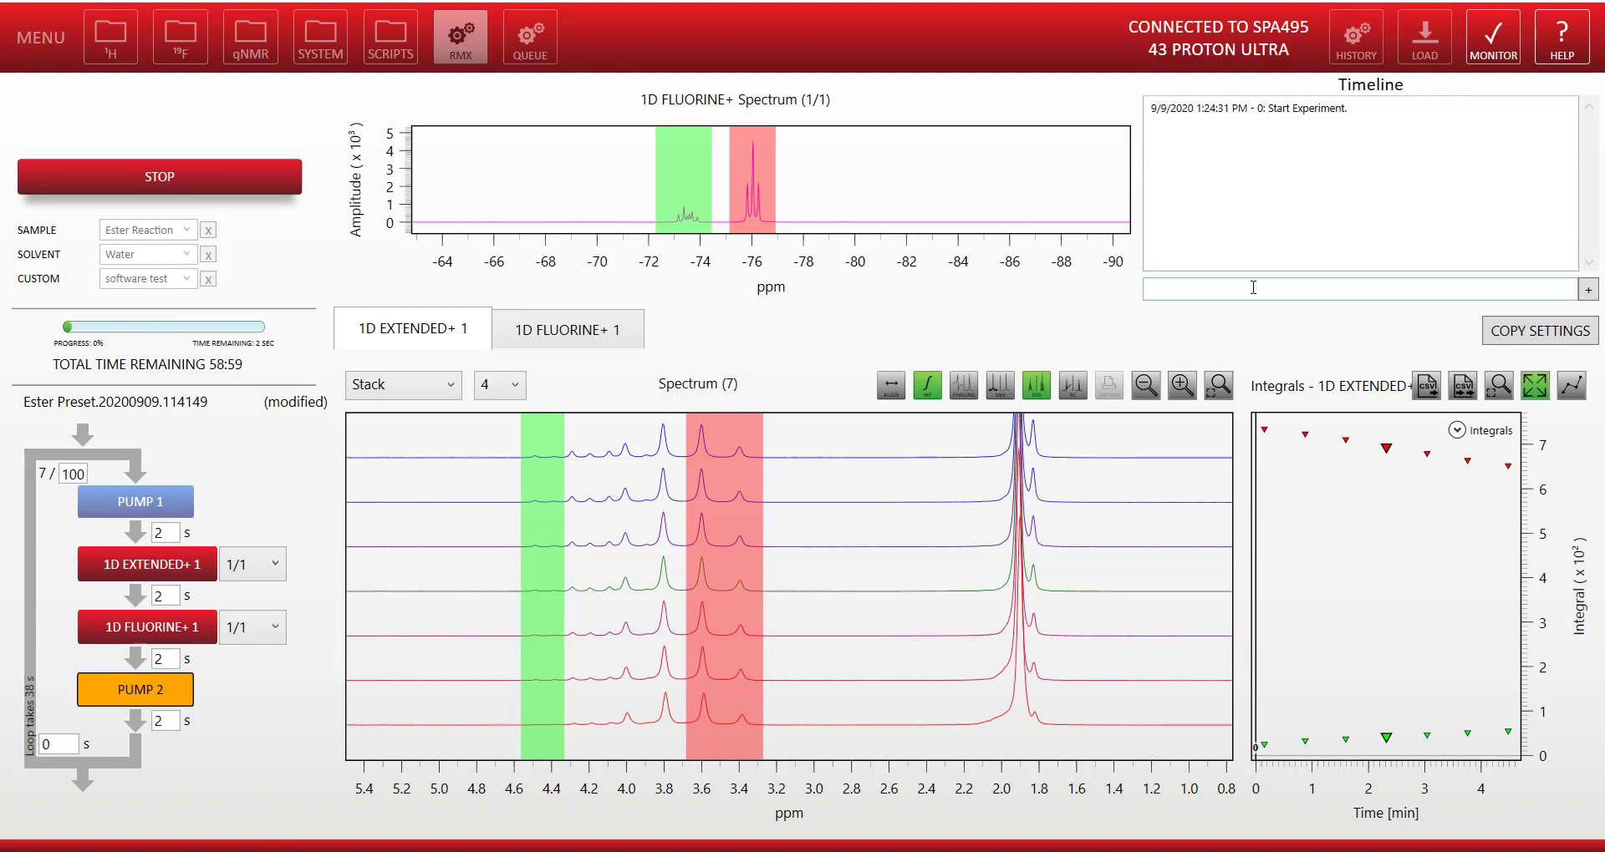
# Step: Add the comment 'Increased the number of loops to 100' to the Timeline
pyautogui.click(1204, 283)
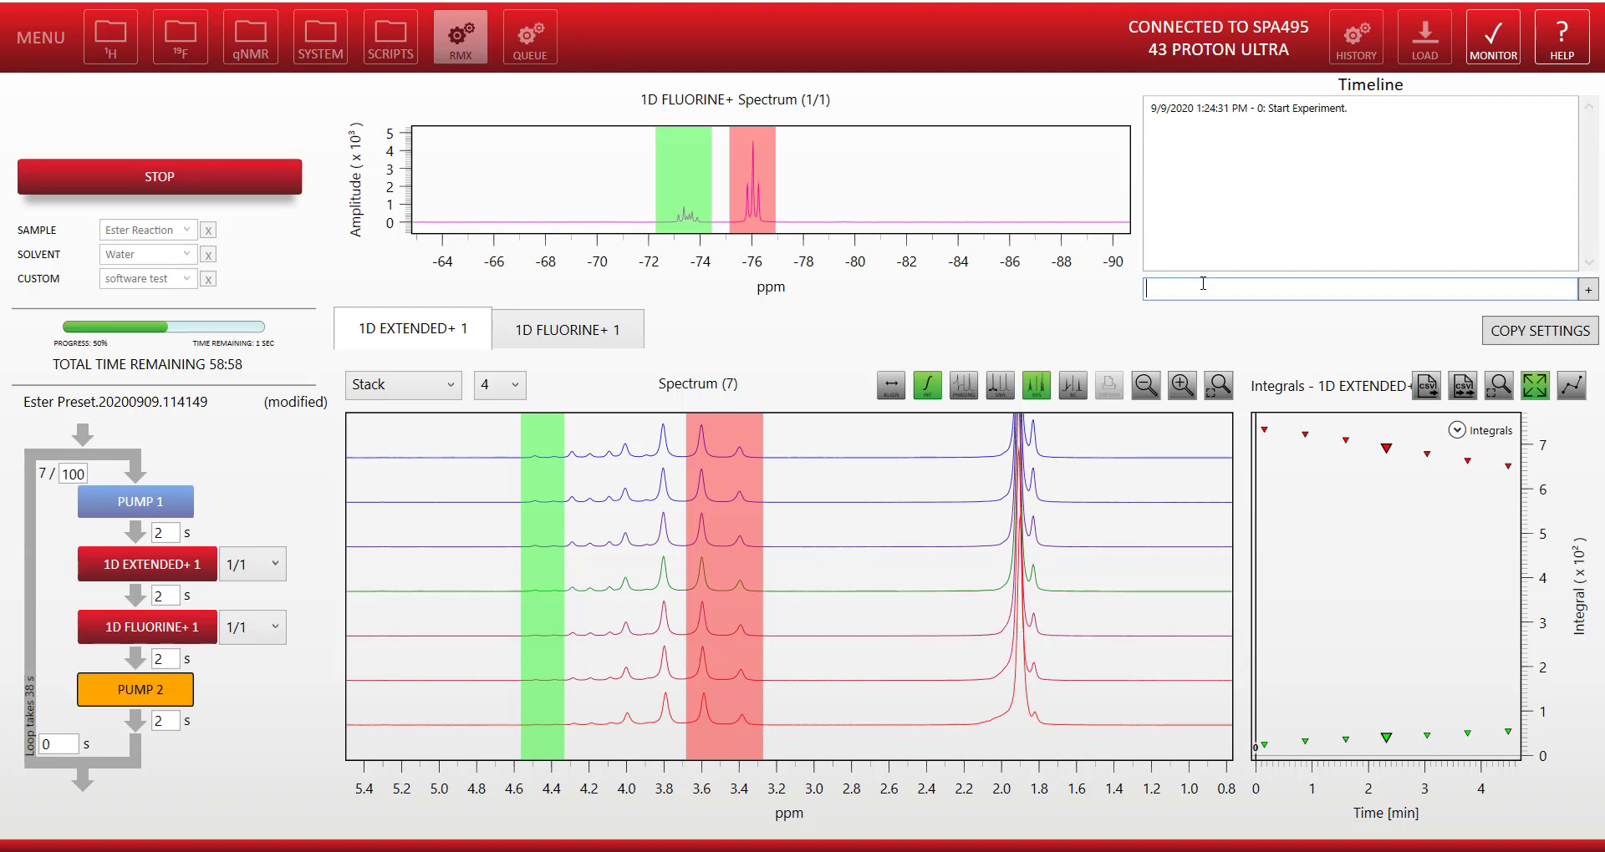
pyautogui.write('Increased')
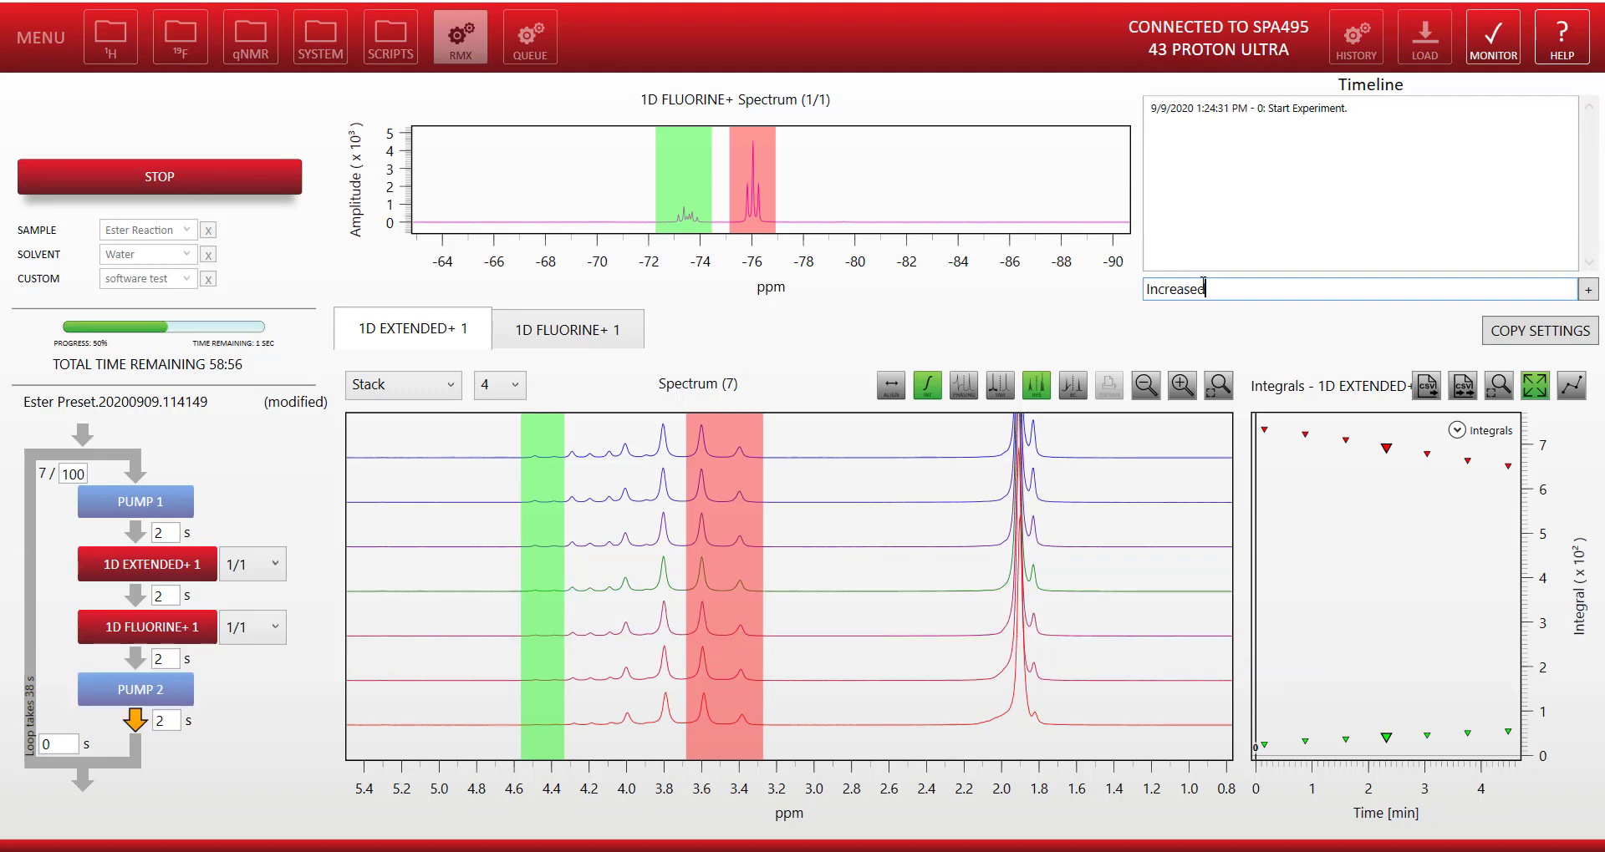
pyautogui.write(' the number o')
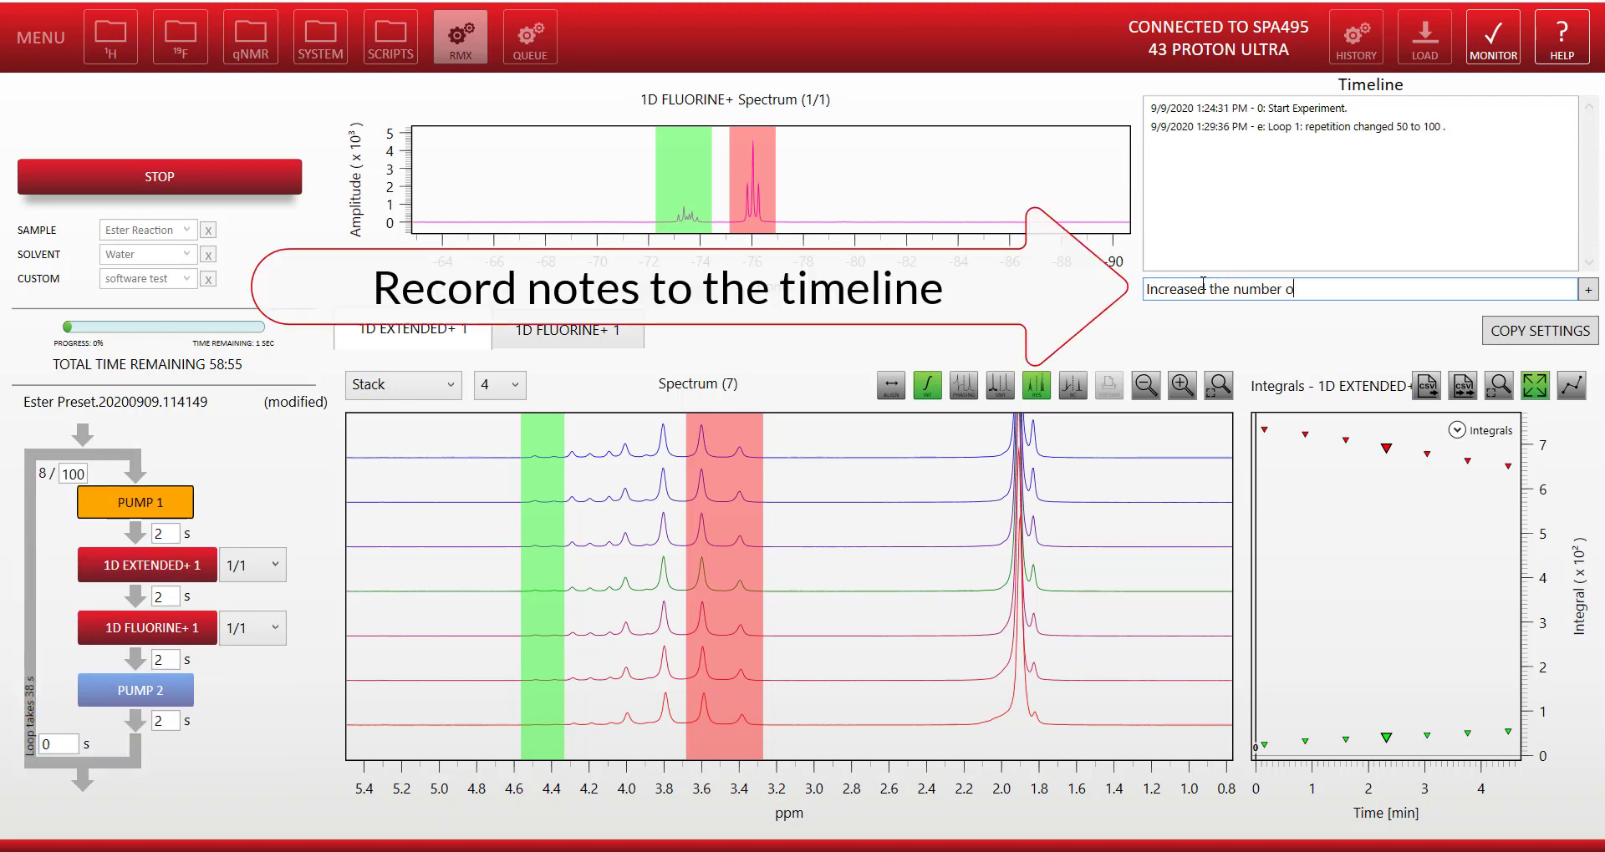
pyautogui.write('f loops to 100')
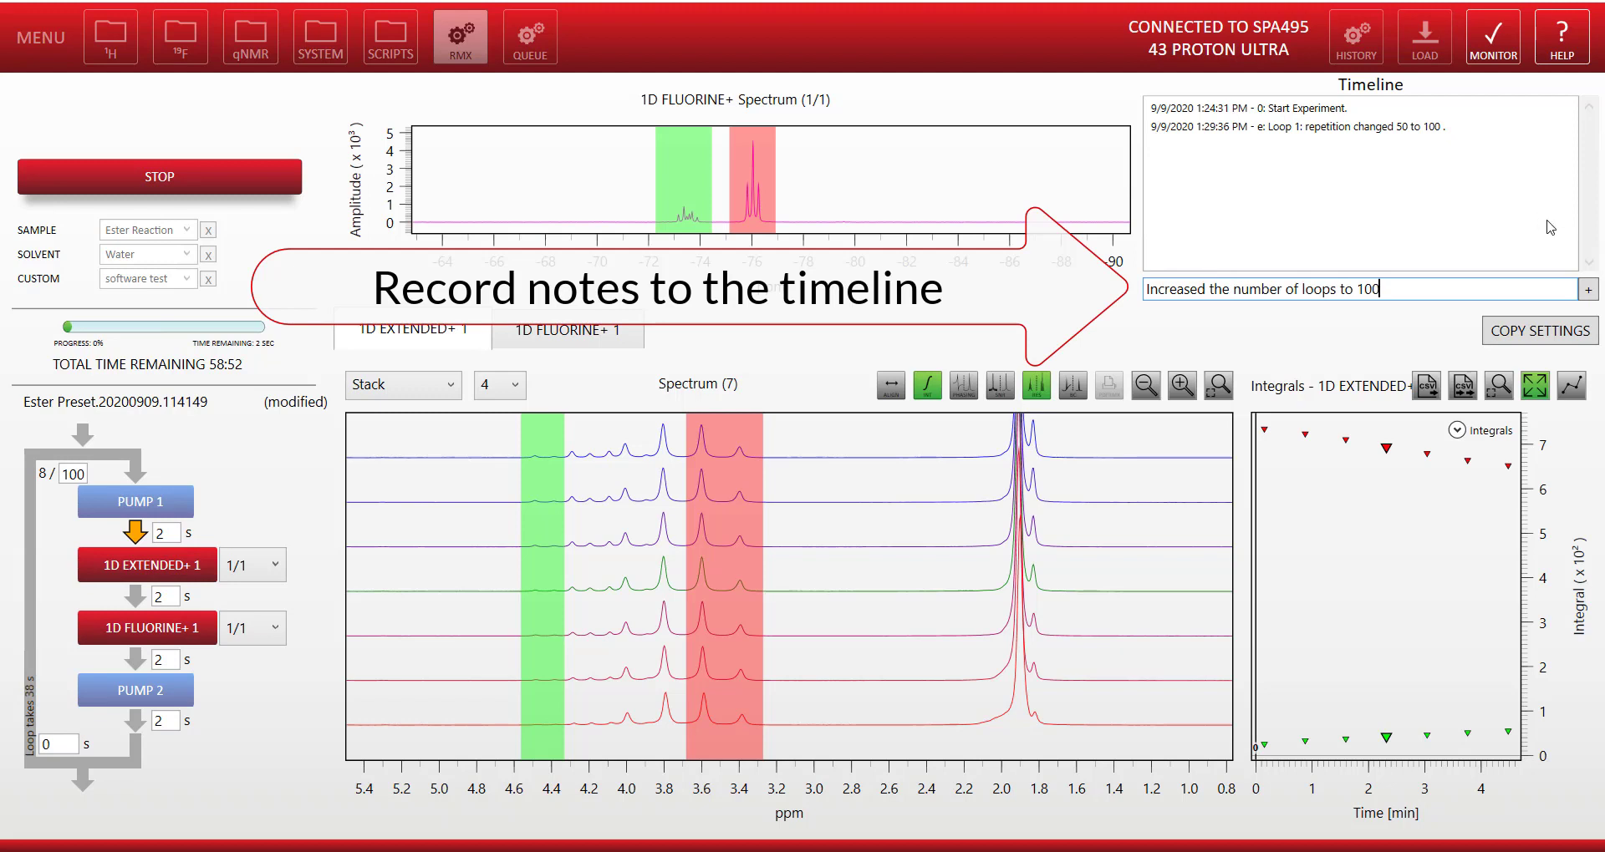
pyautogui.click(1588, 292)
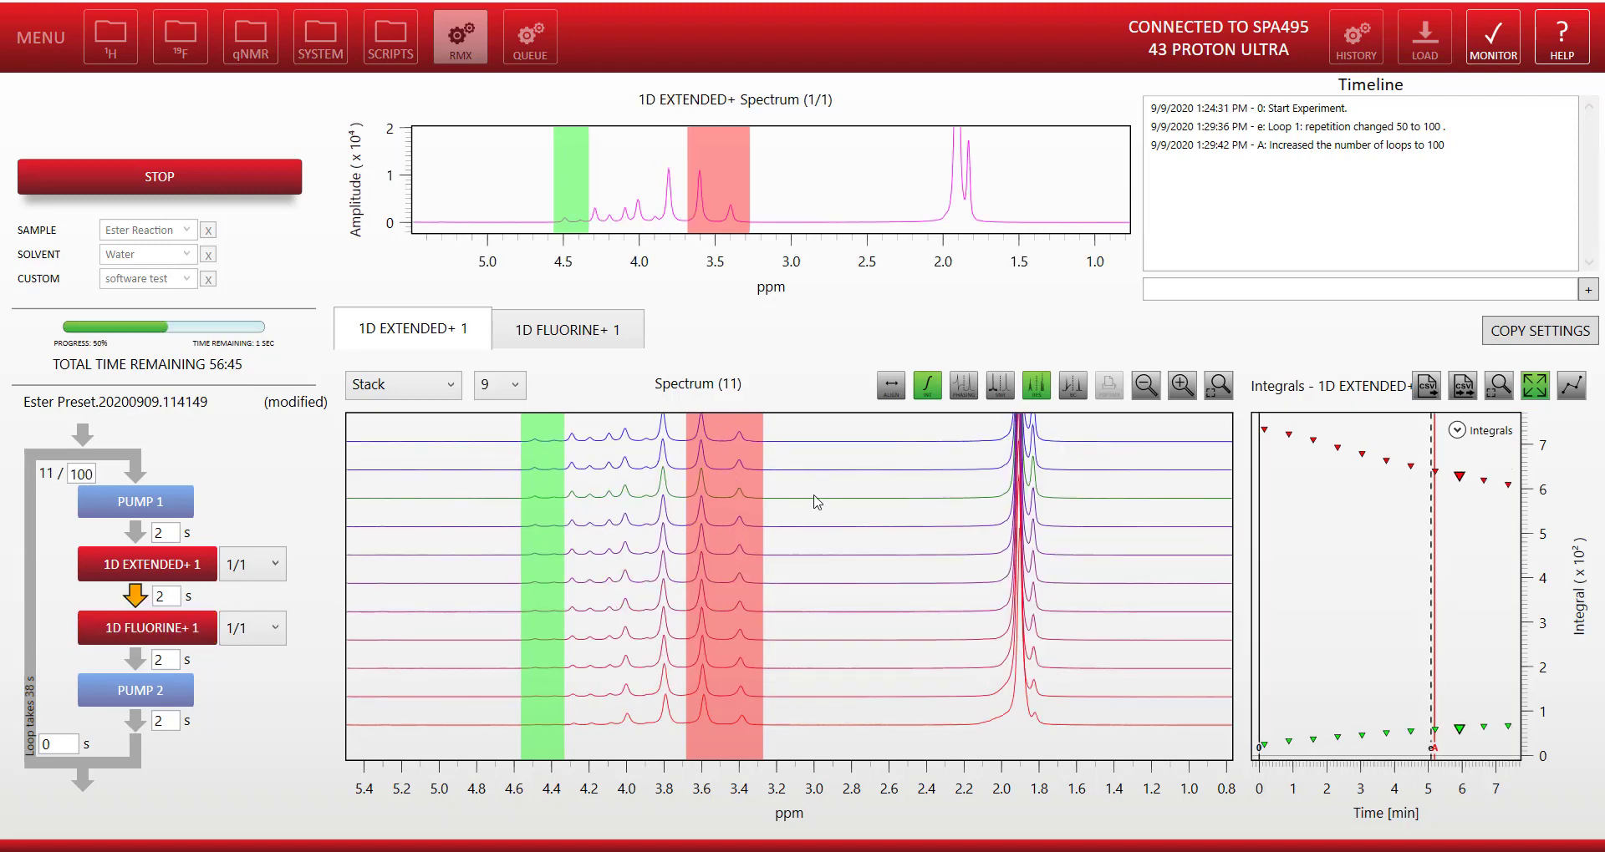
# Step: Label the red integral region 'Alcohol' through Edit Integral
pyautogui.rightClick(737, 470)
pyautogui.click(773, 477)
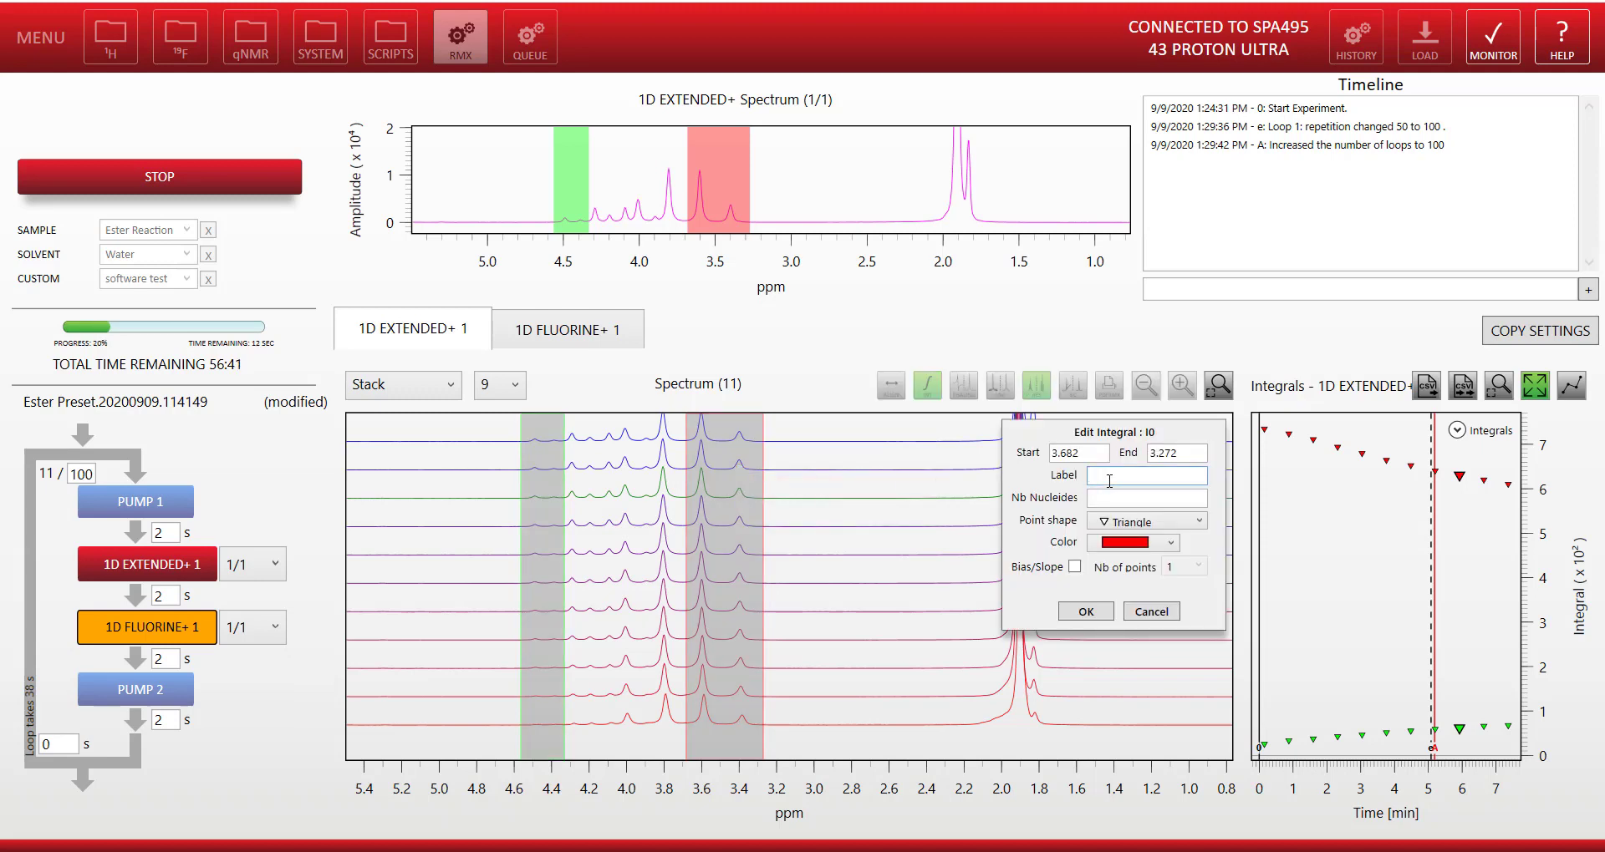
pyautogui.write('Alcohol')
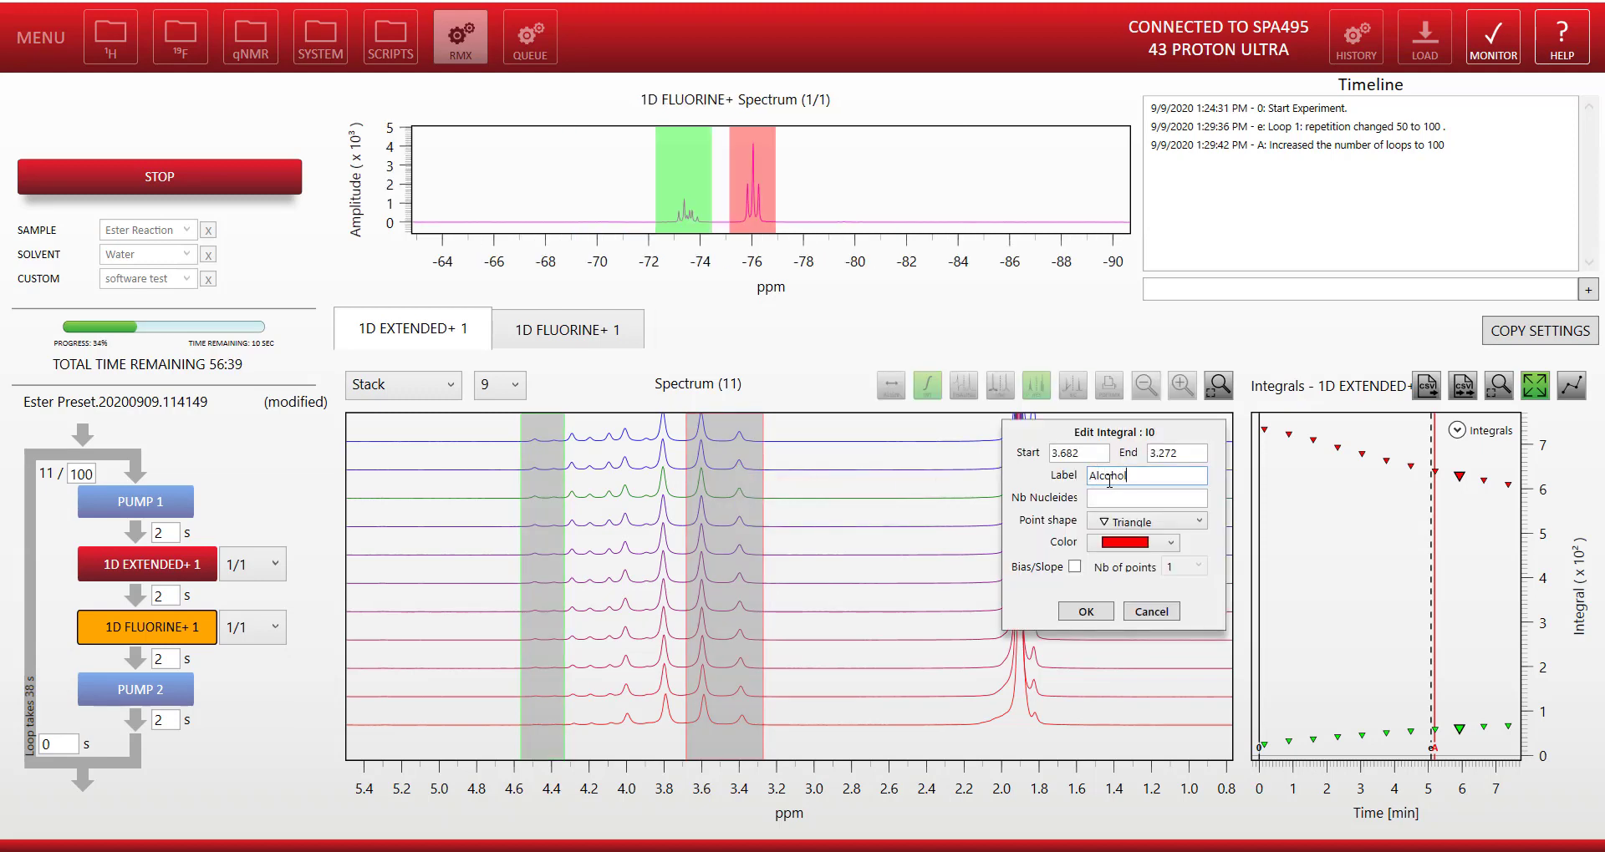
pyautogui.click(1085, 612)
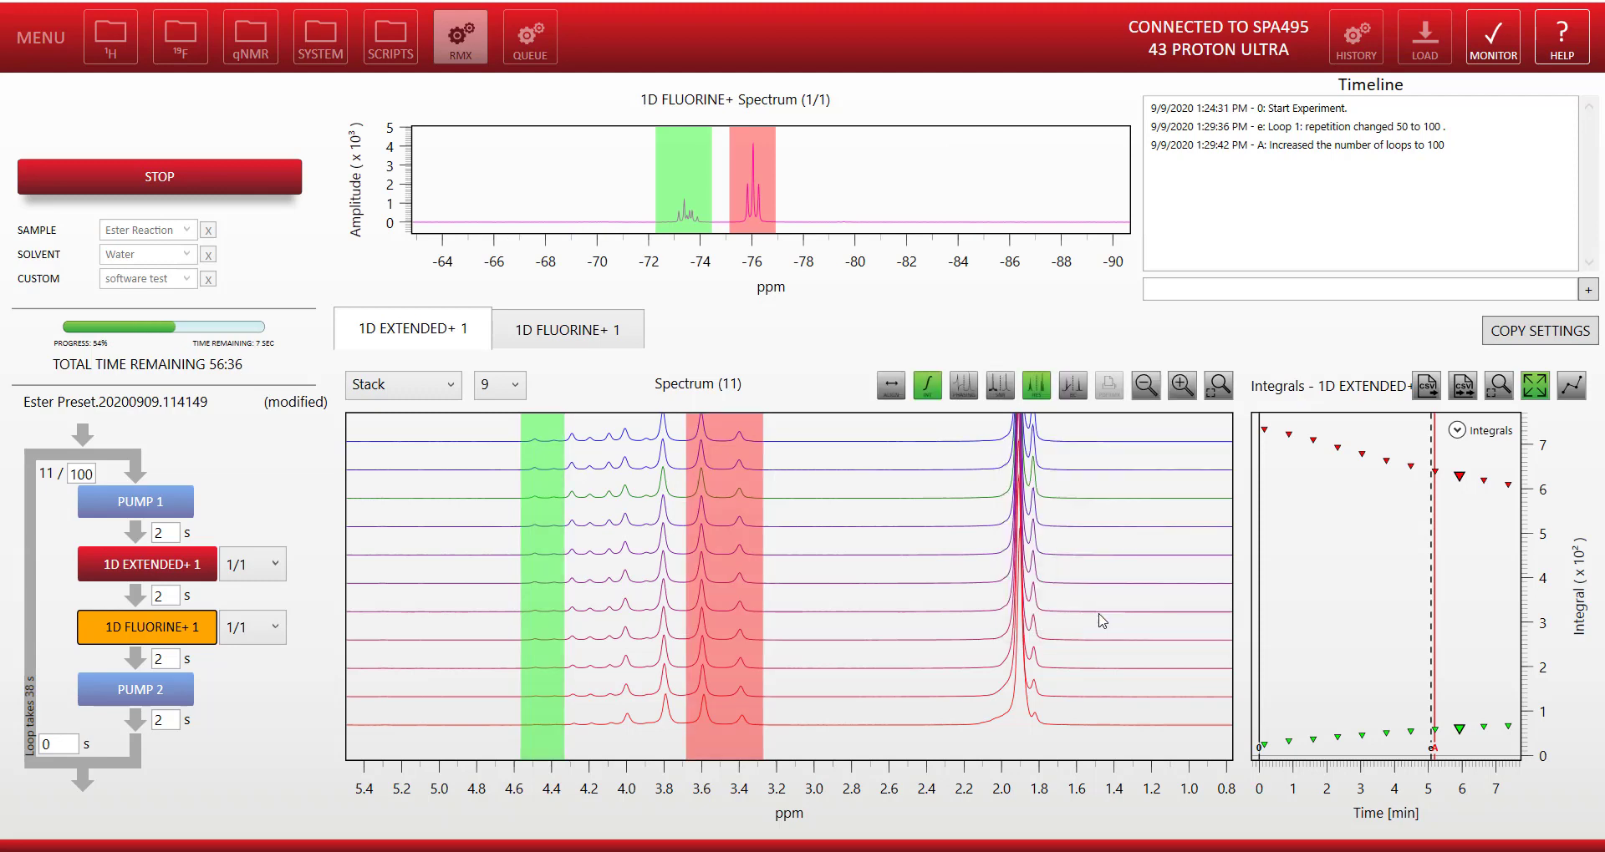
# Step: Label the green integral region 'Ester' and check both labels in the Integrals legend
pyautogui.rightClick(537, 478)
pyautogui.click(585, 484)
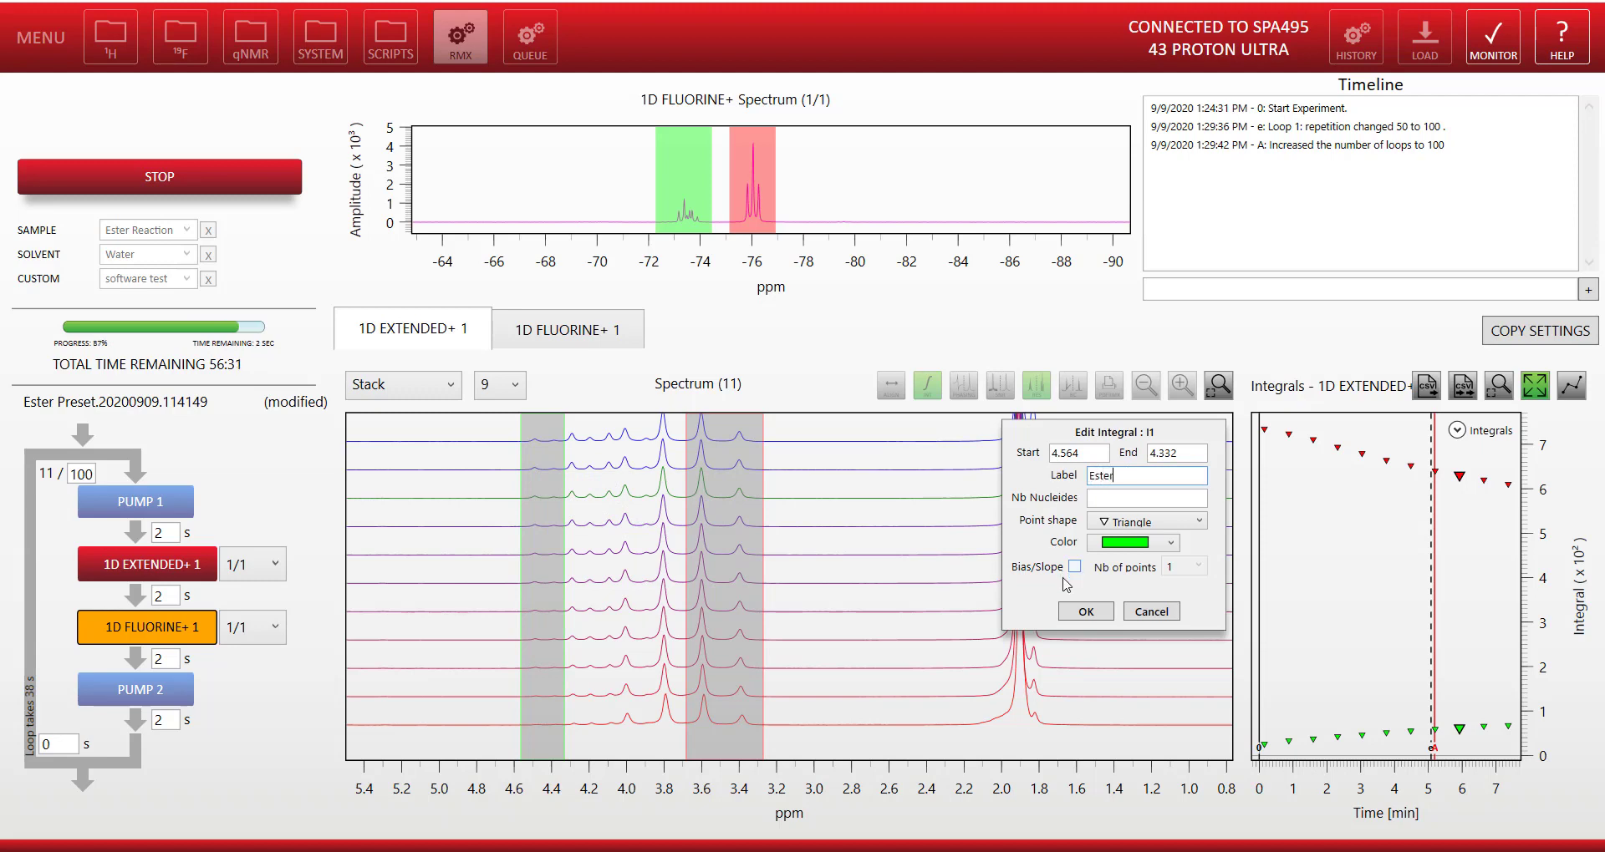
pyautogui.click(1087, 611)
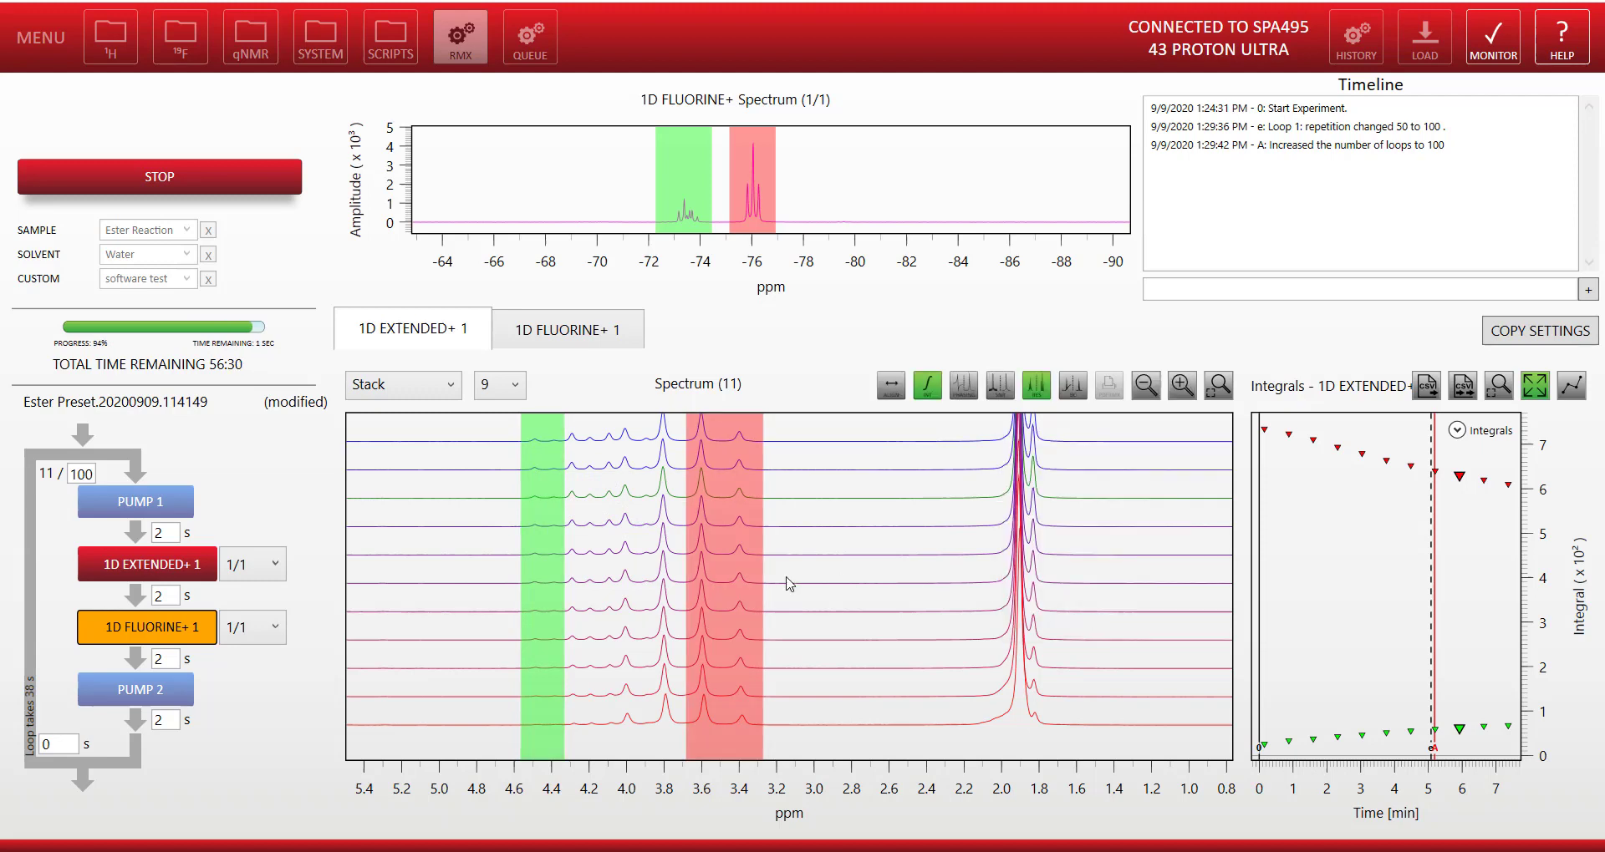
pyautogui.click(1458, 431)
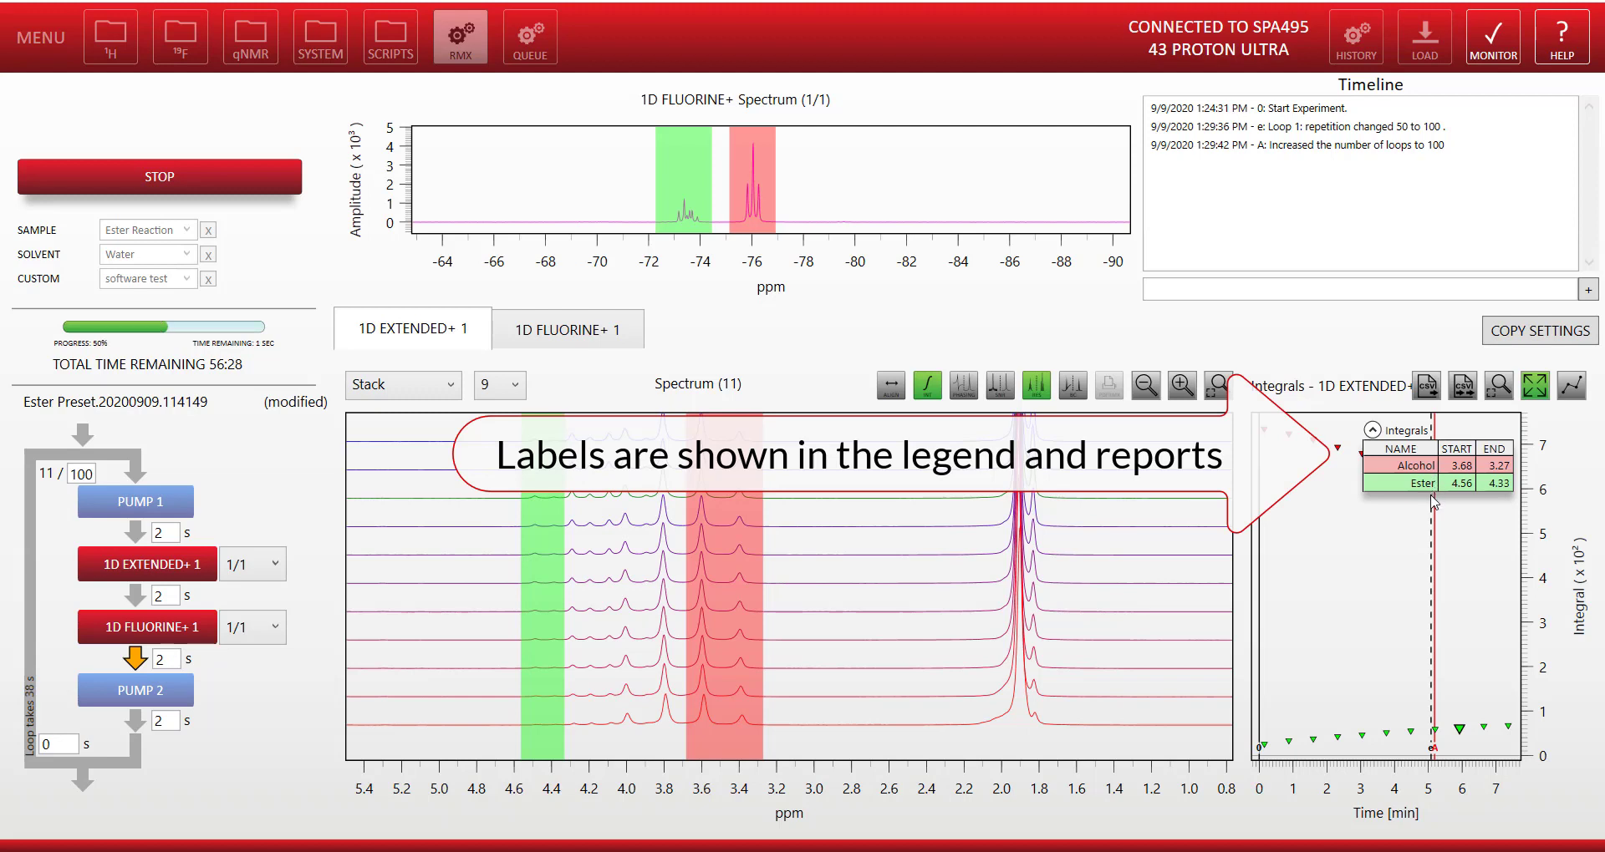
pyautogui.click(1373, 430)
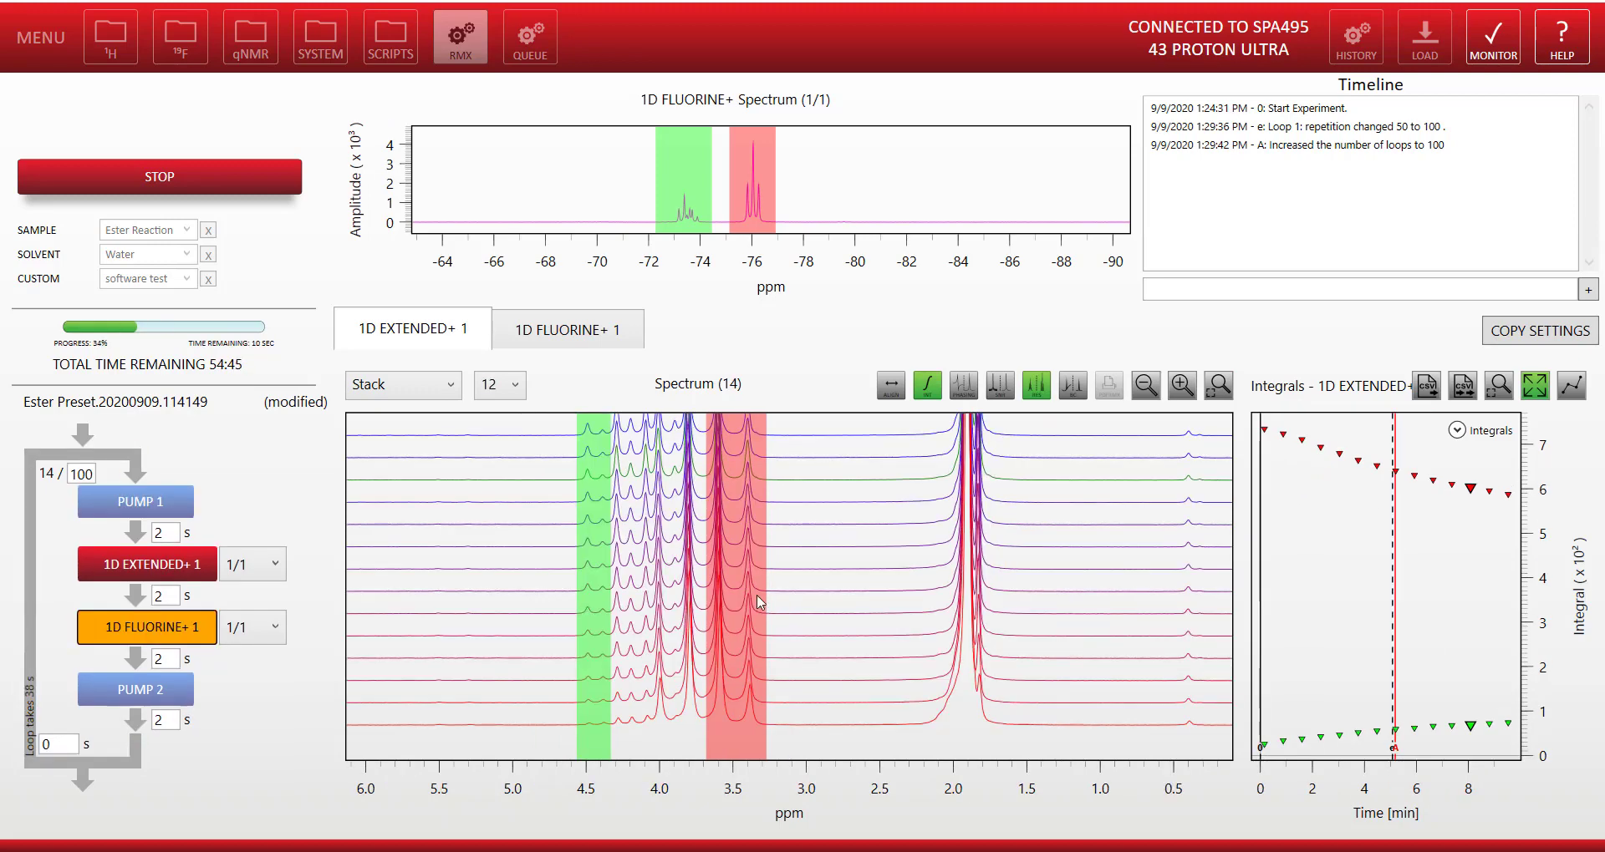
# Step: Try the Superimpose display mode, then switch to showing only the Last spectrum
pyautogui.click(451, 386)
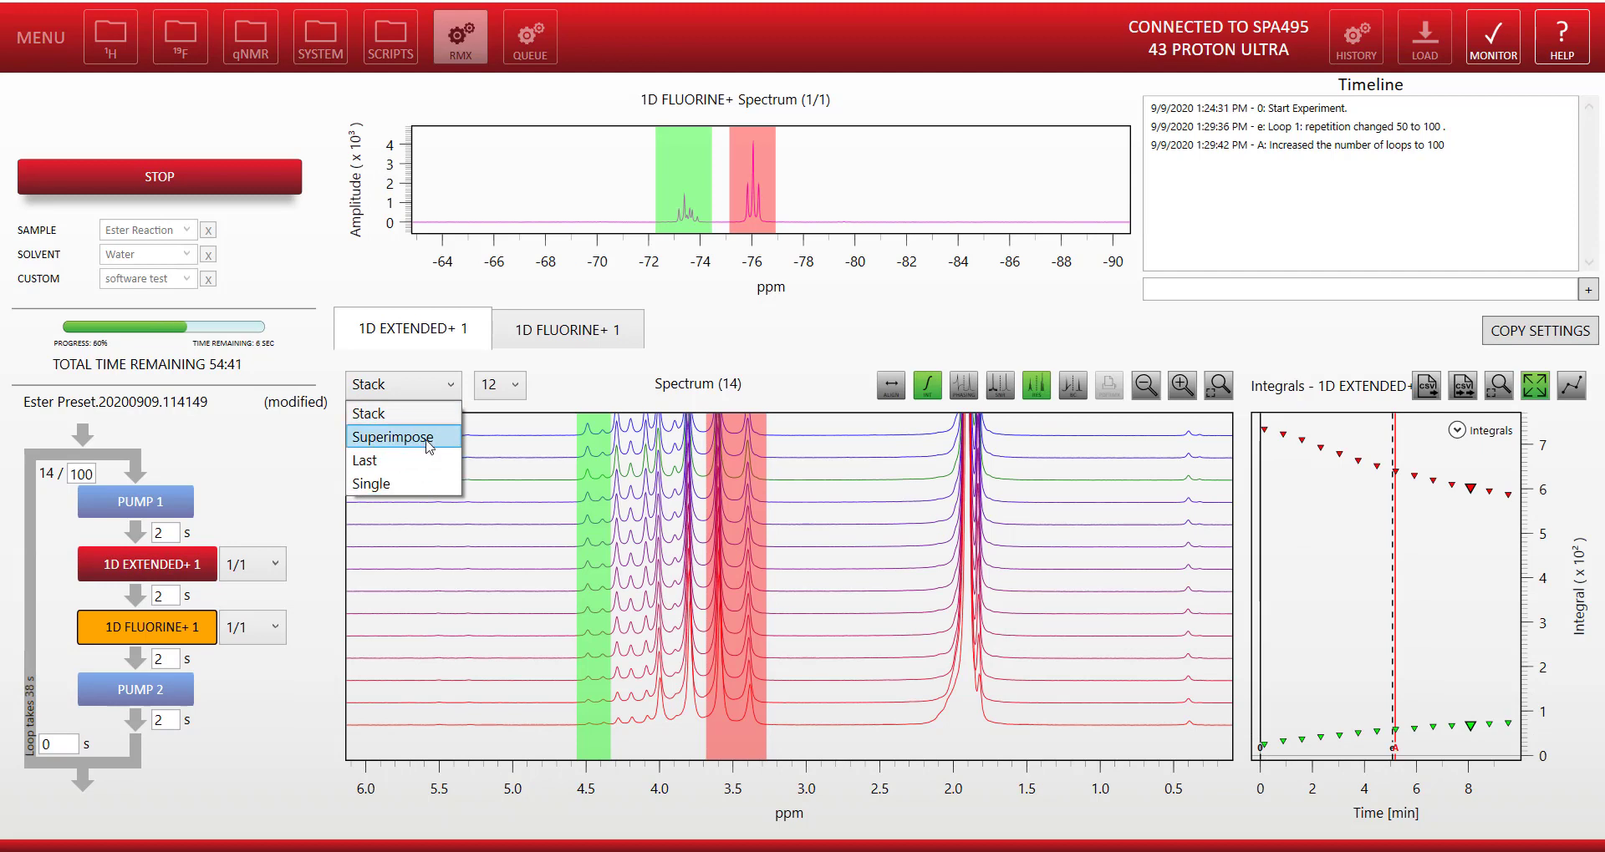
pyautogui.click(428, 445)
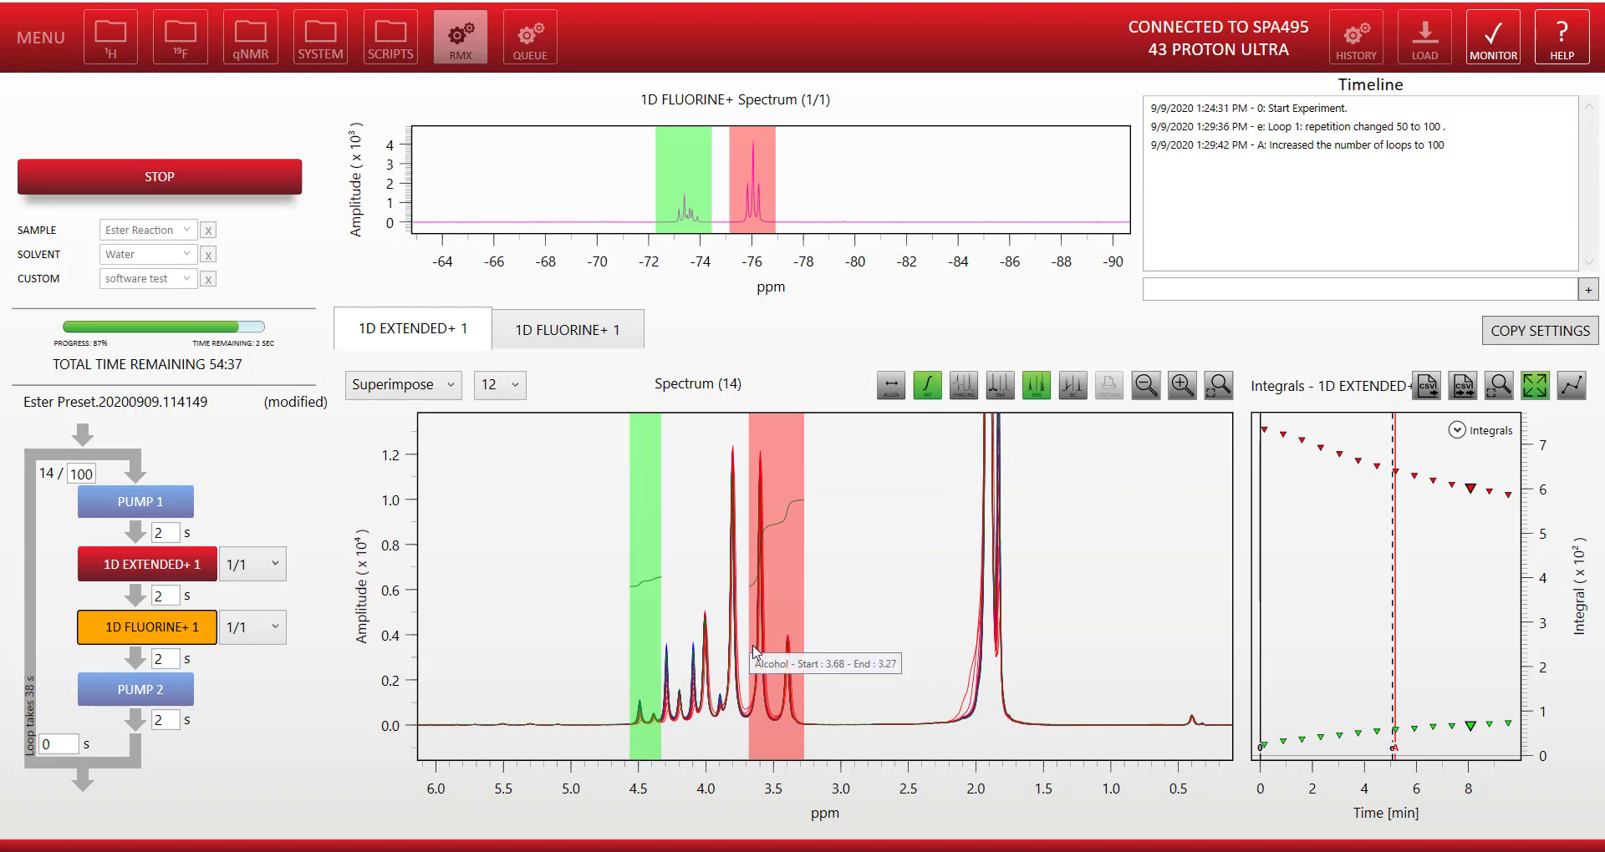
pyautogui.click(403, 385)
pyautogui.click(371, 444)
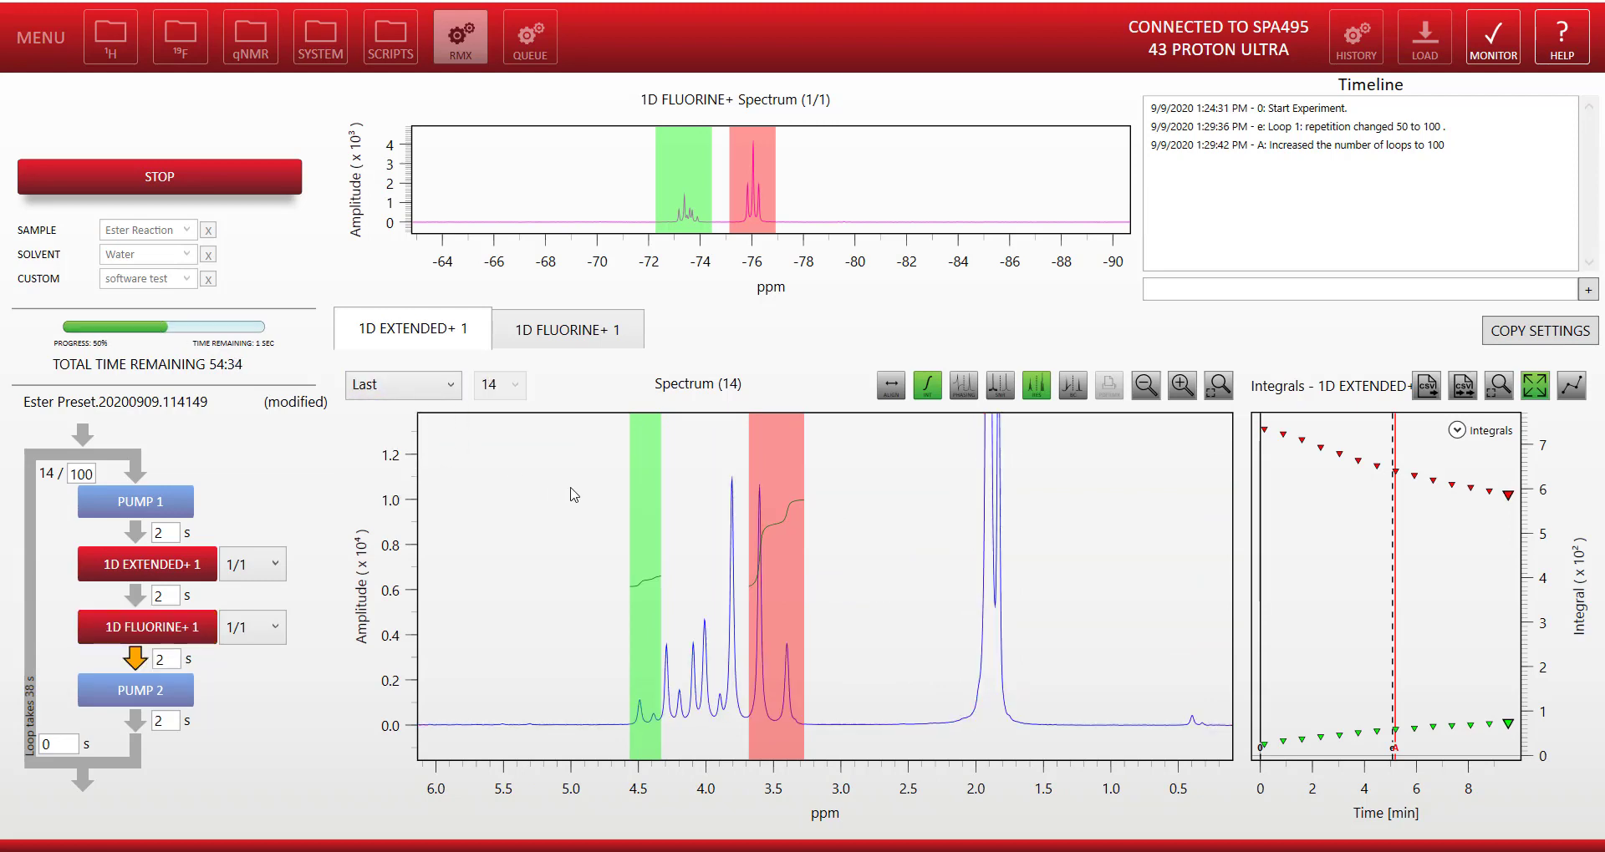
# Step: Step through individual spectra in Single mode, then return to Superimpose
pyautogui.click(412, 393)
pyautogui.click(407, 488)
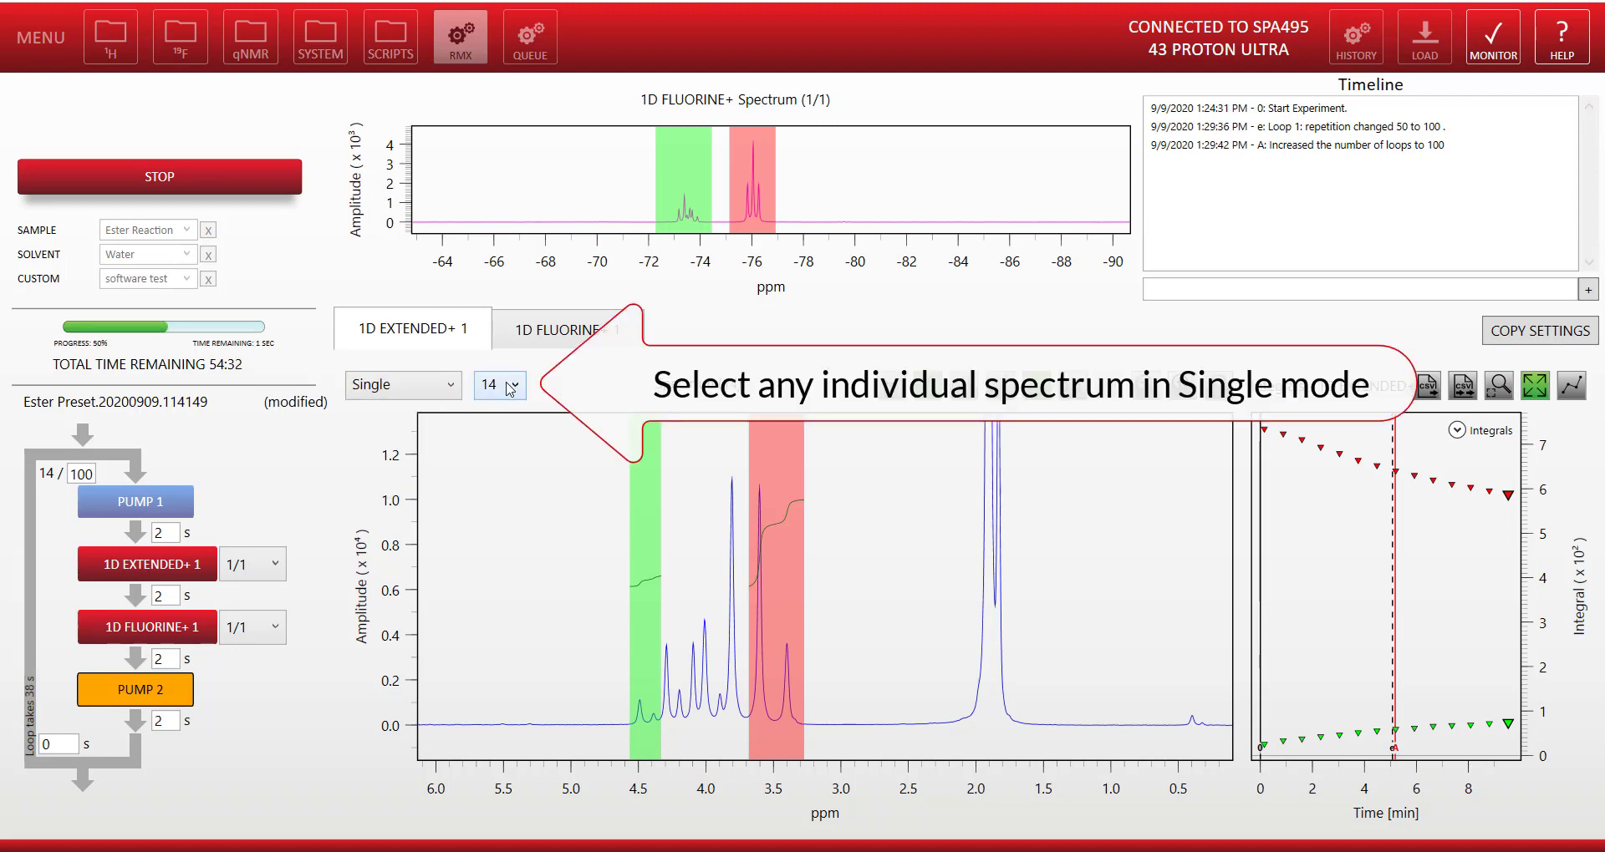
pyautogui.scroll(-10, 511, 386)
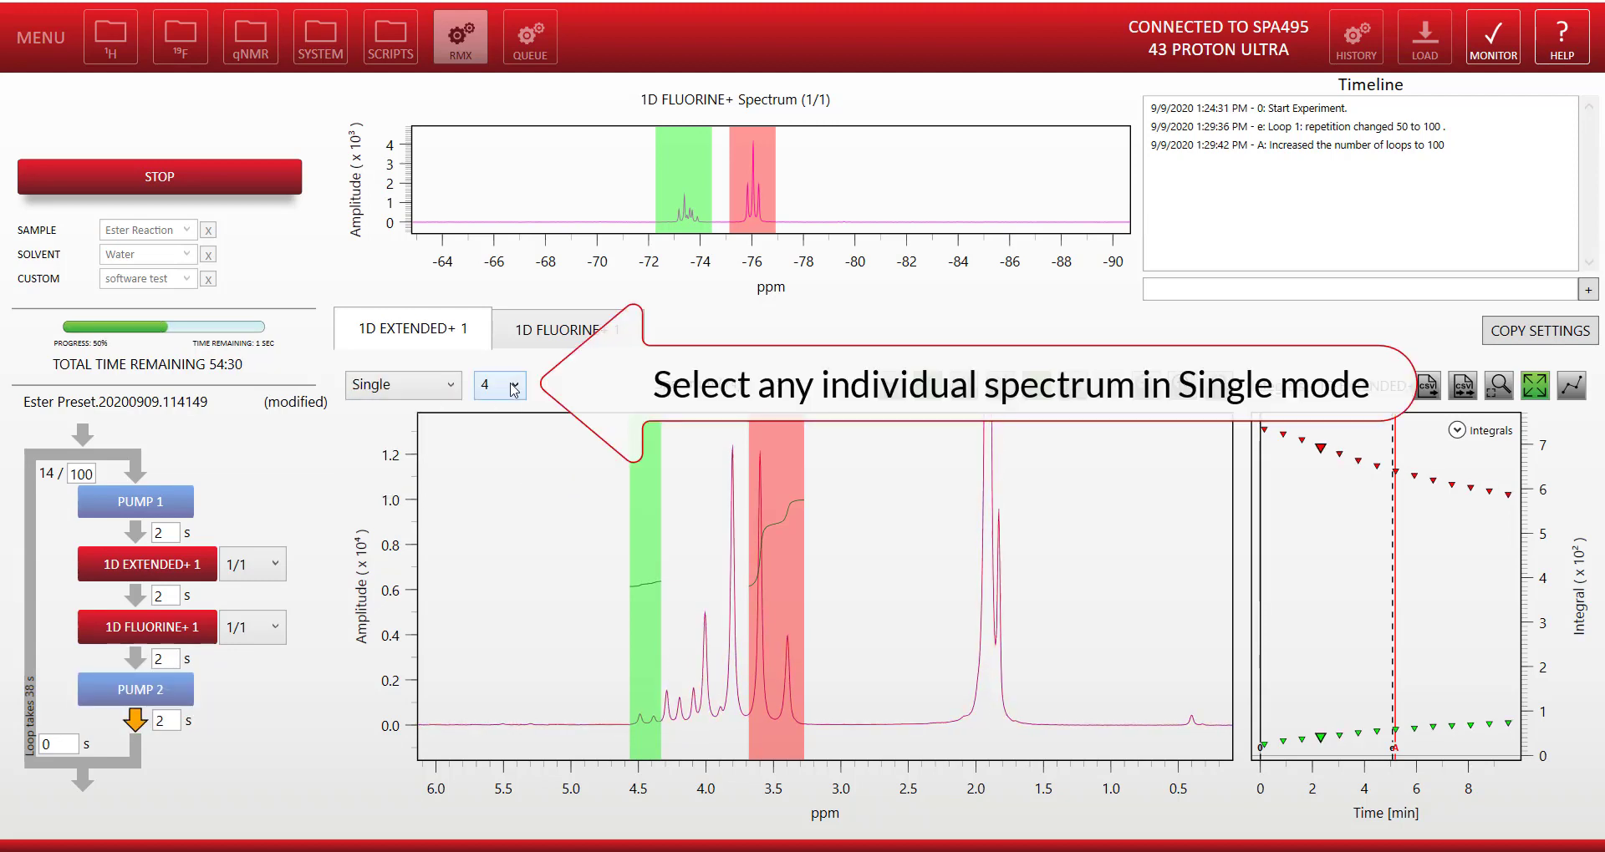
pyautogui.scroll(4, 514, 390)
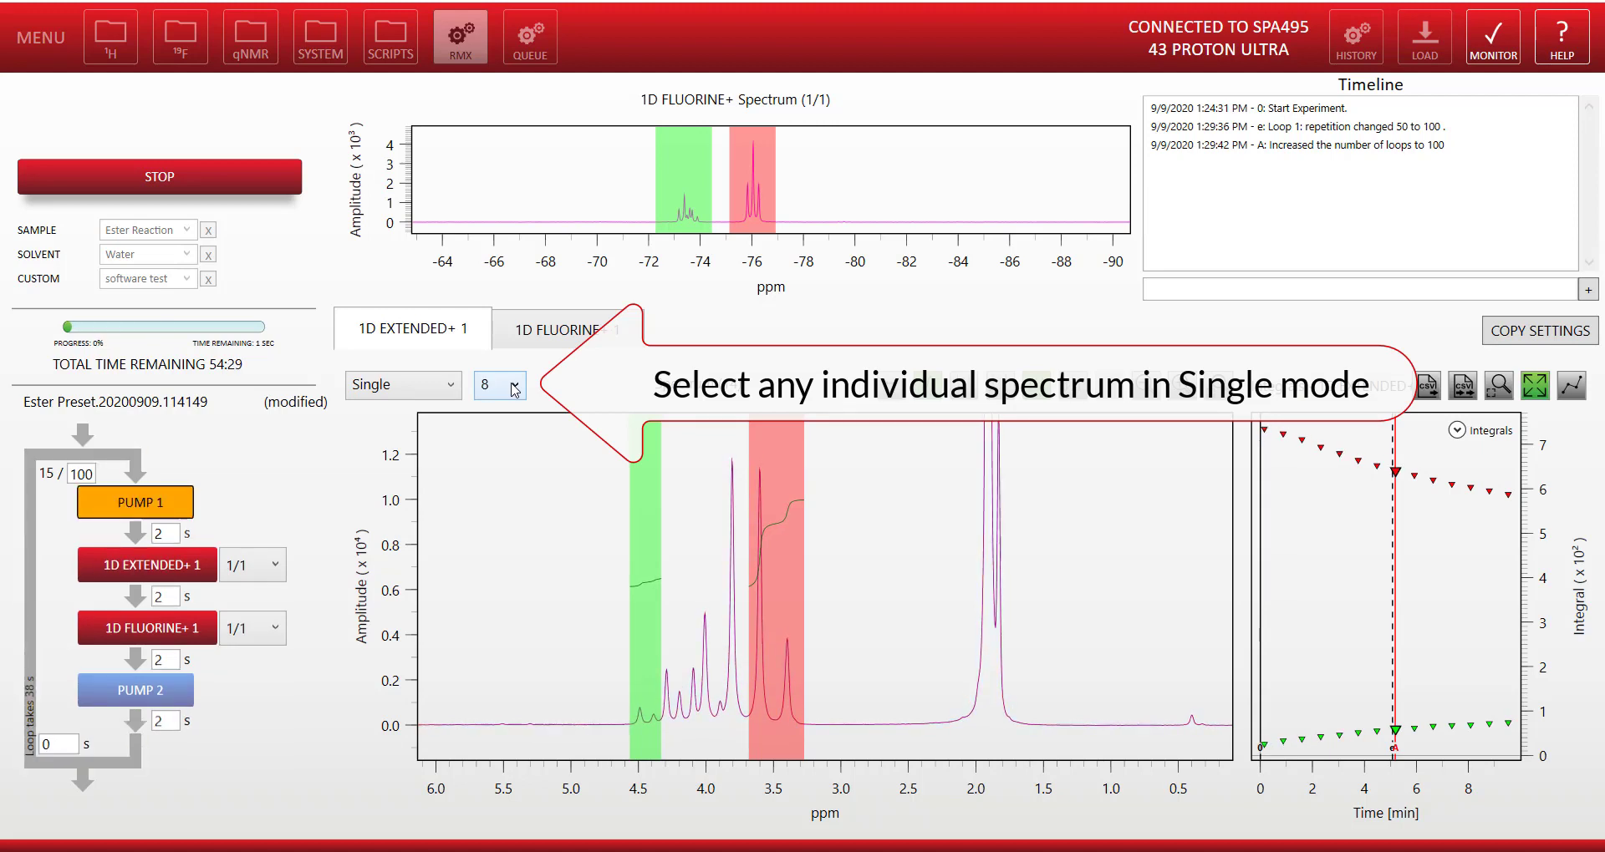
pyautogui.scroll(4, 514, 390)
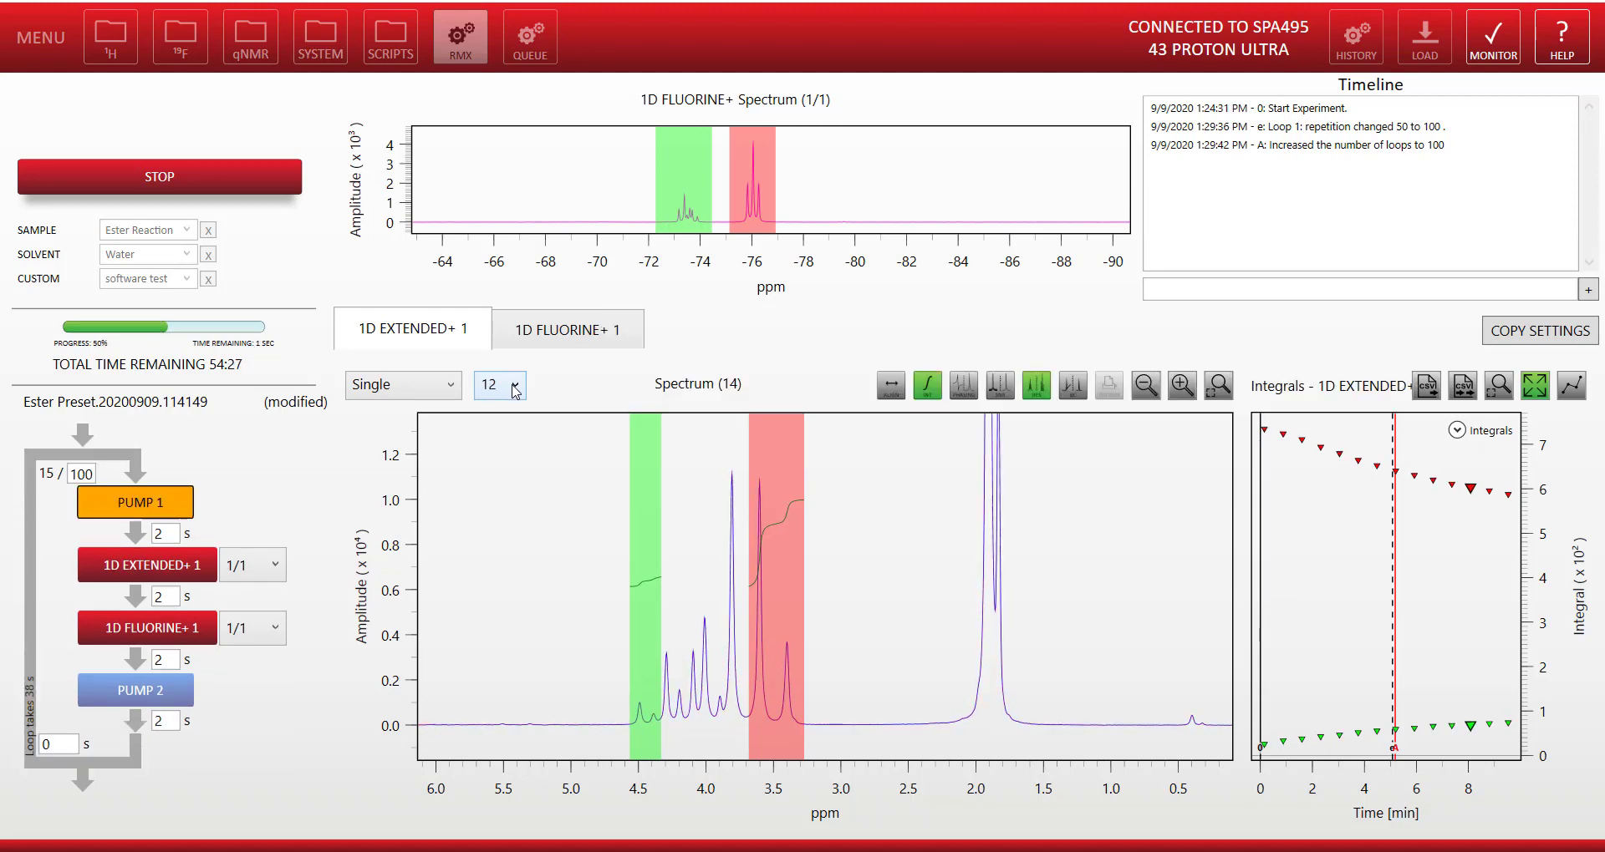
pyautogui.scroll(-11, 514, 391)
pyautogui.scroll(11, 513, 390)
pyautogui.scroll(2, 514, 390)
pyautogui.click(459, 400)
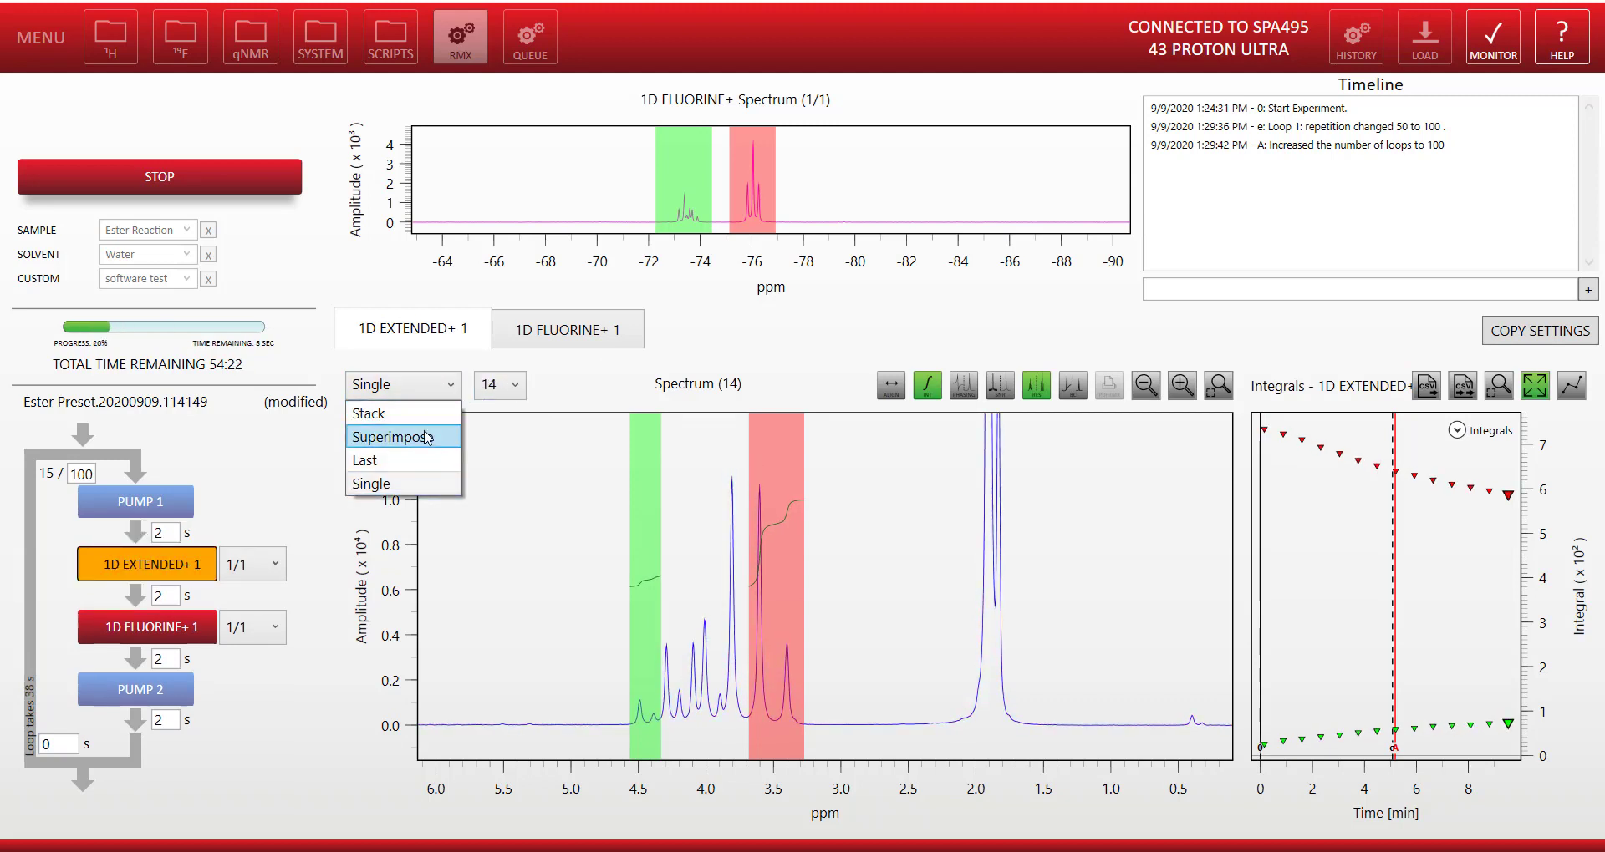
pyautogui.click(428, 435)
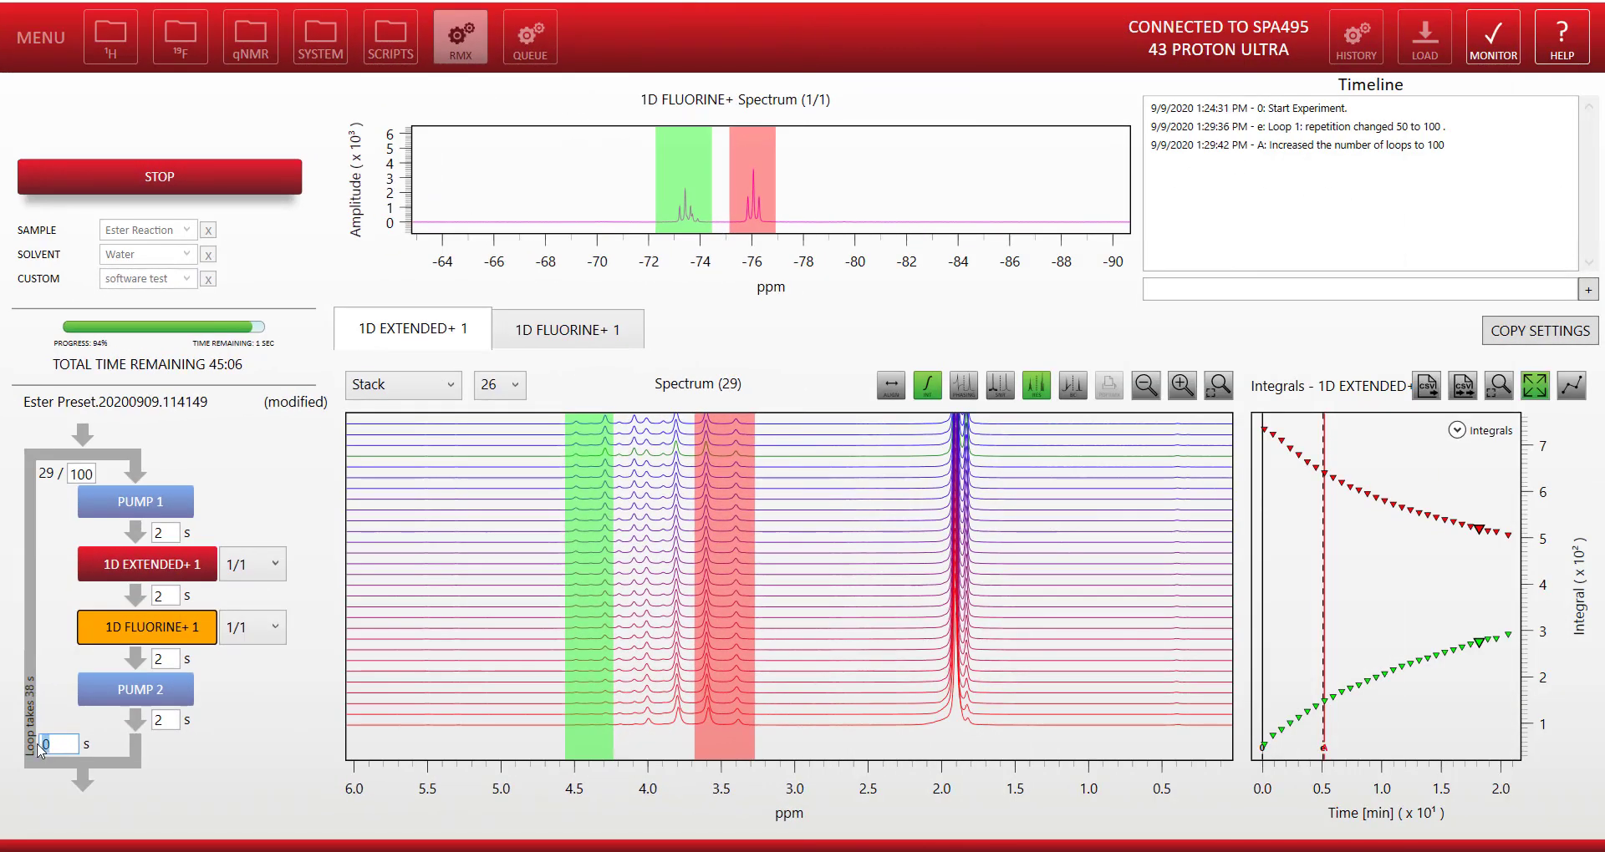
# Step: Change the loop time to 60 s
pyautogui.doubleClick(42, 745)
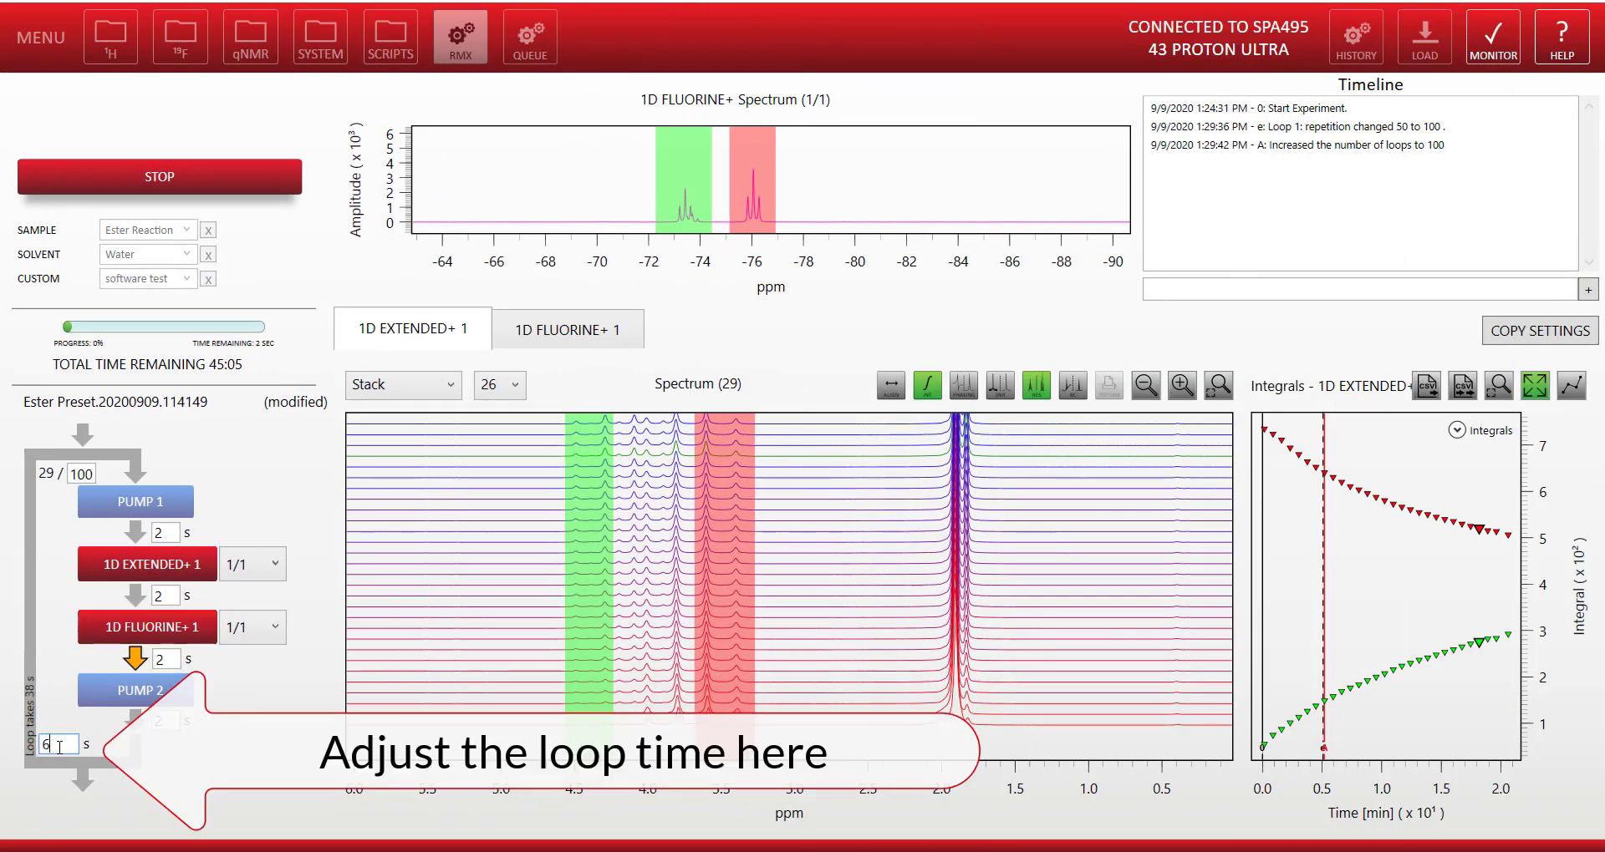
pyautogui.write('0')
pyautogui.press('Return')
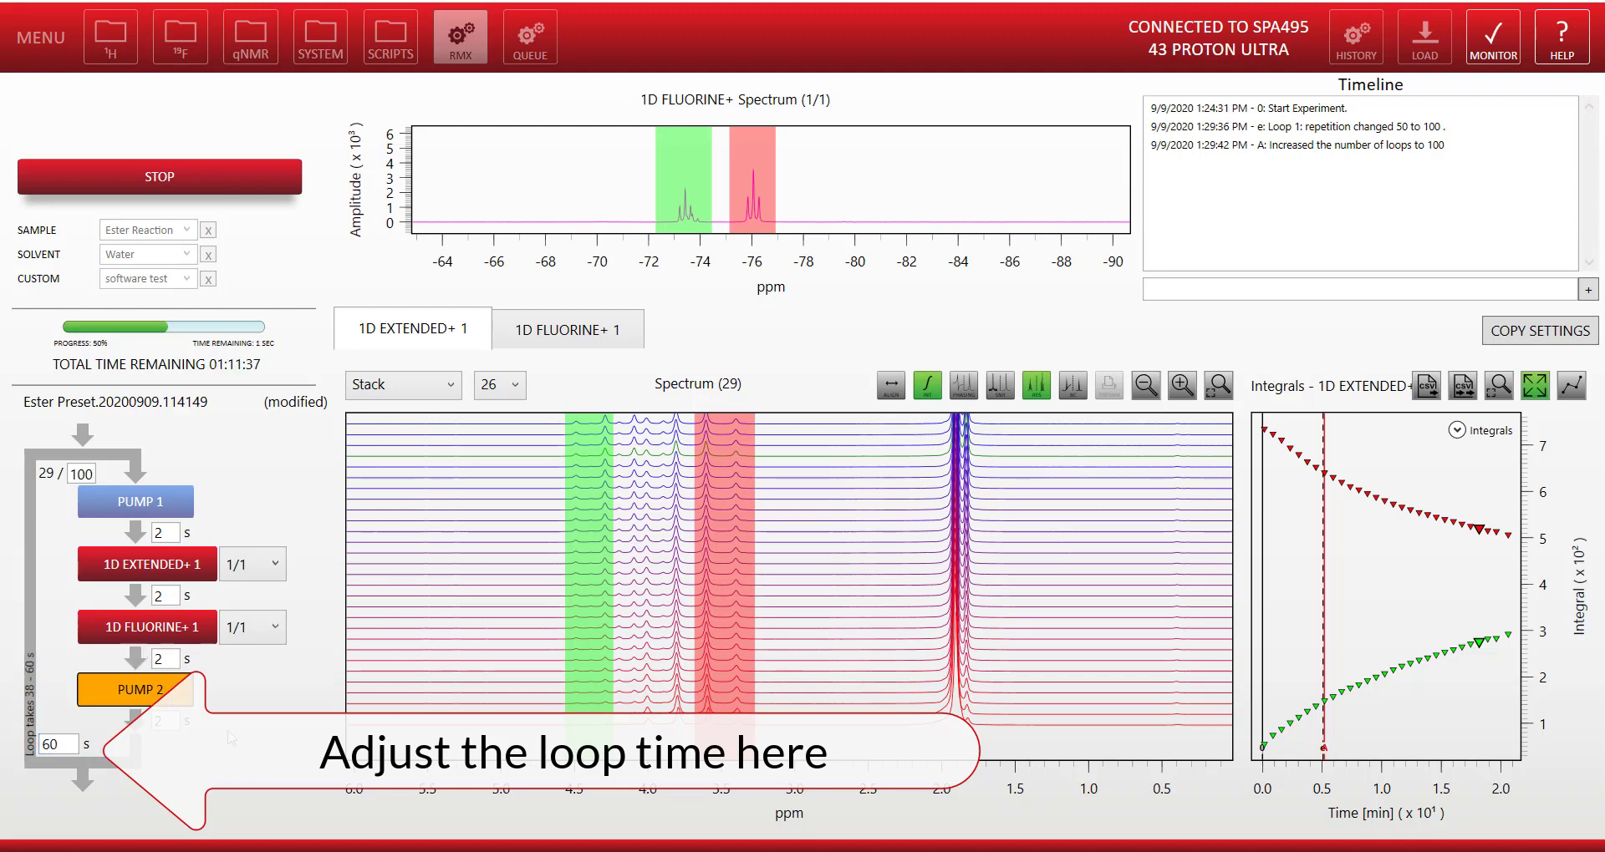
# Step: Add the comment 'Increased the loop to 60s as the reaction slows down' to the Timeline
pyautogui.click(1185, 299)
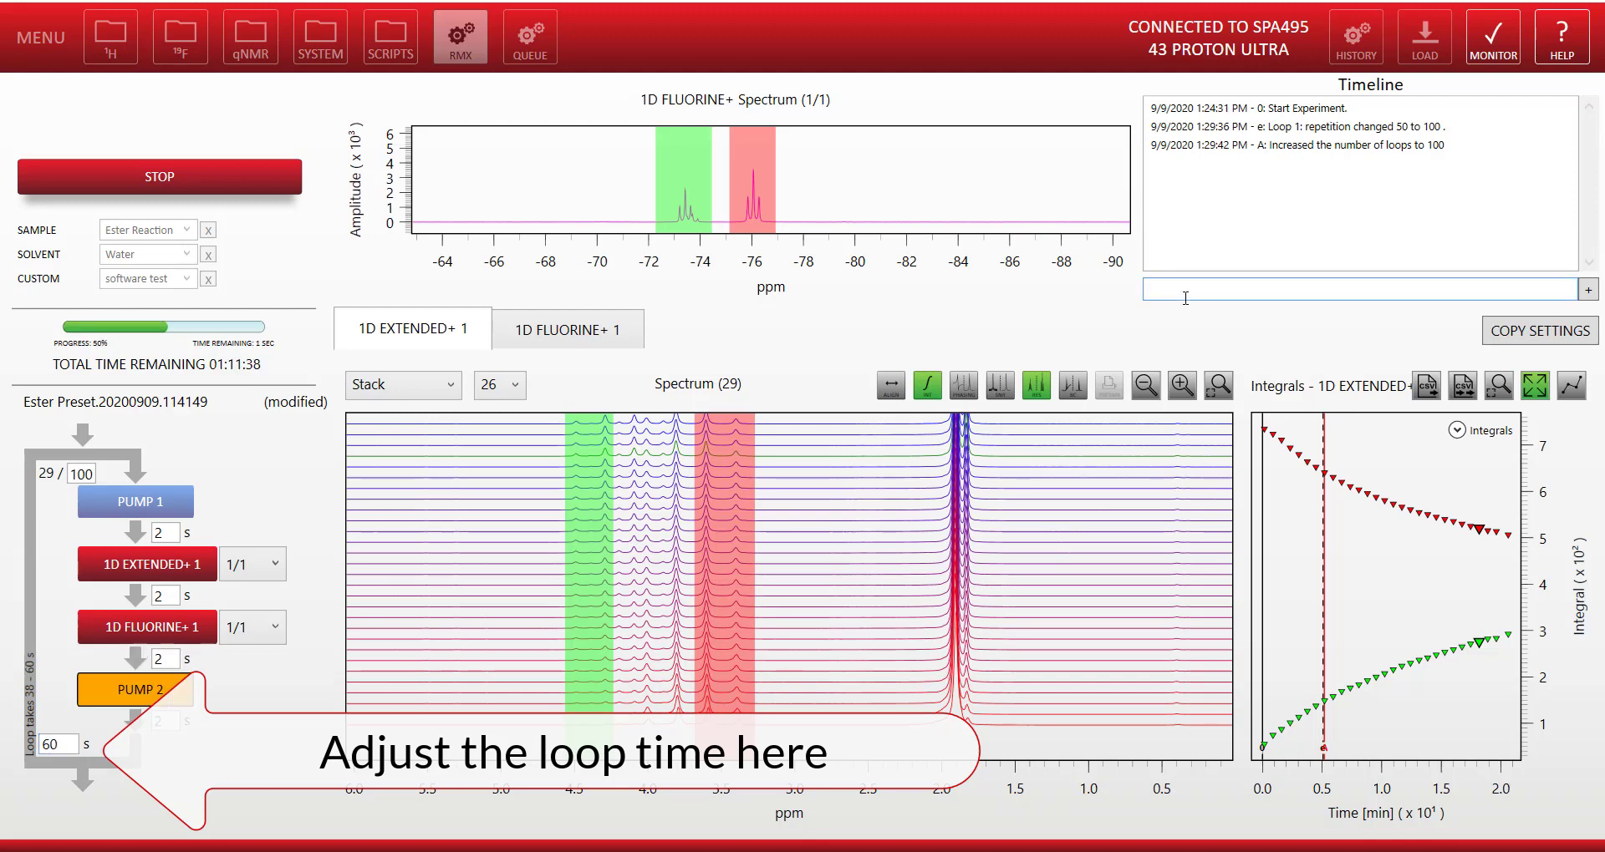
pyautogui.write('Increased th')
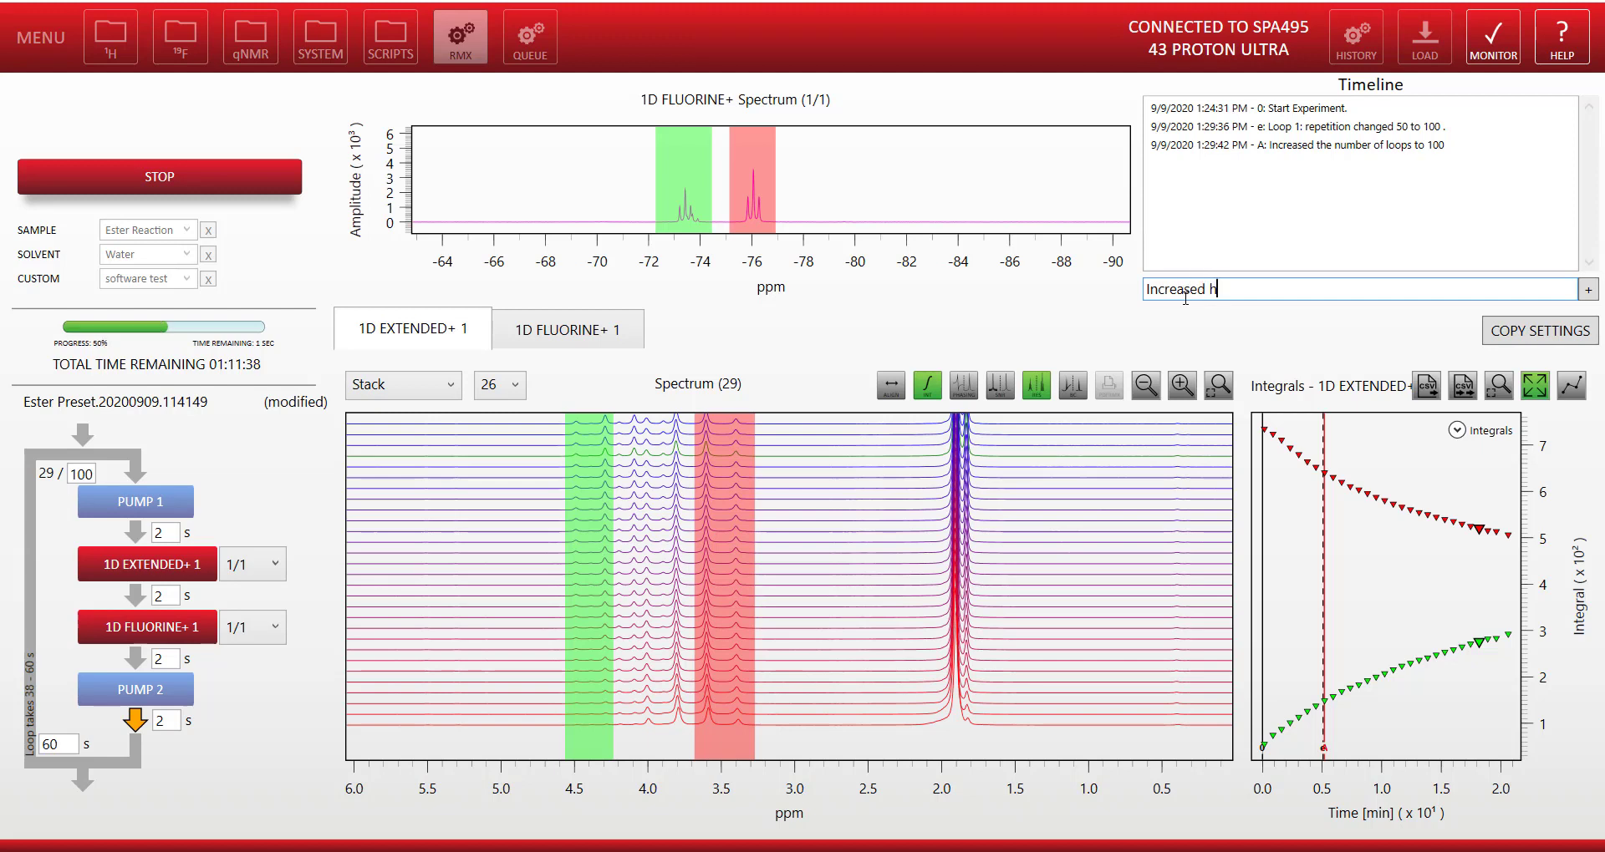
pyautogui.write('e loop to 60s as the reaction slows down')
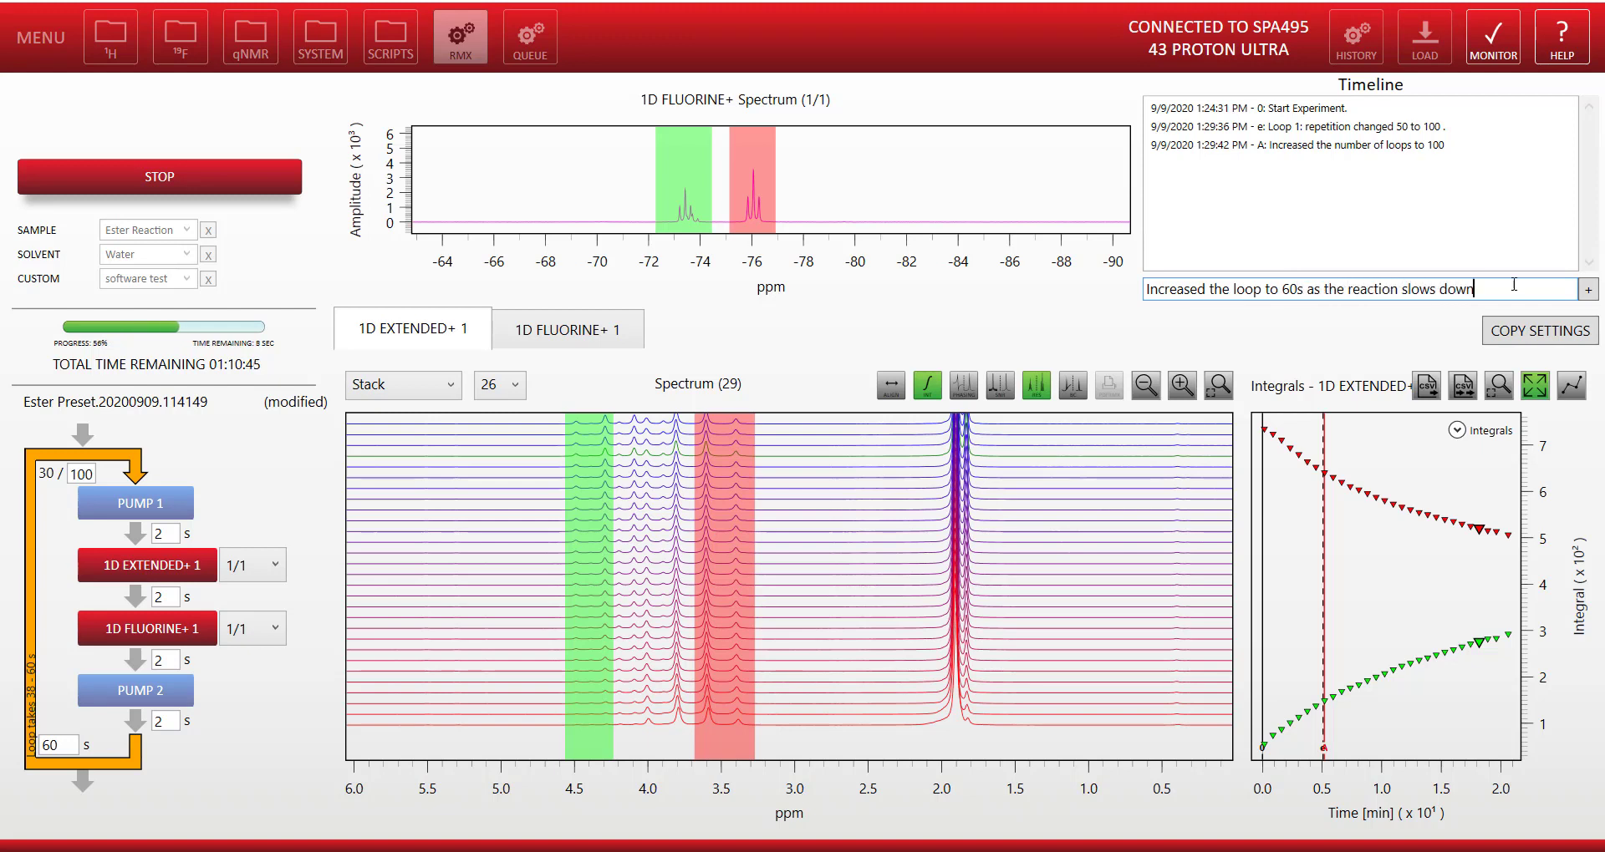
pyautogui.click(1587, 291)
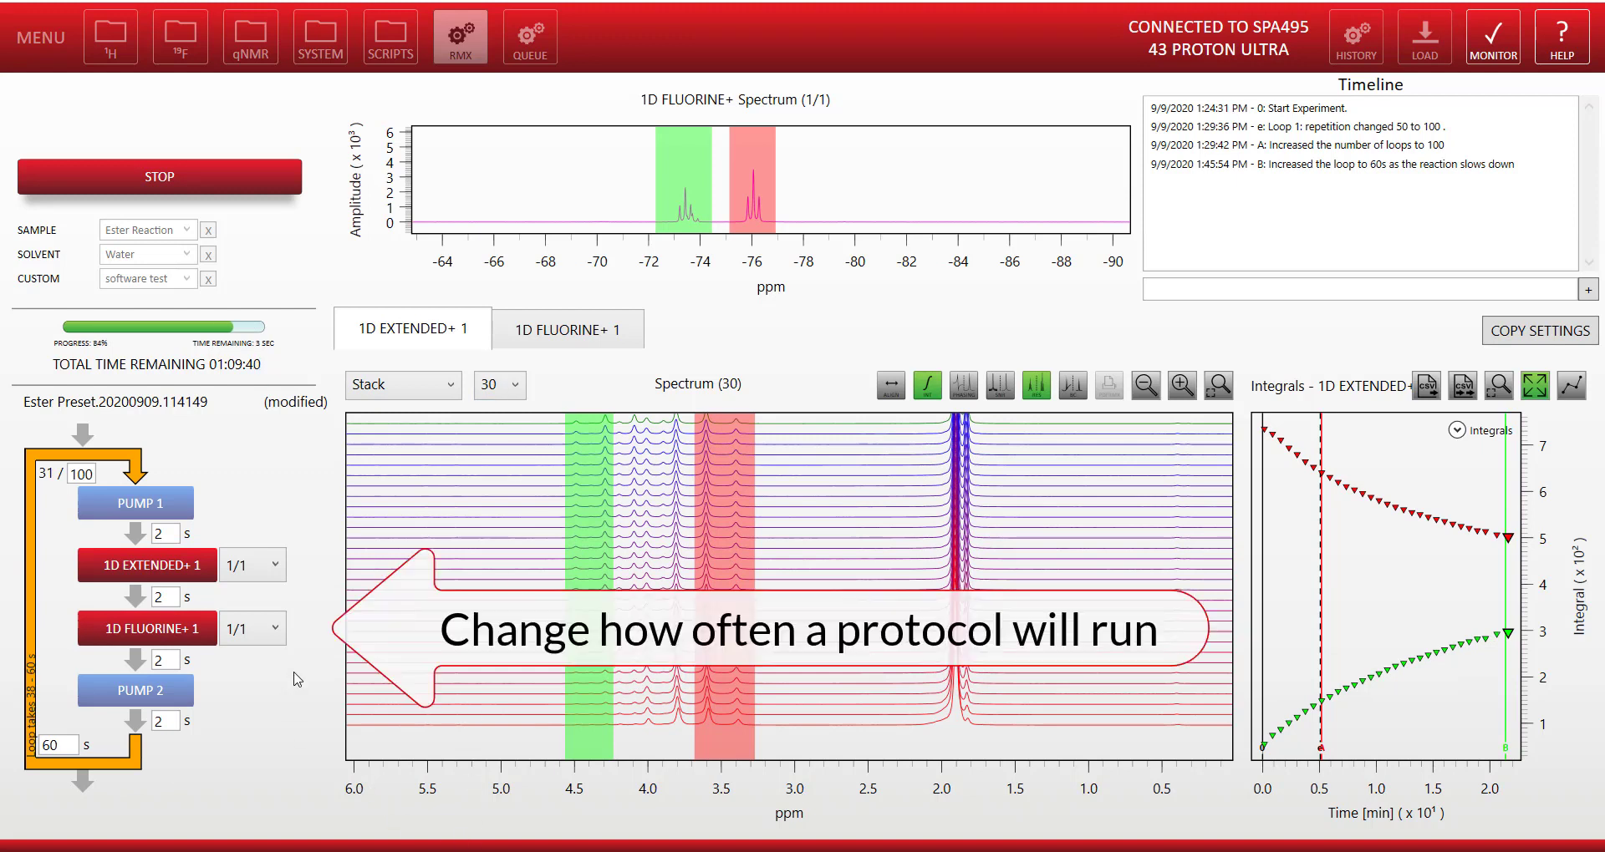
# Step: Run the fluorine protocol every 2nd loop and log 'collect 19F spectra 1 in every 2 loops'
pyautogui.click(276, 630)
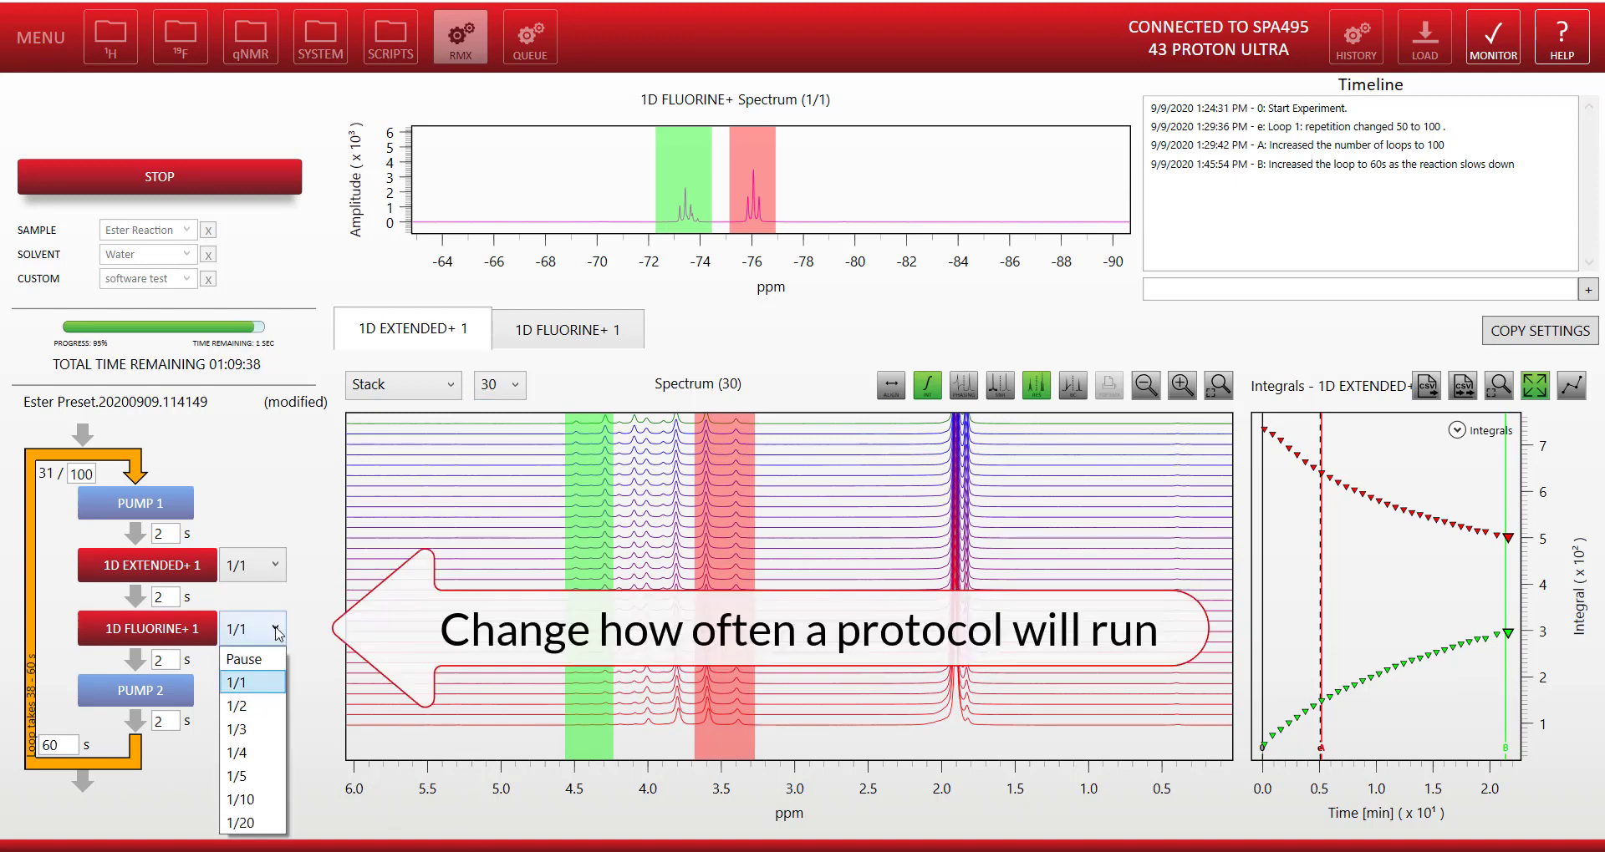
pyautogui.click(263, 709)
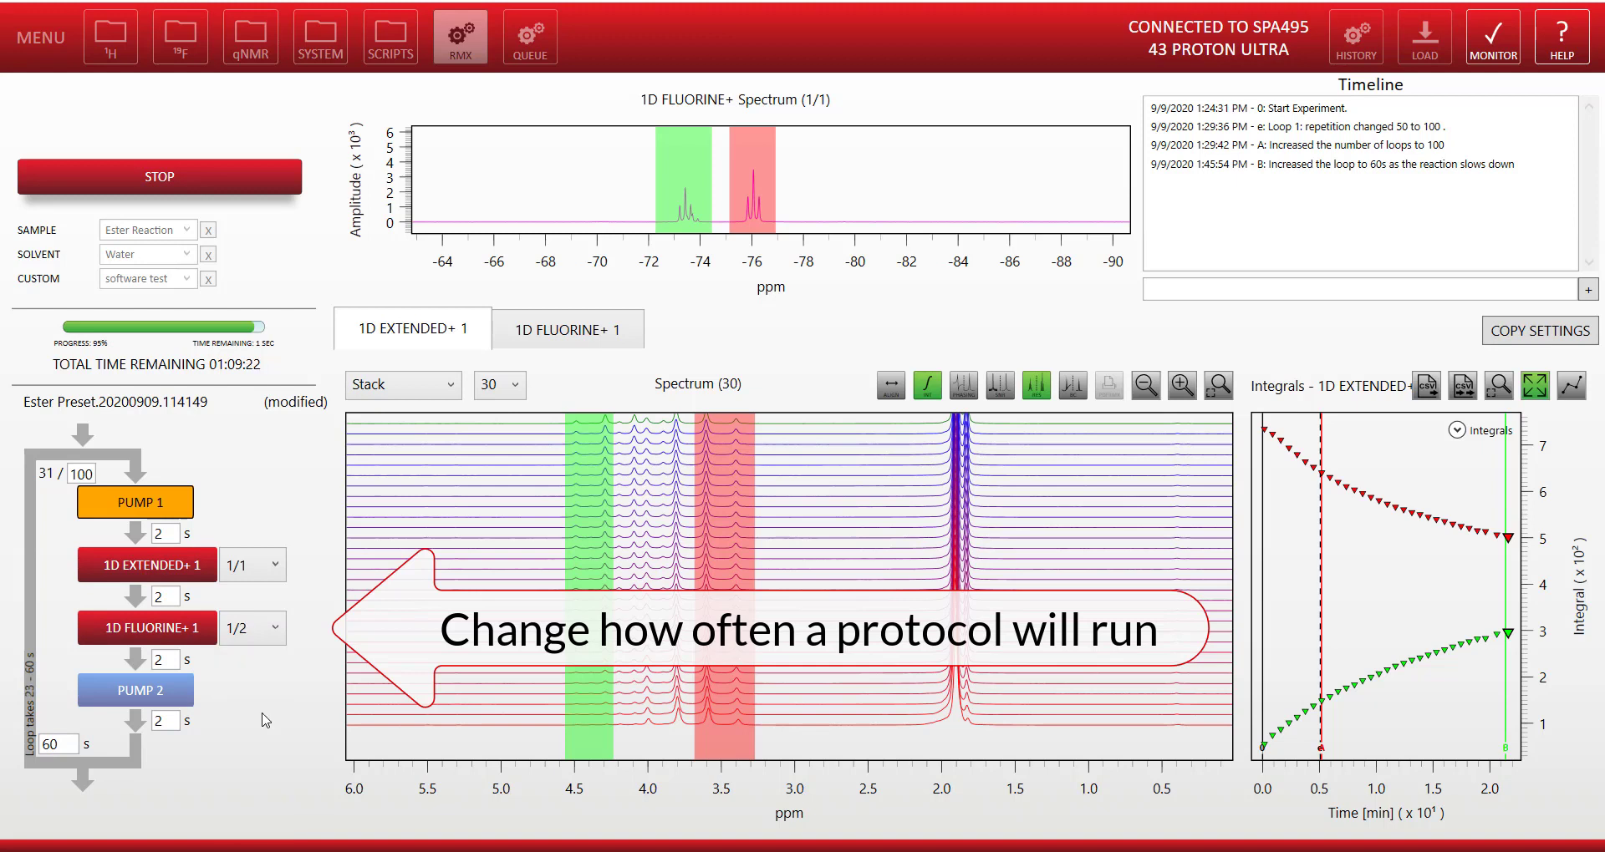
pyautogui.click(1171, 293)
pyautogui.write('collect')
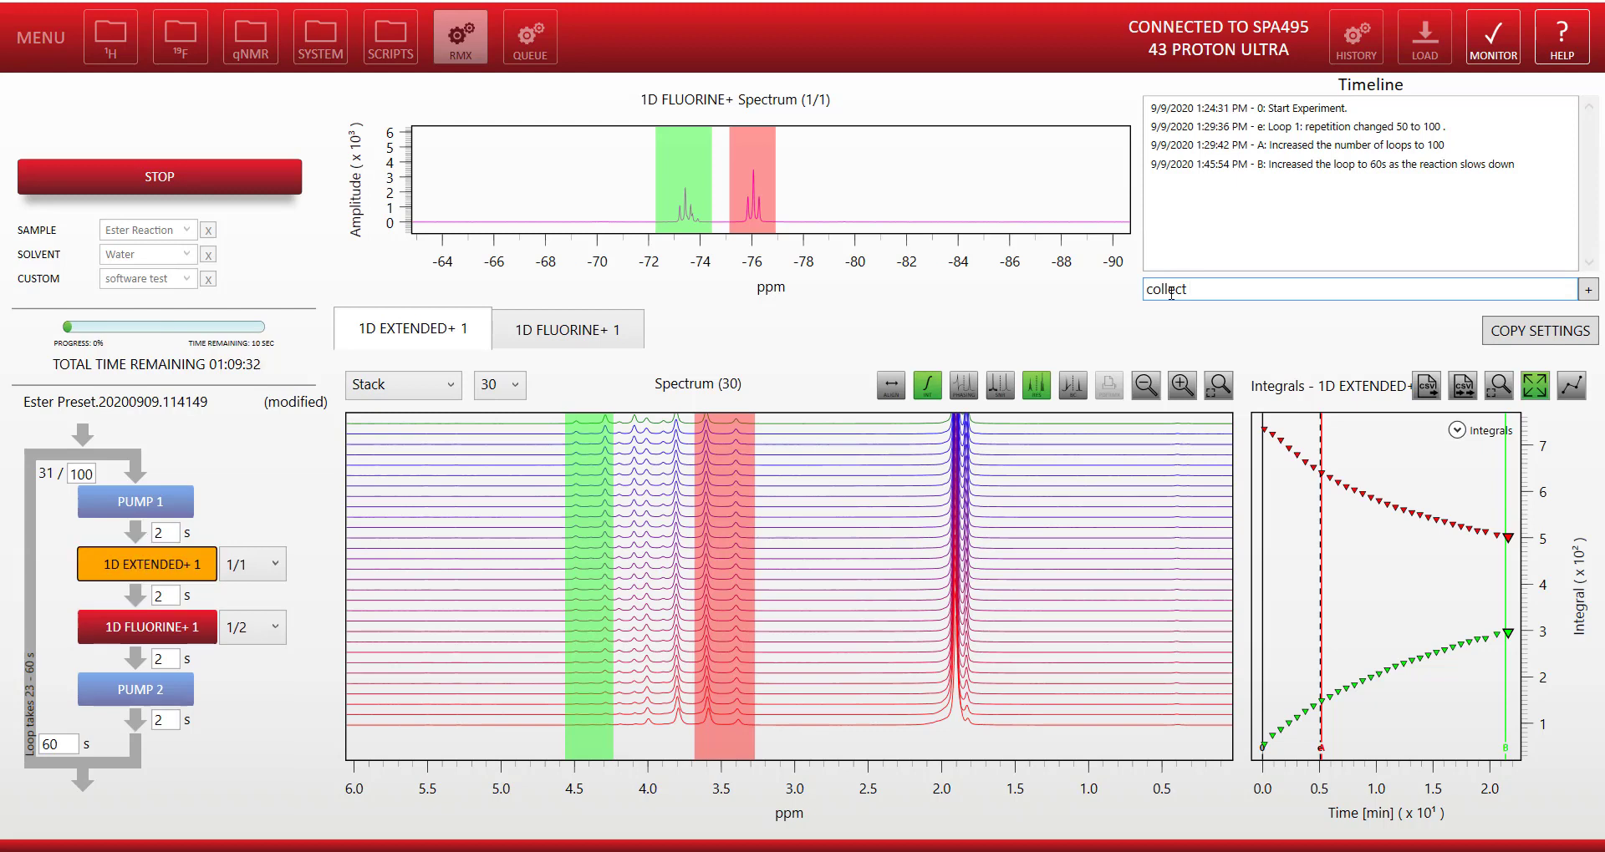
pyautogui.write(' 19F spectra 1 in every 2 loops')
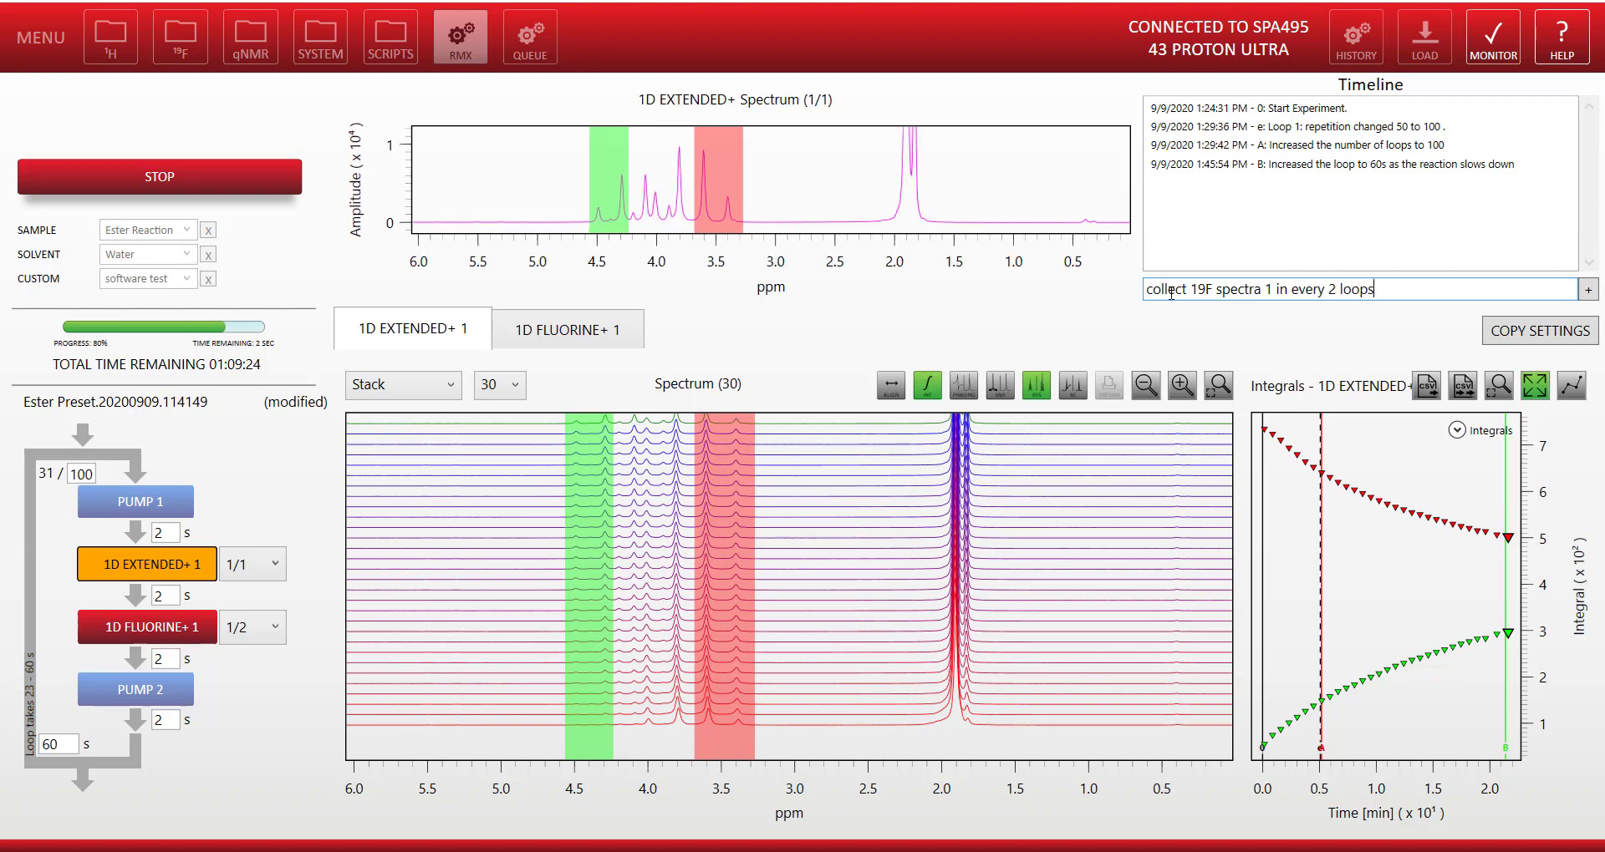
pyautogui.click(1588, 290)
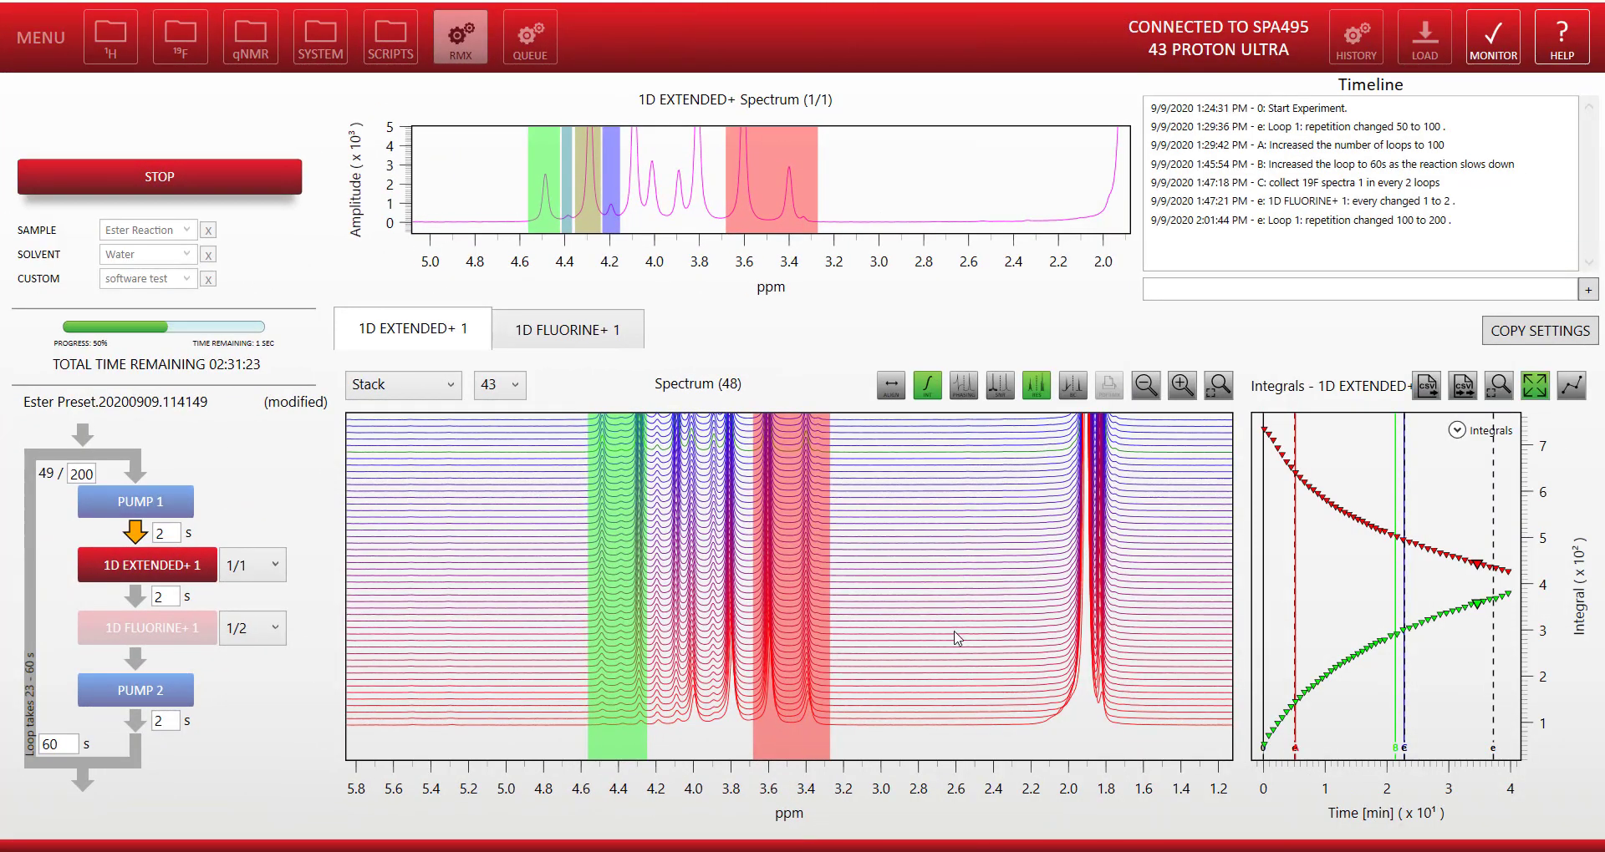
# Step: Set the display mode to Last so only proton spectrum 49 is shown
pyautogui.moveTo(623, 579)
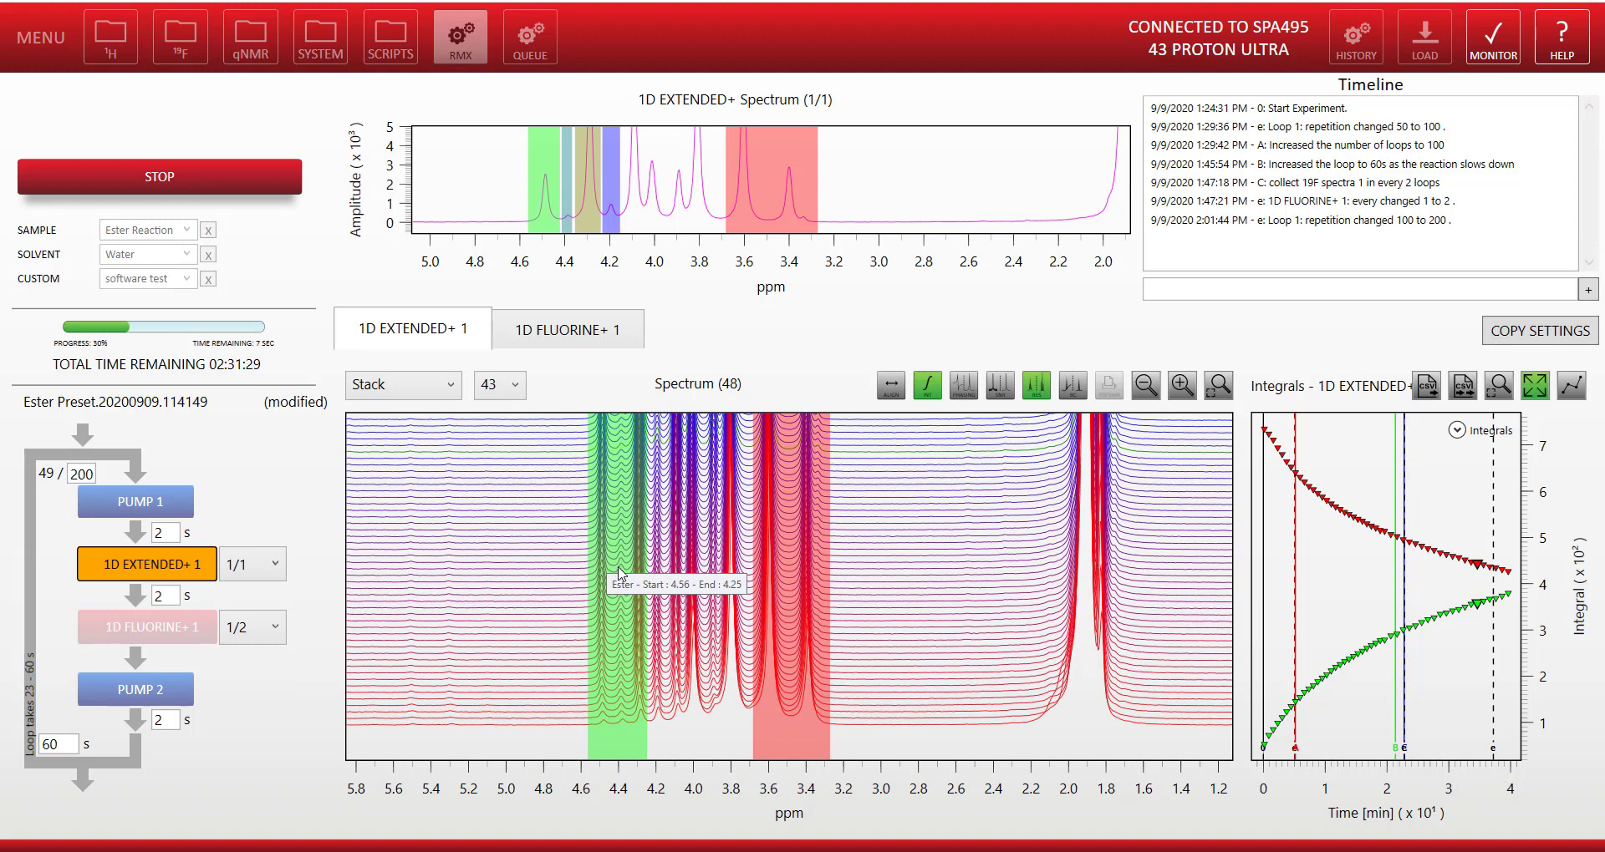
pyautogui.click(417, 389)
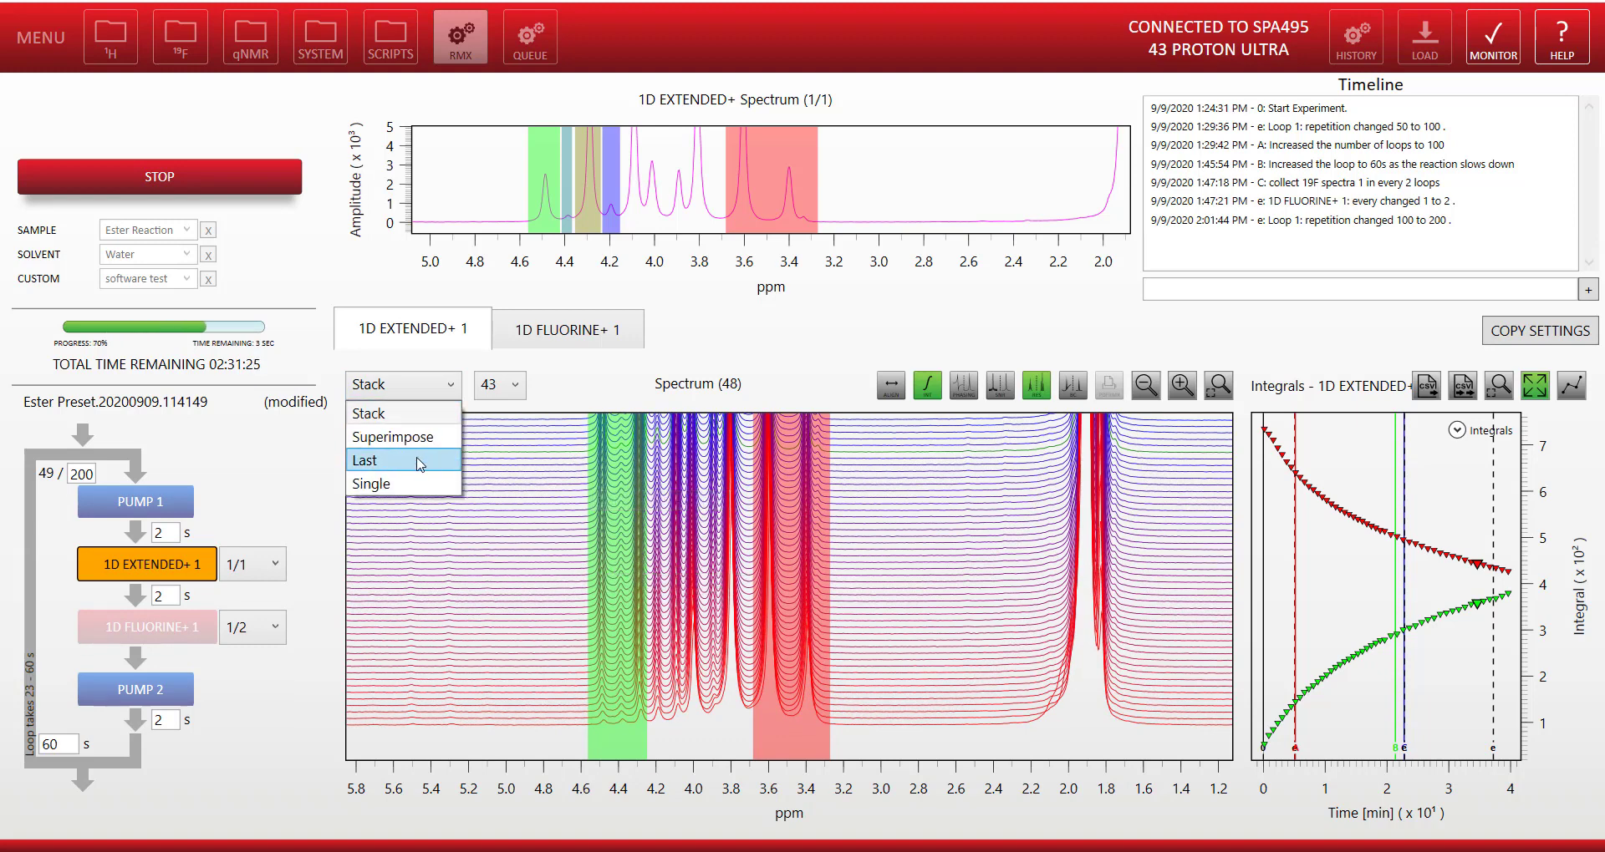
pyautogui.click(419, 462)
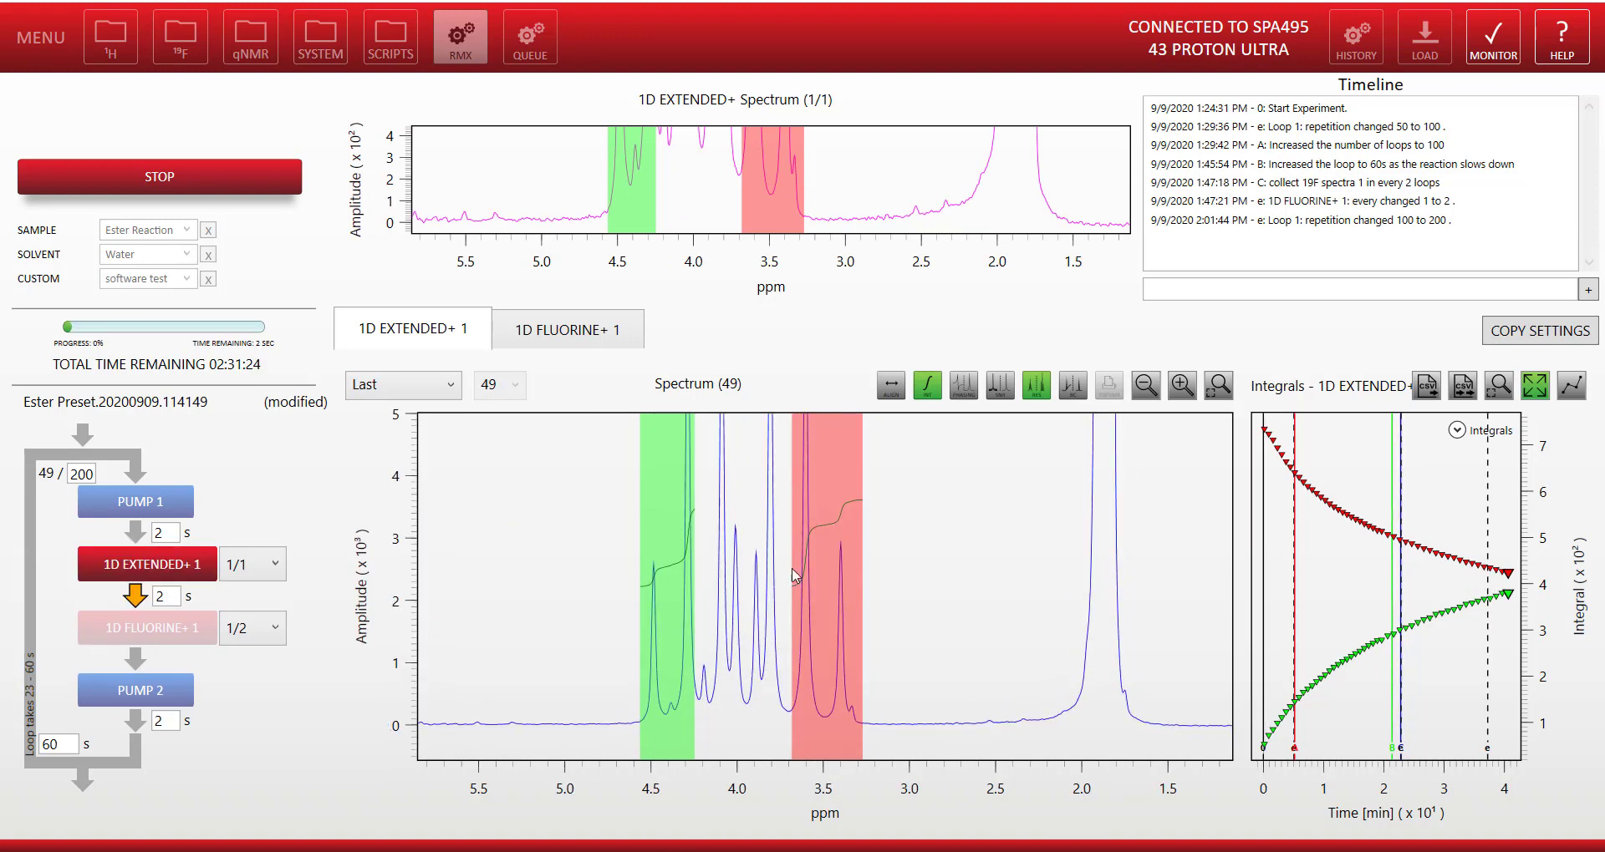
# Step: Narrow the green ester region and add a blue integral near 4.4 ppm on a separate graph
pyautogui.click(928, 387)
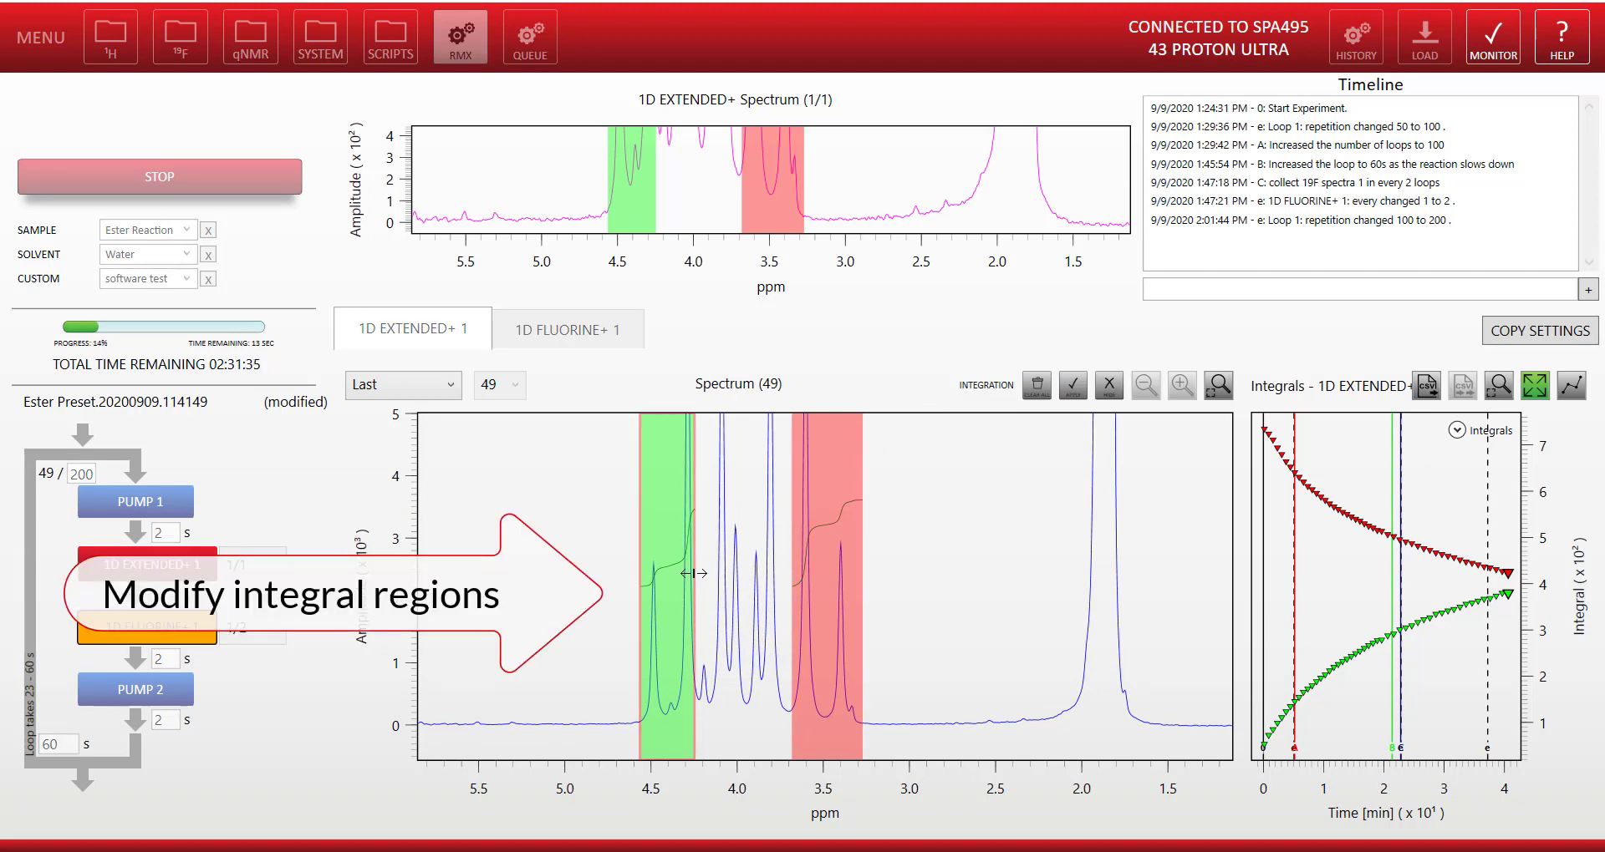
pyautogui.moveTo(693, 579); pyautogui.dragTo(662, 581)
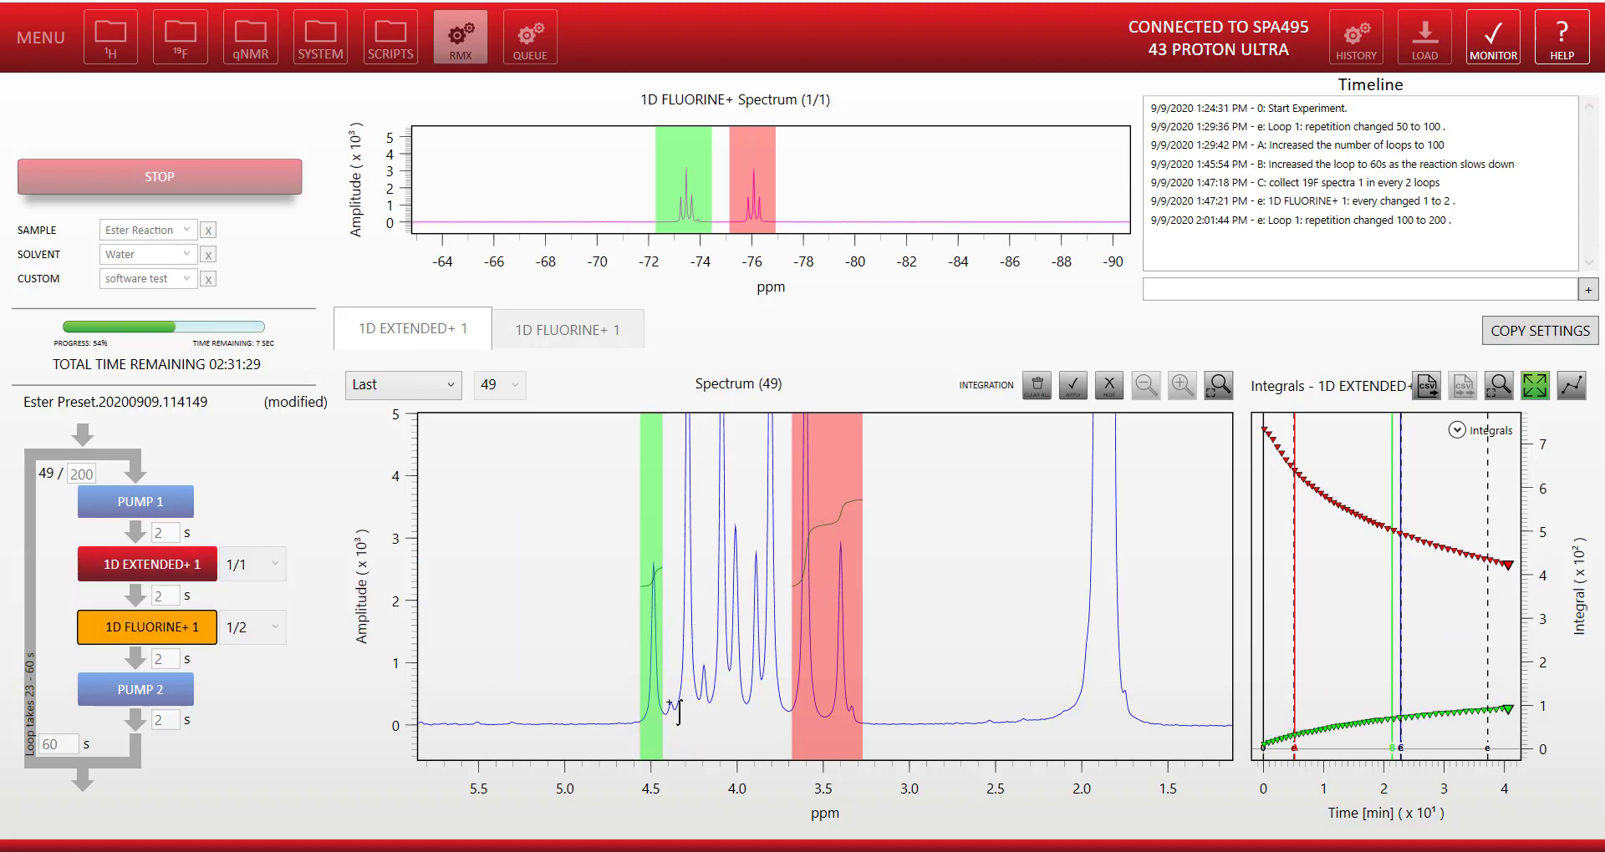
pyautogui.moveTo(665, 700); pyautogui.dragTo(675, 702)
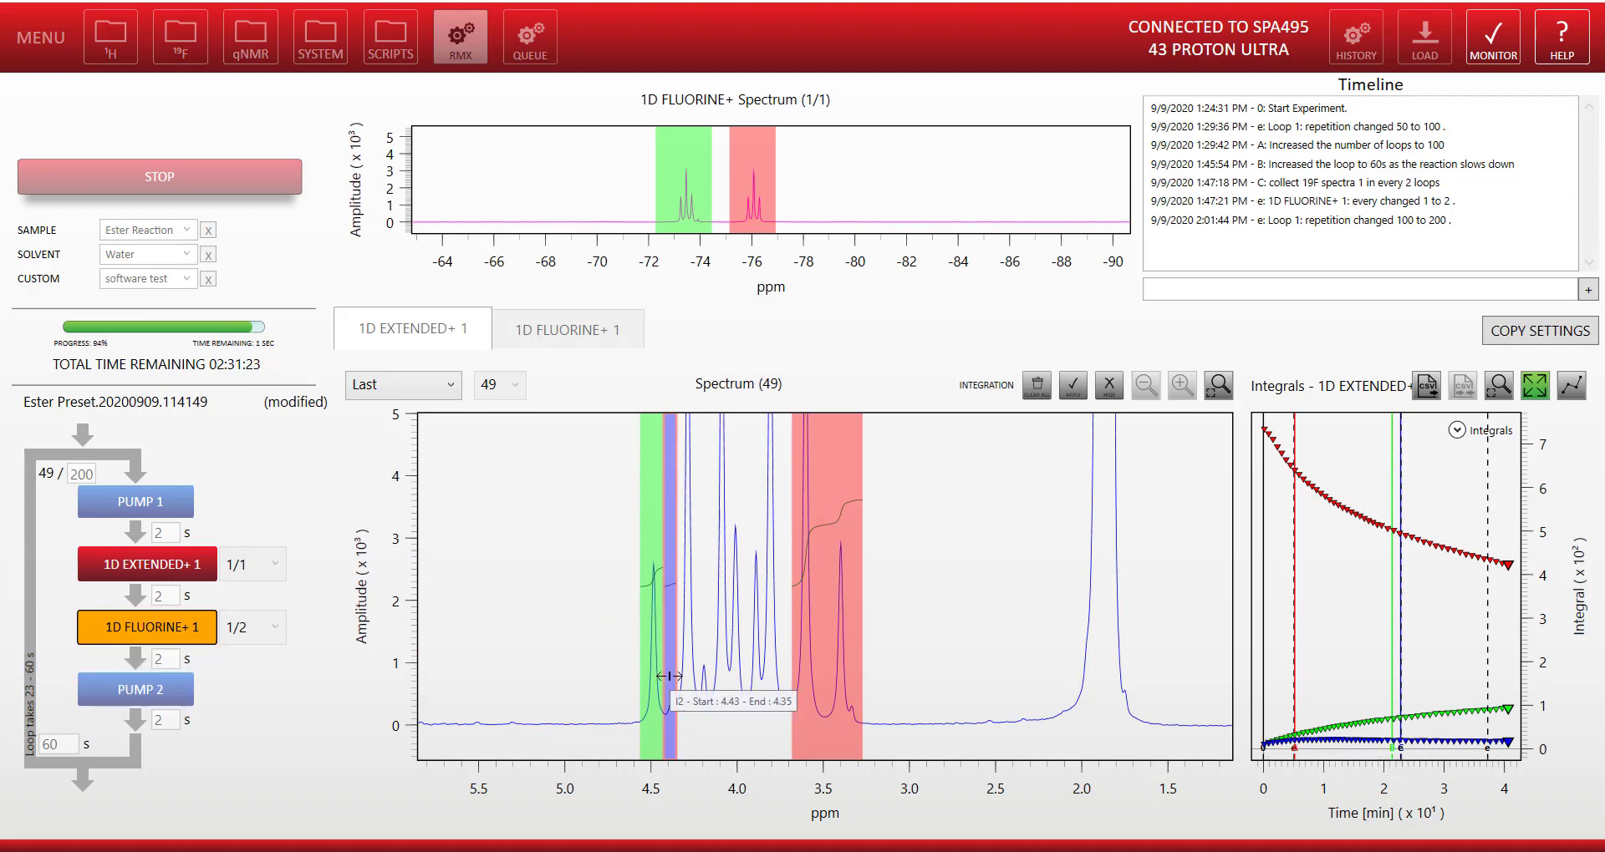
pyautogui.click(1072, 385)
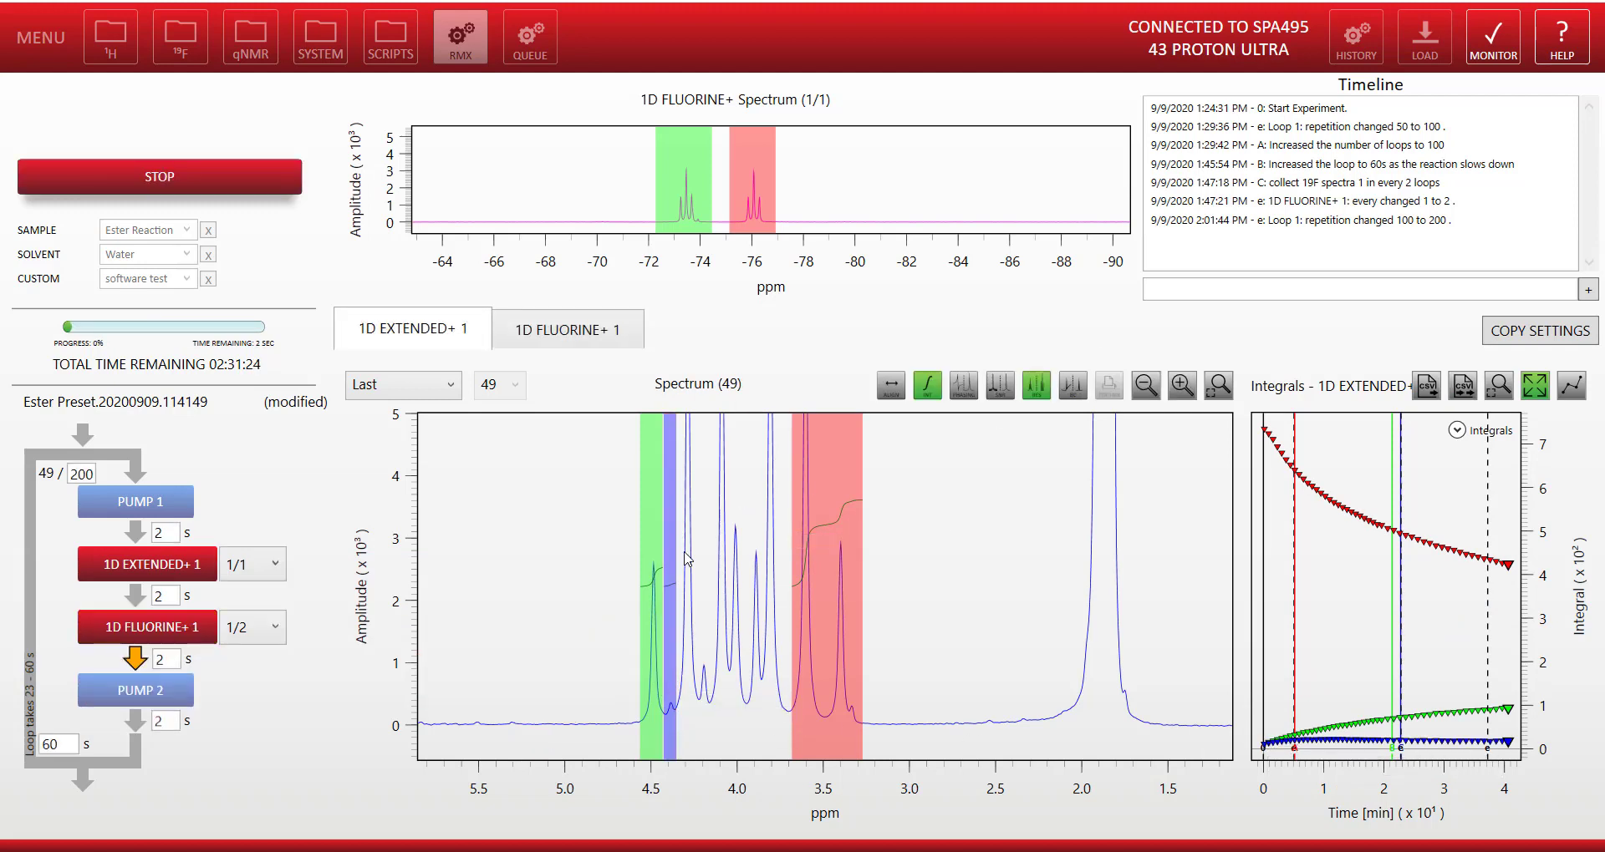
pyautogui.rightClick(670, 564)
pyautogui.click(794, 608)
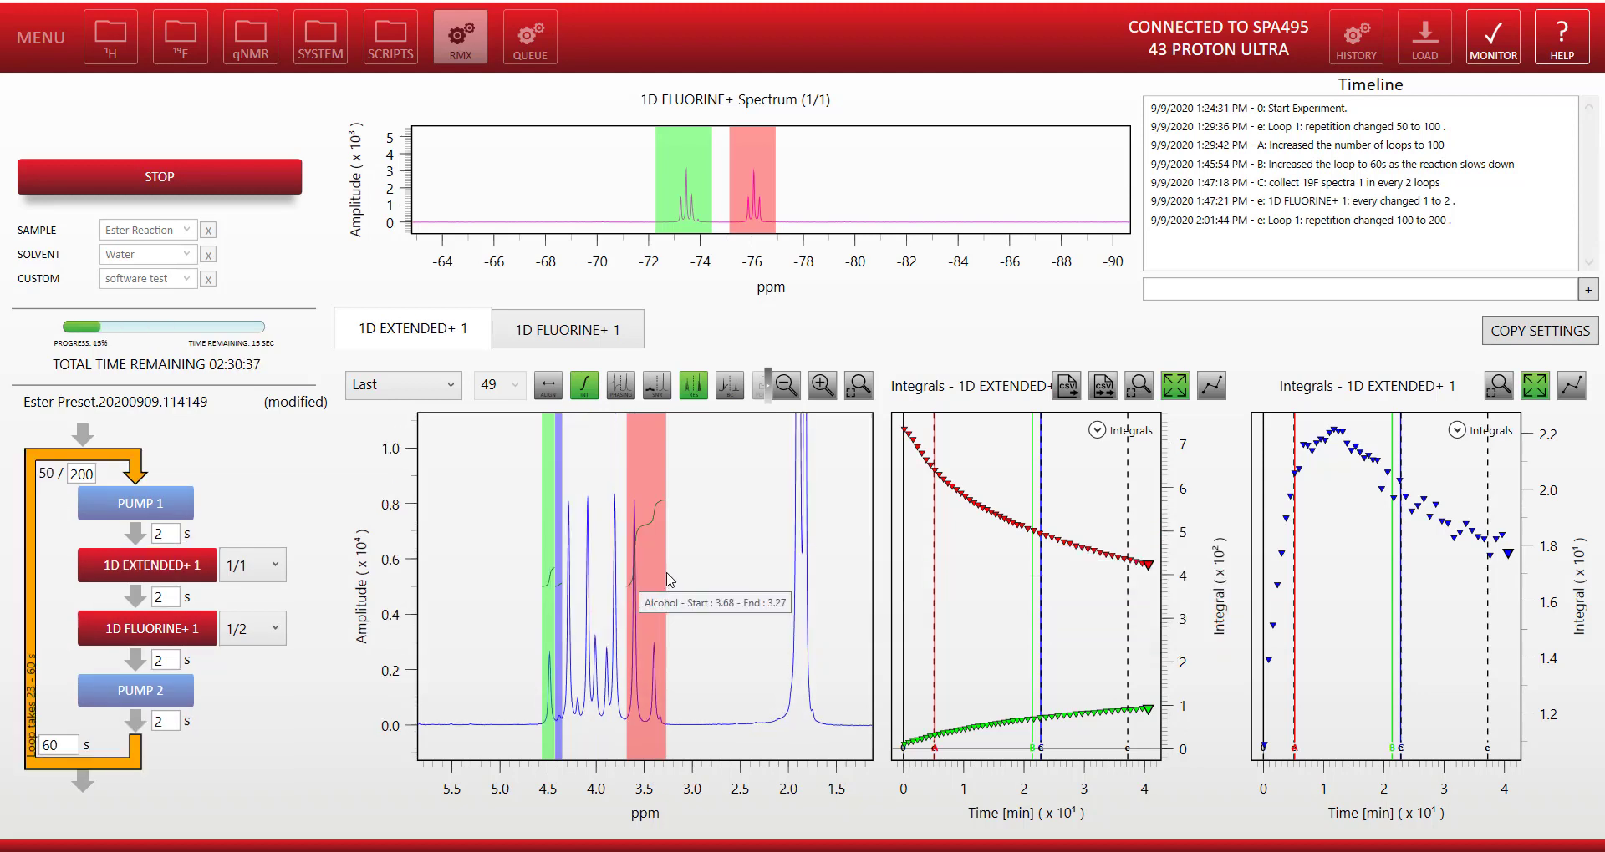
# Step: Add an olive integral near 4.2 ppm, move it to the second graph, and apply
pyautogui.click(583, 387)
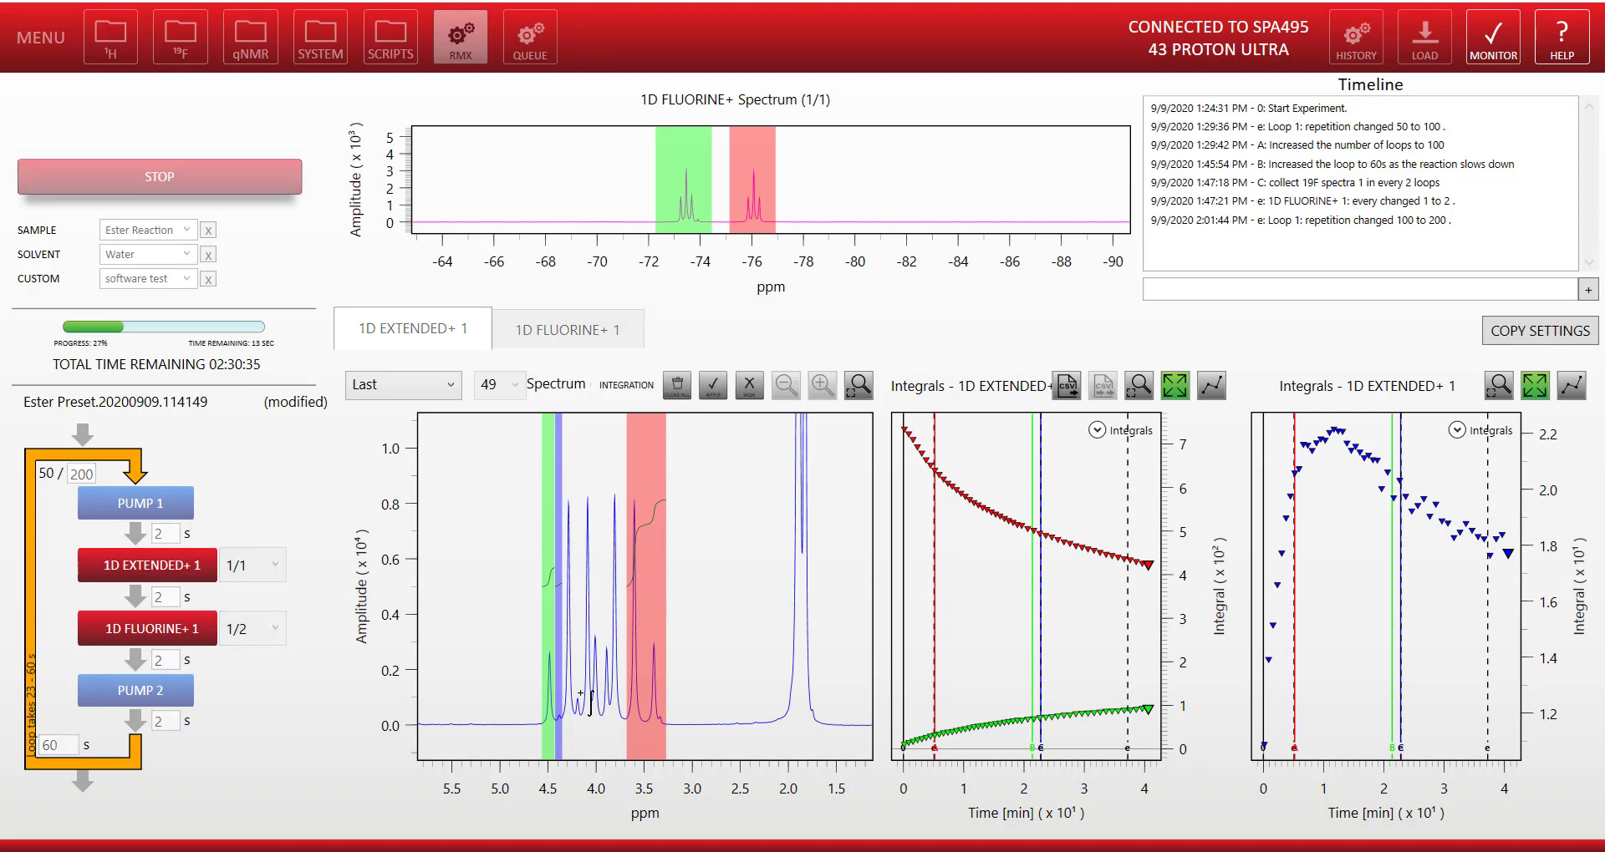
pyautogui.moveTo(574, 694); pyautogui.dragTo(583, 695)
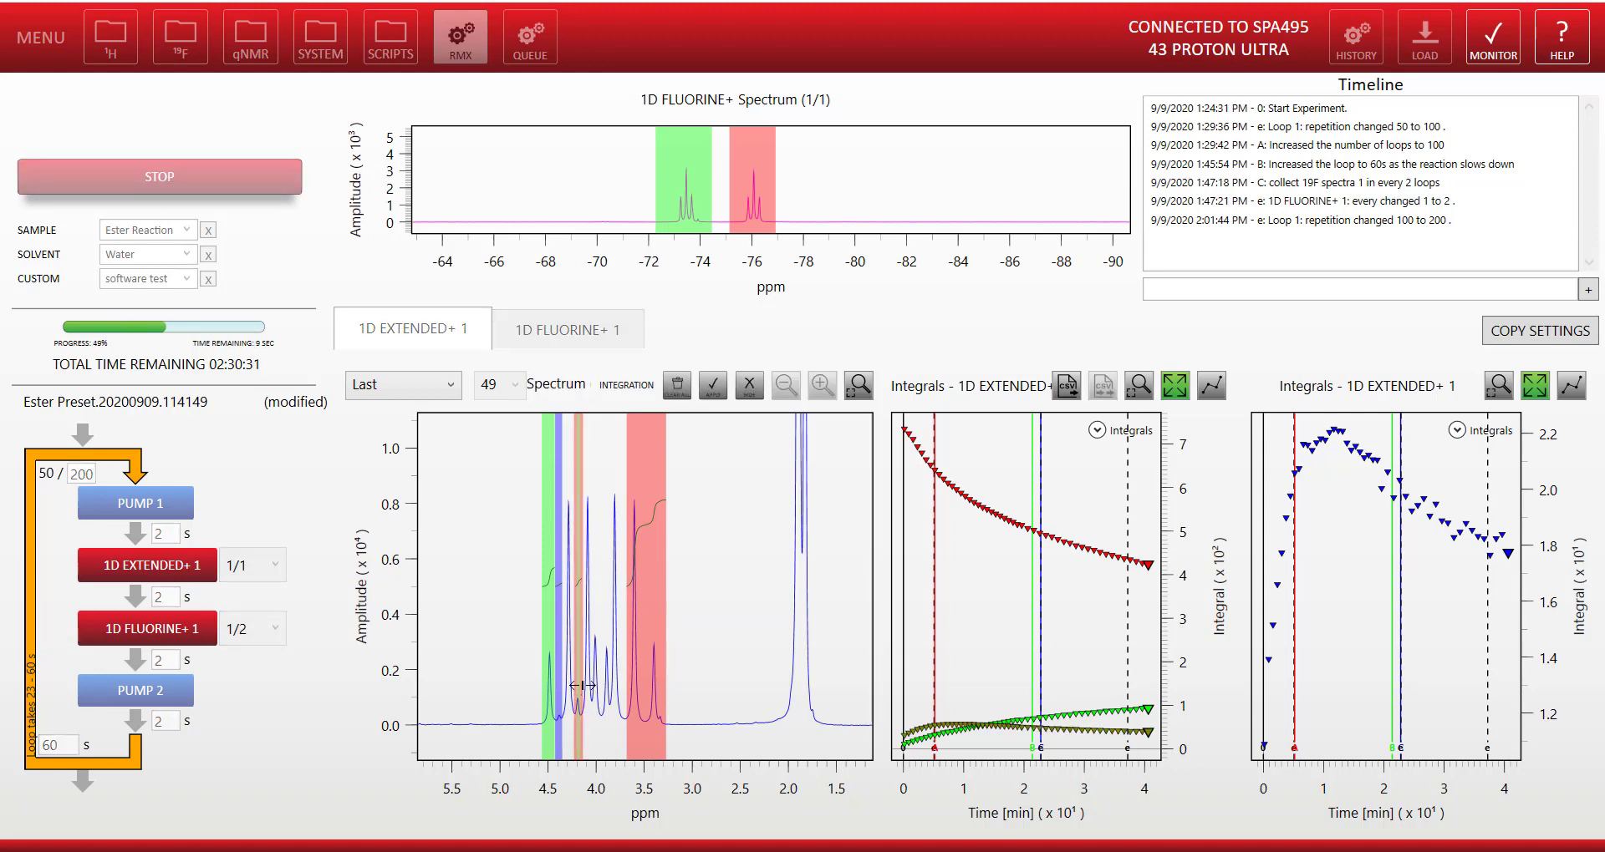
pyautogui.rightClick(579, 541)
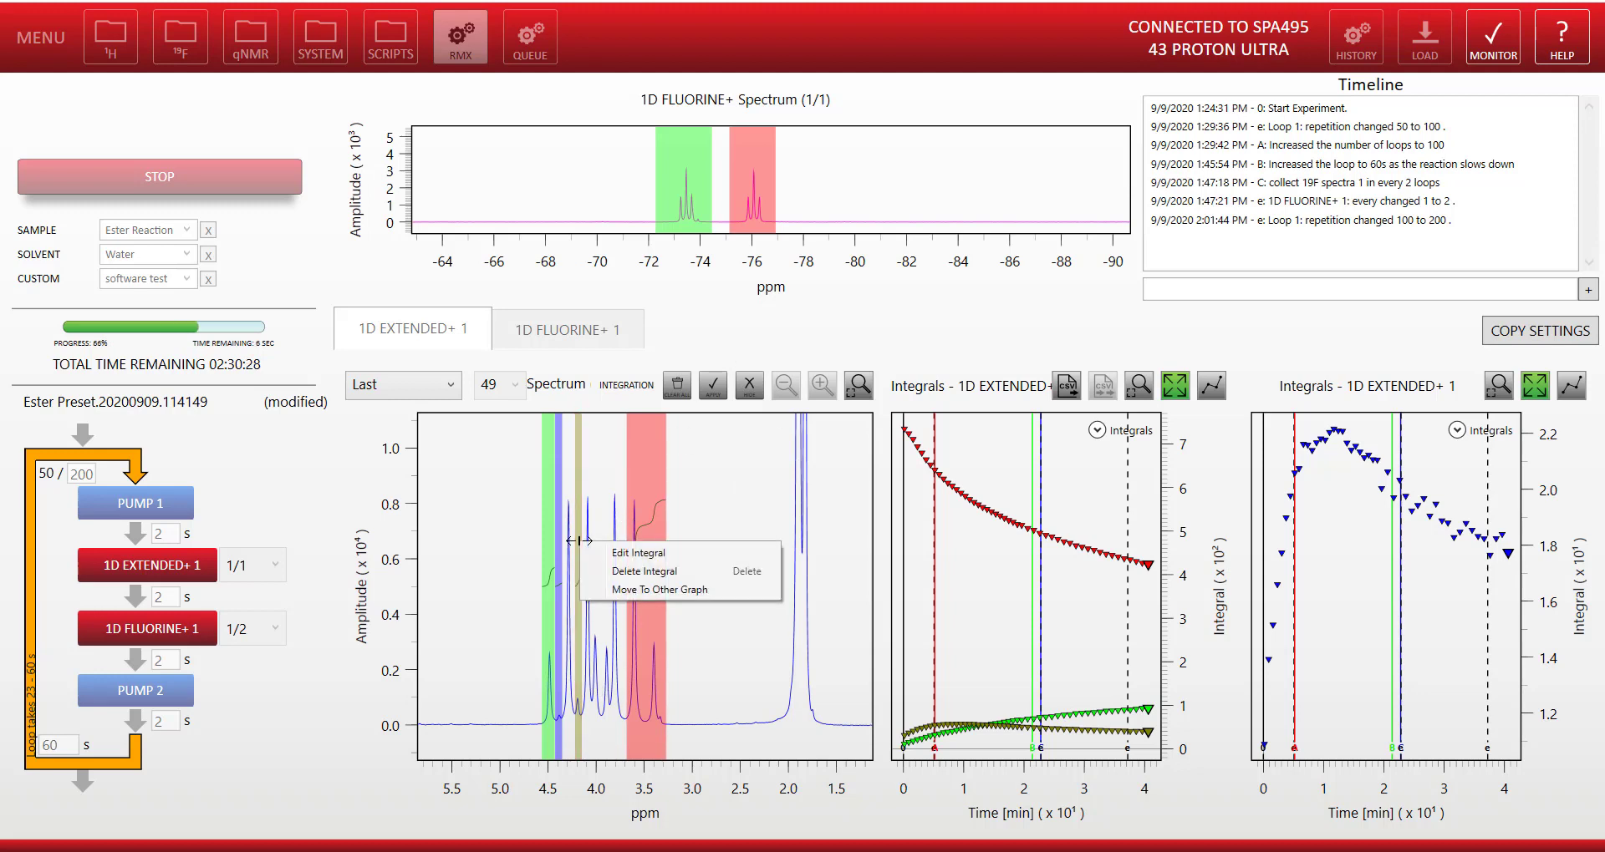
pyautogui.click(633, 590)
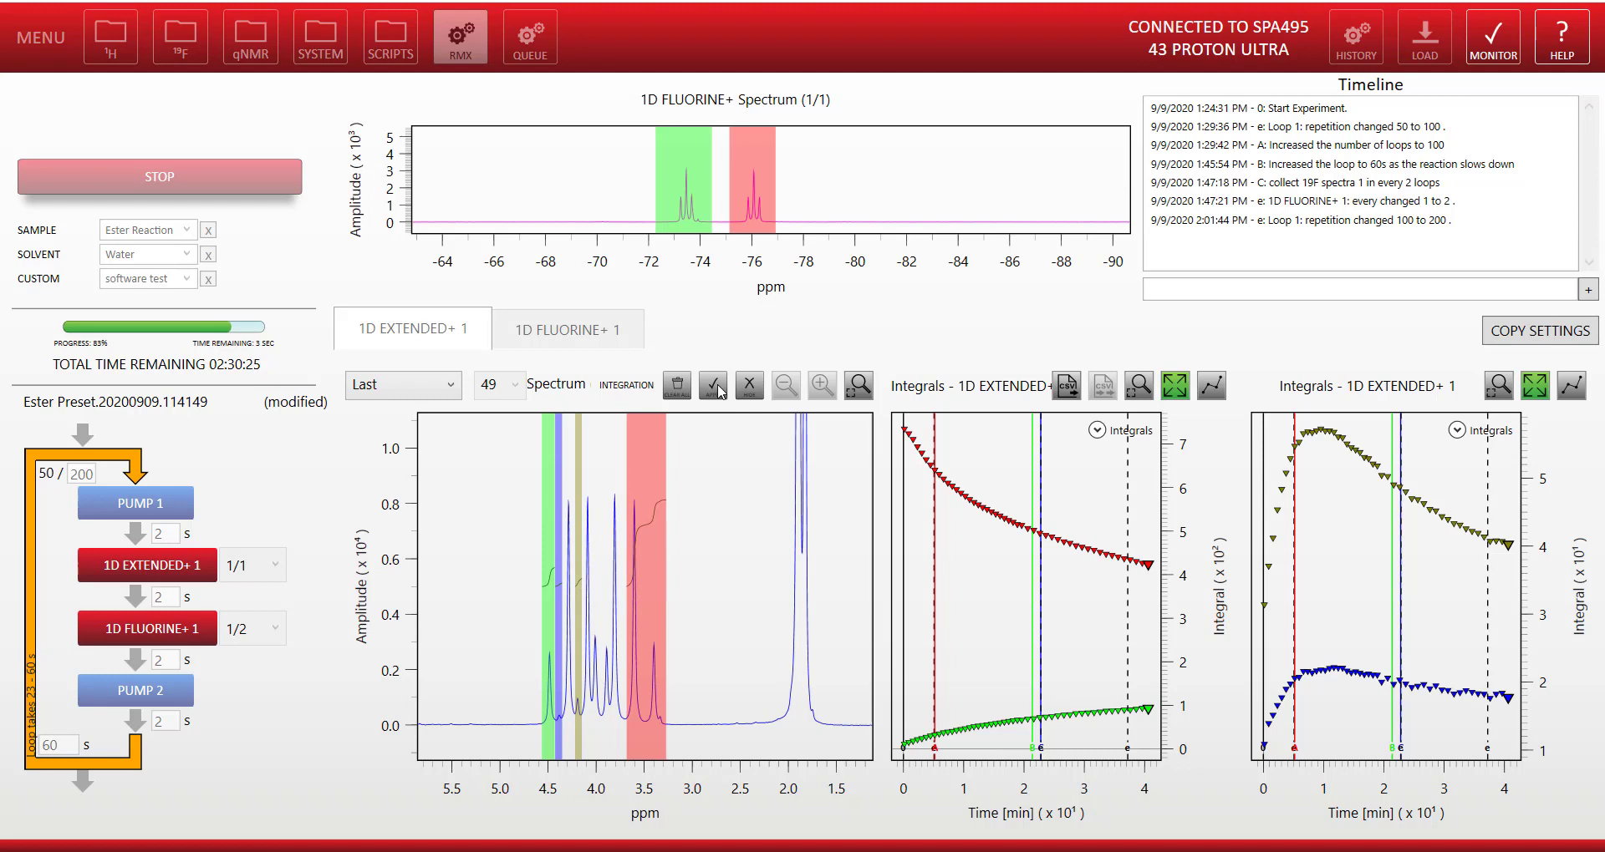
pyautogui.click(715, 386)
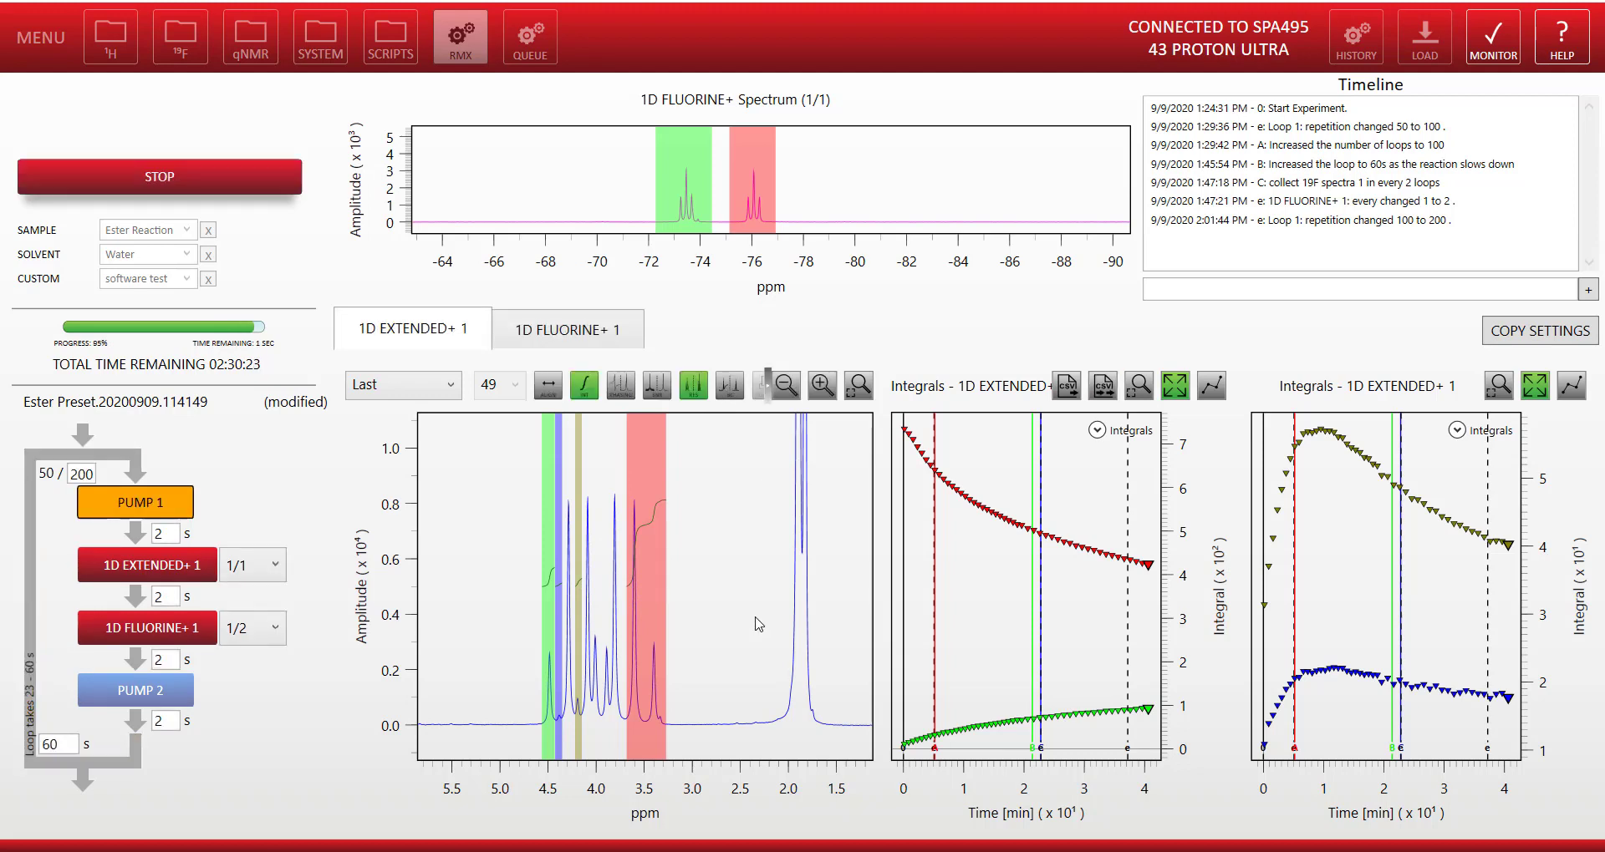
# Step: Open the 1D FLUORINE+ 1 spectra with display mode set to Last
pyautogui.click(574, 334)
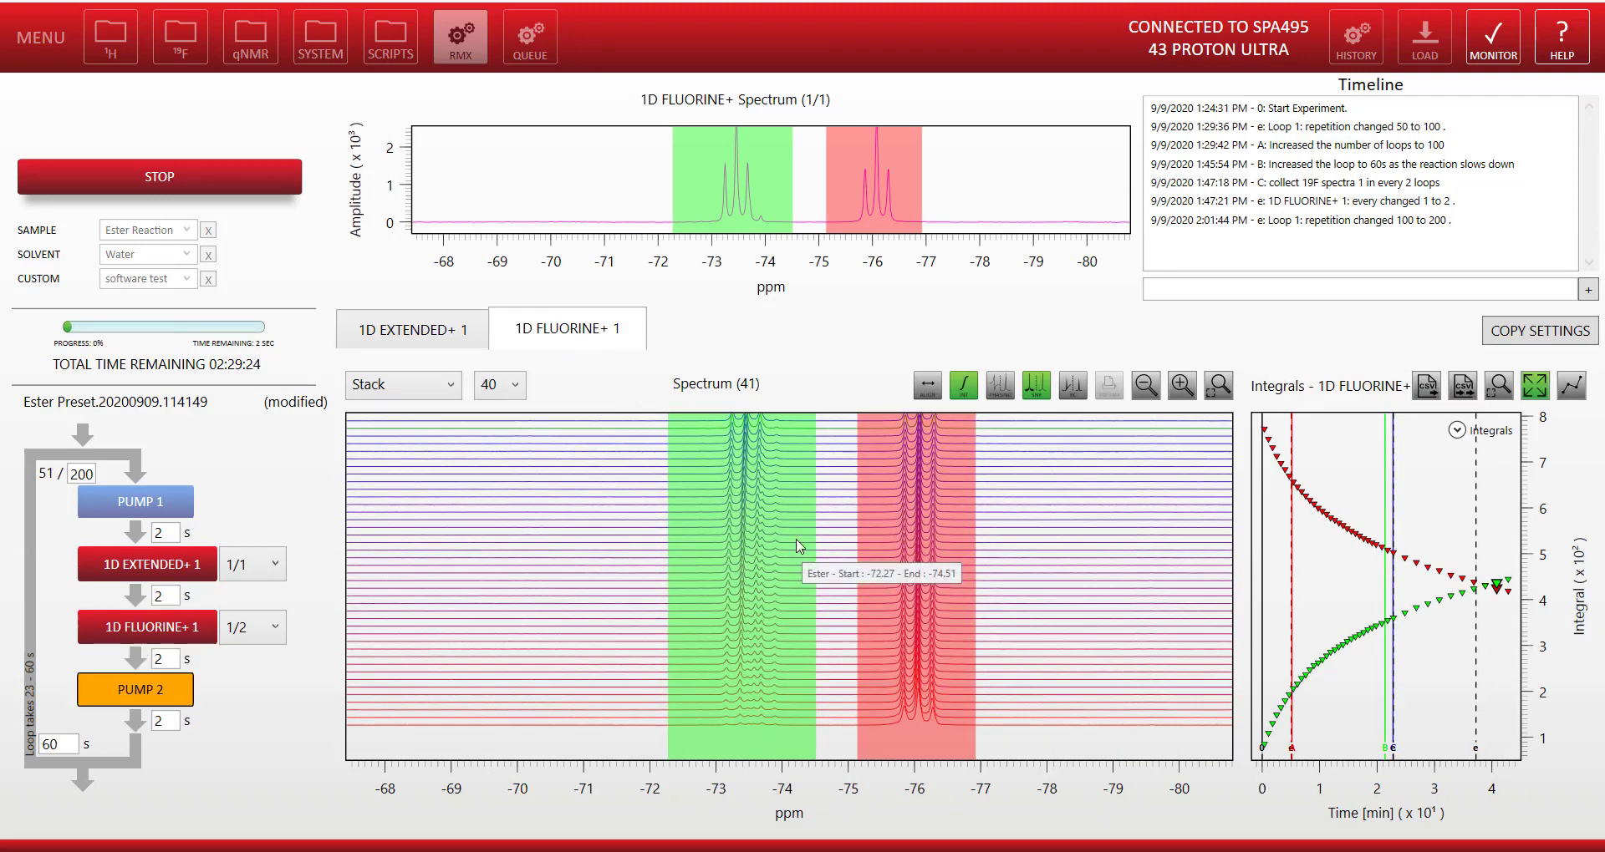
pyautogui.click(450, 386)
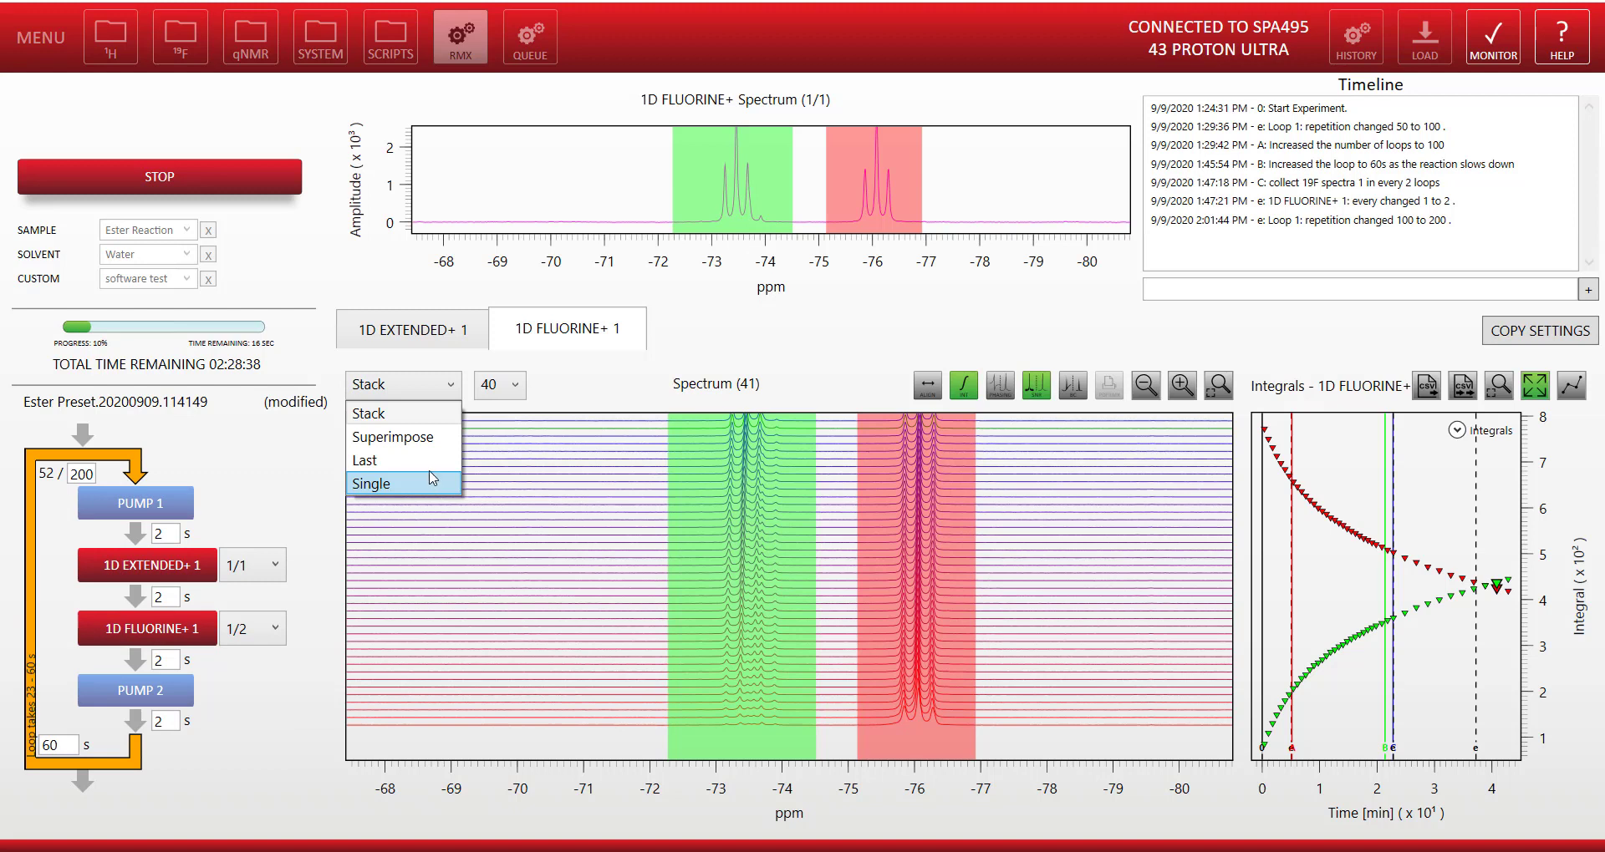
pyautogui.click(432, 461)
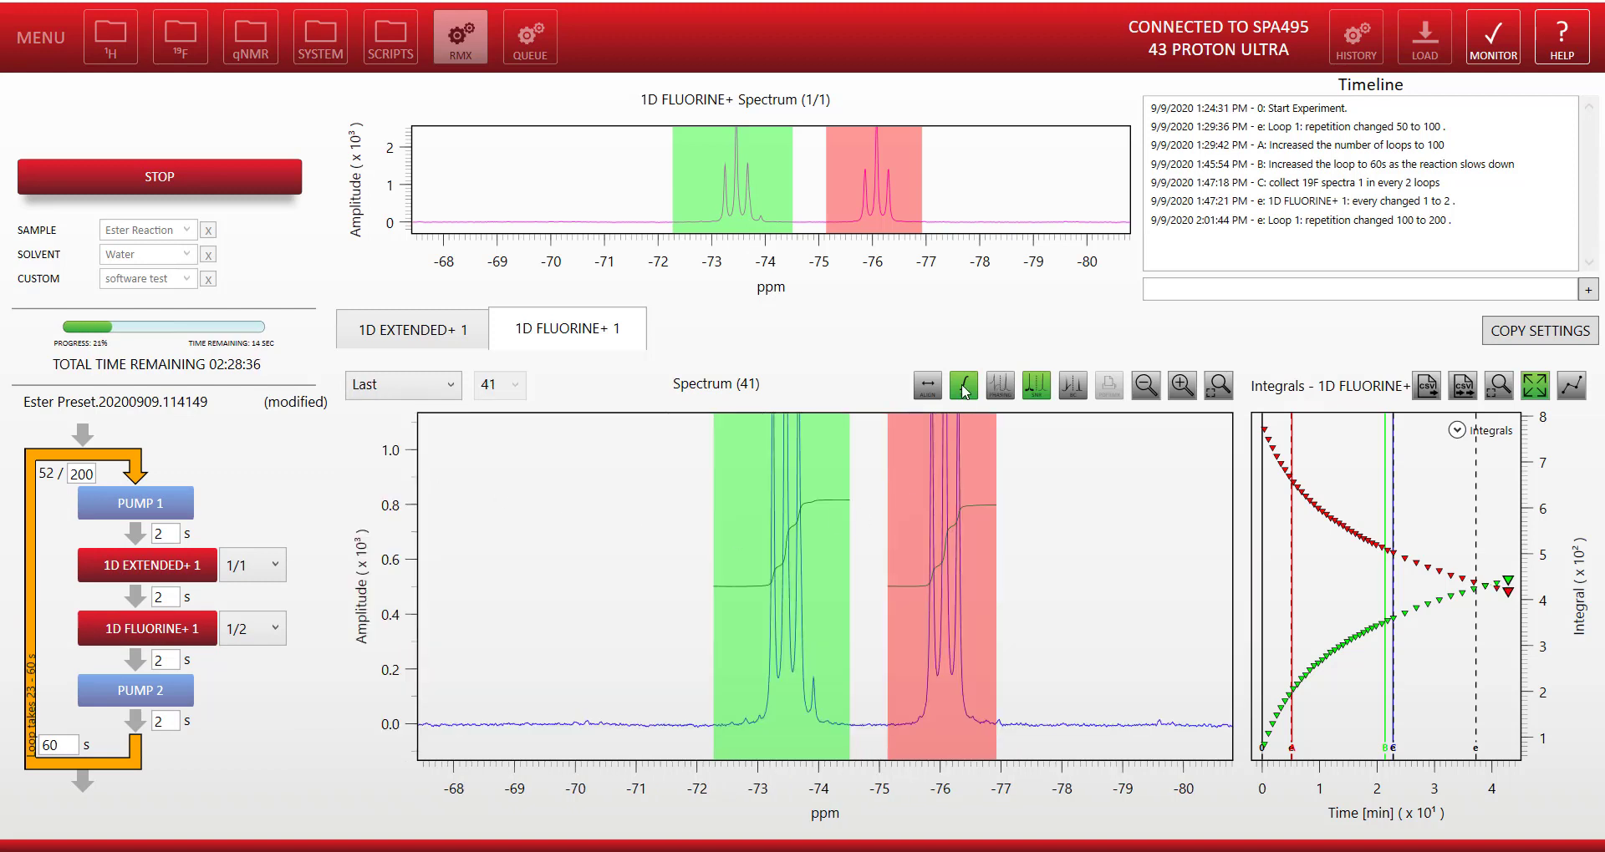
# Step: Narrow the fluorine ester region, move the new blue integral to its own graph, then reopen proton spectra
pyautogui.click(964, 385)
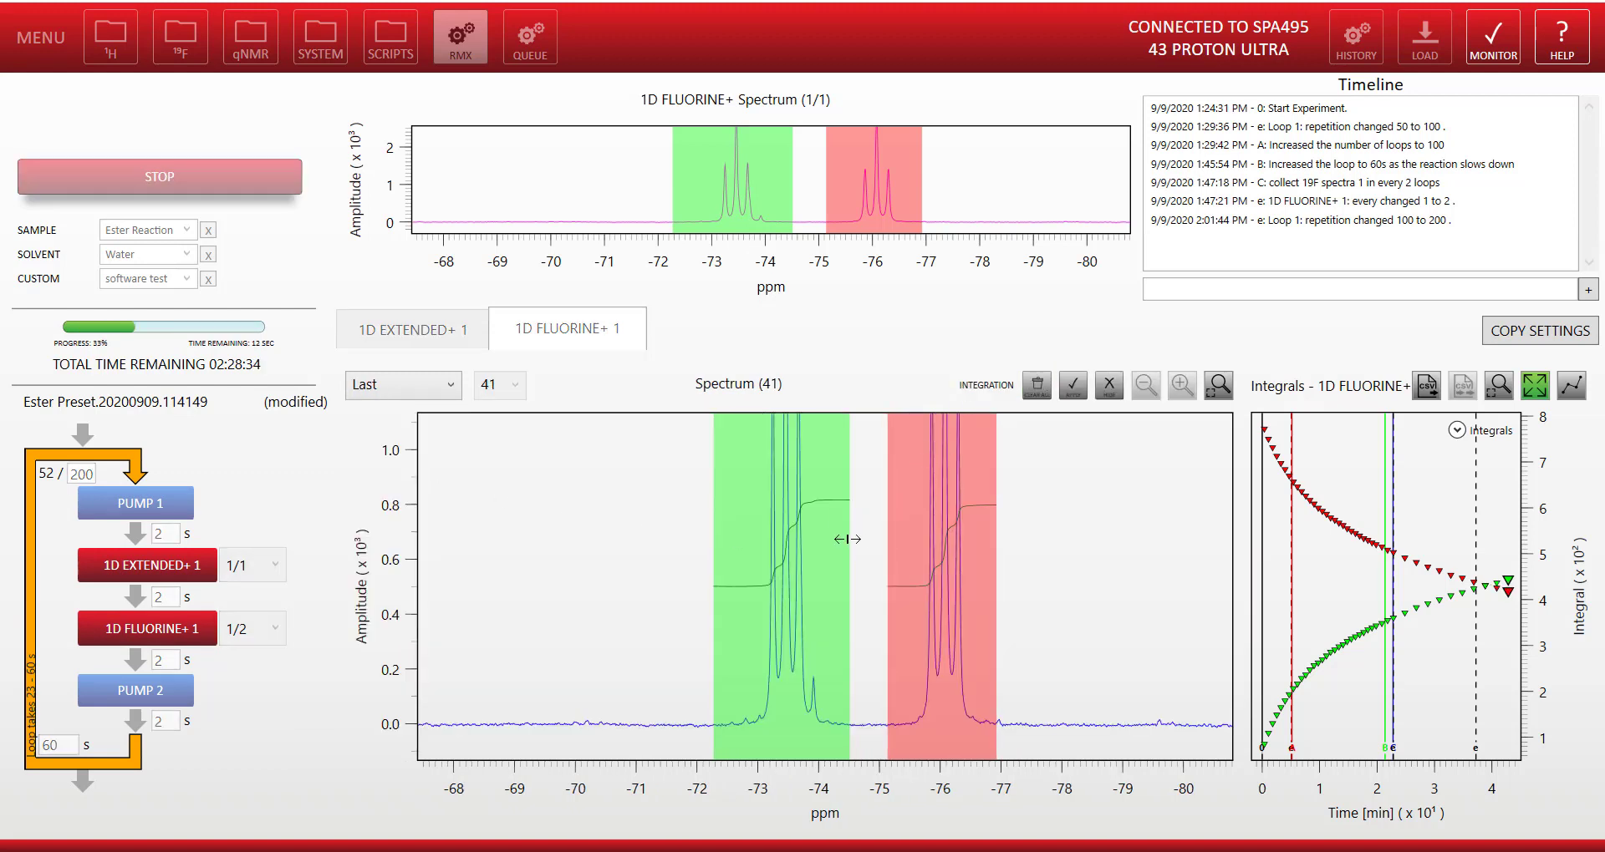
pyautogui.moveTo(846, 541); pyautogui.dragTo(808, 541)
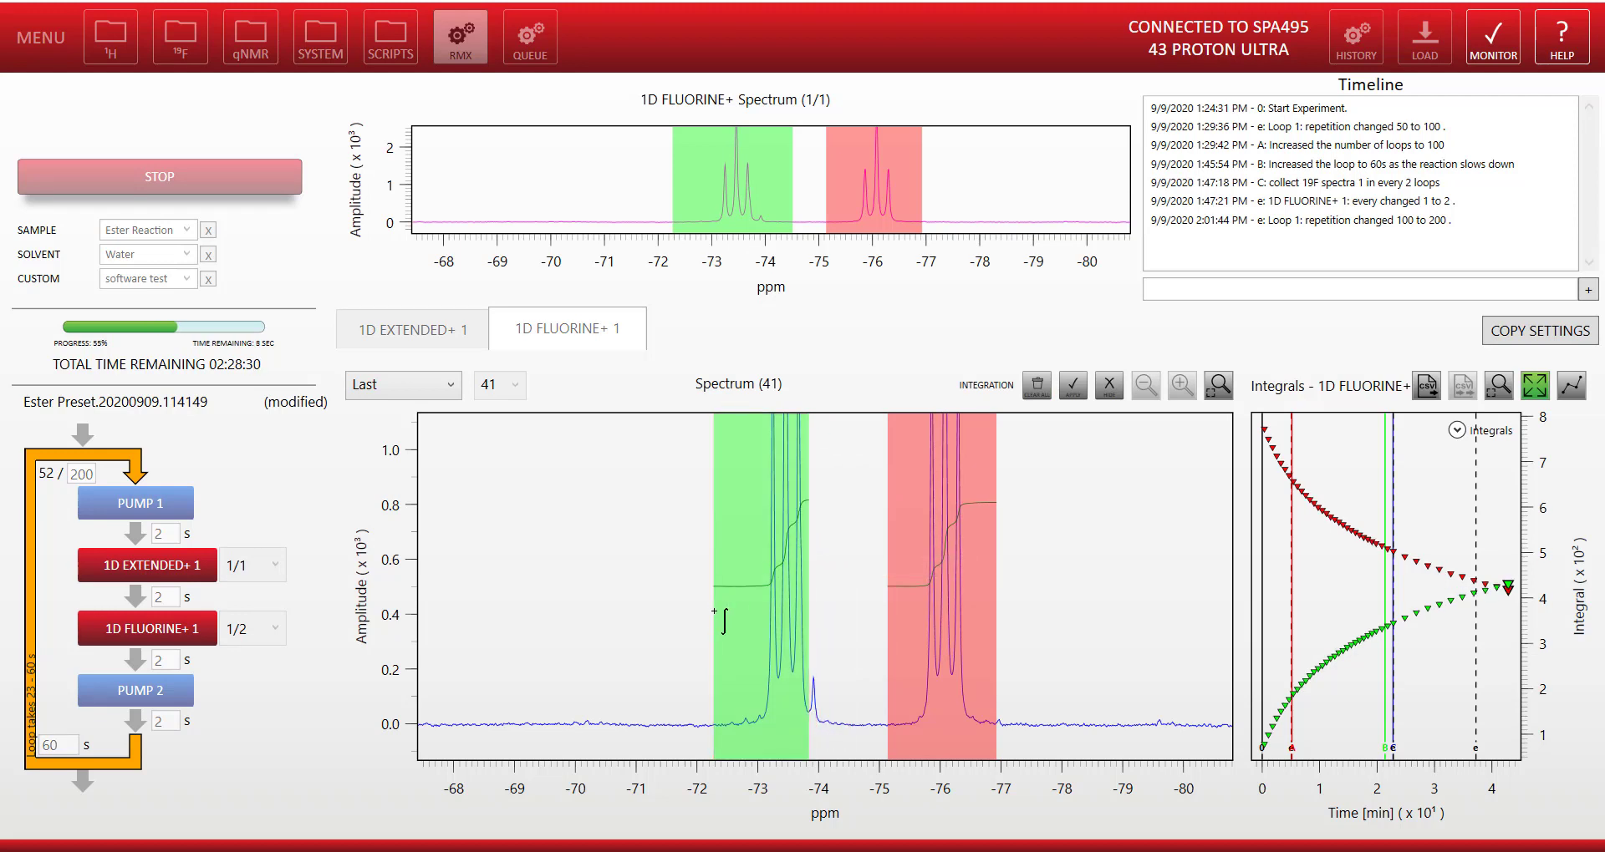
pyautogui.moveTo(715, 612); pyautogui.dragTo(808, 614)
pyautogui.rightClick(809, 605)
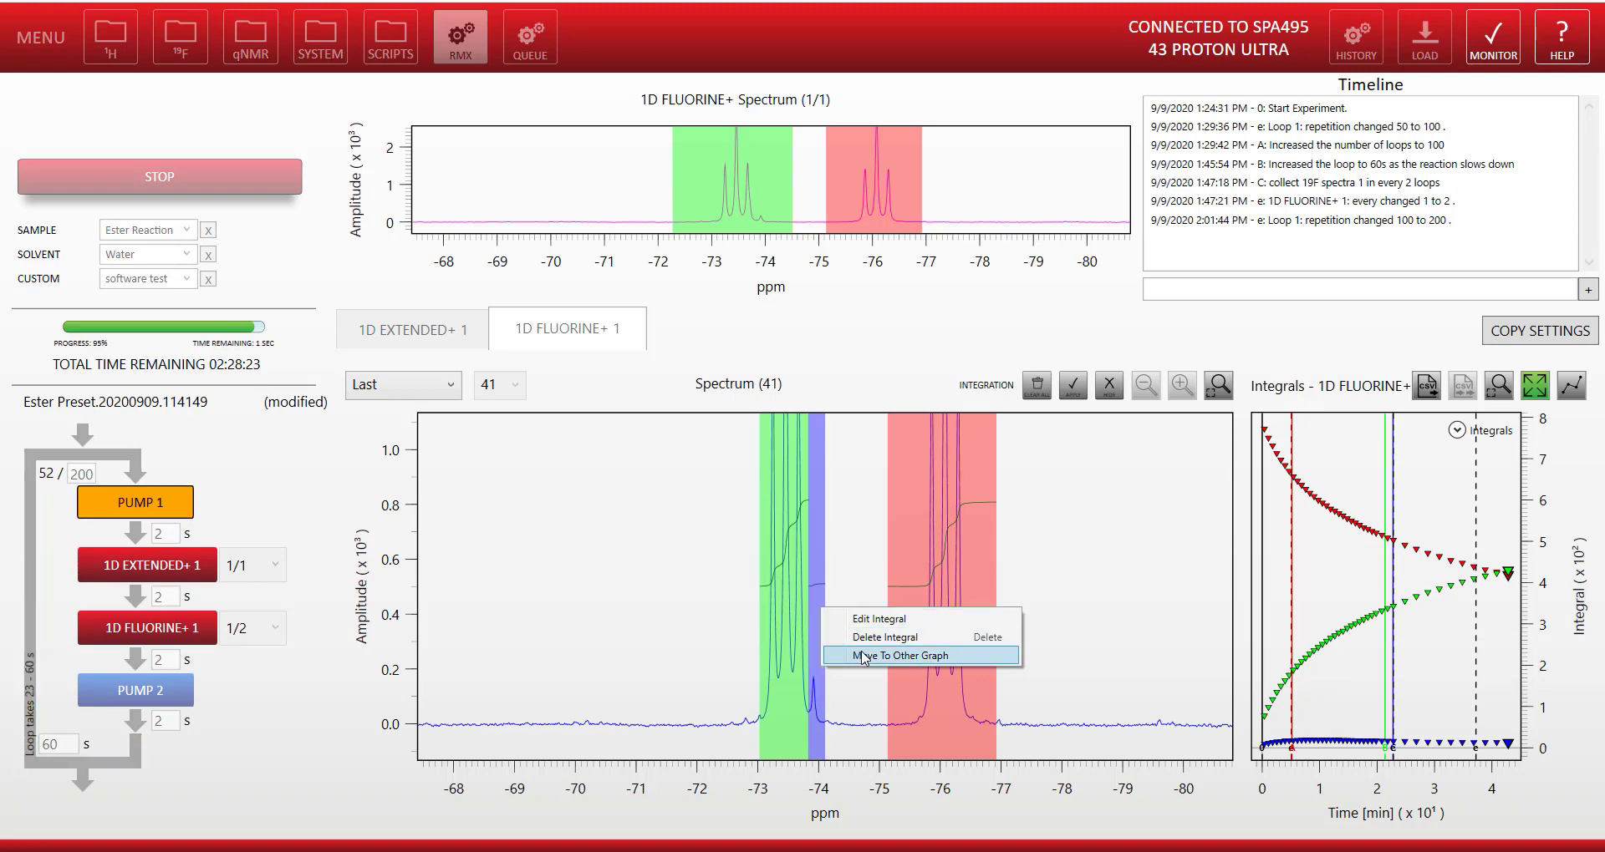
pyautogui.click(874, 655)
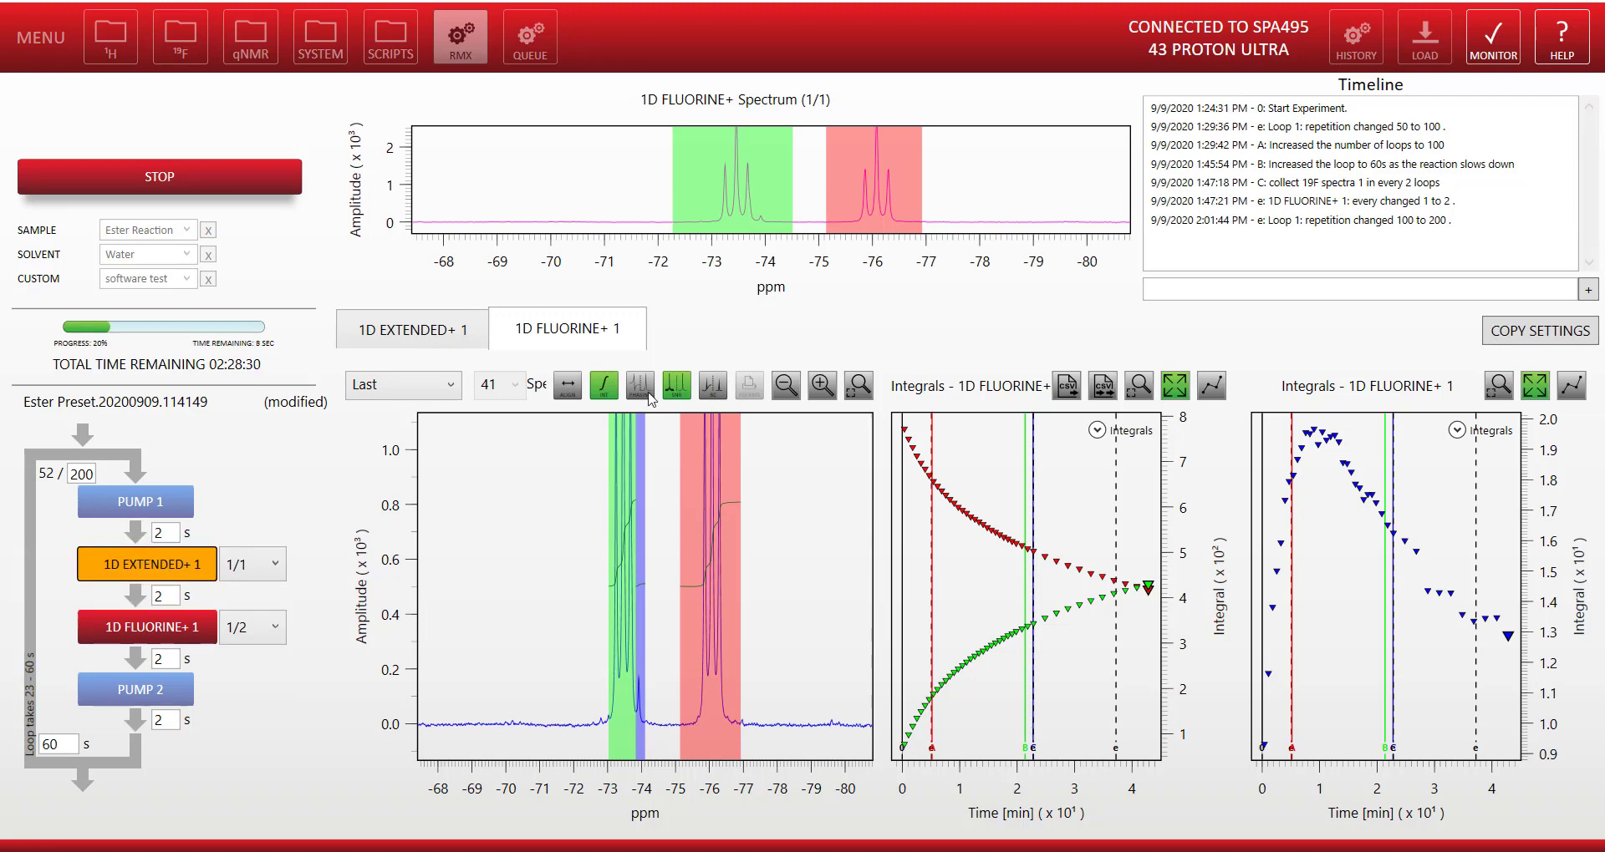
pyautogui.click(418, 332)
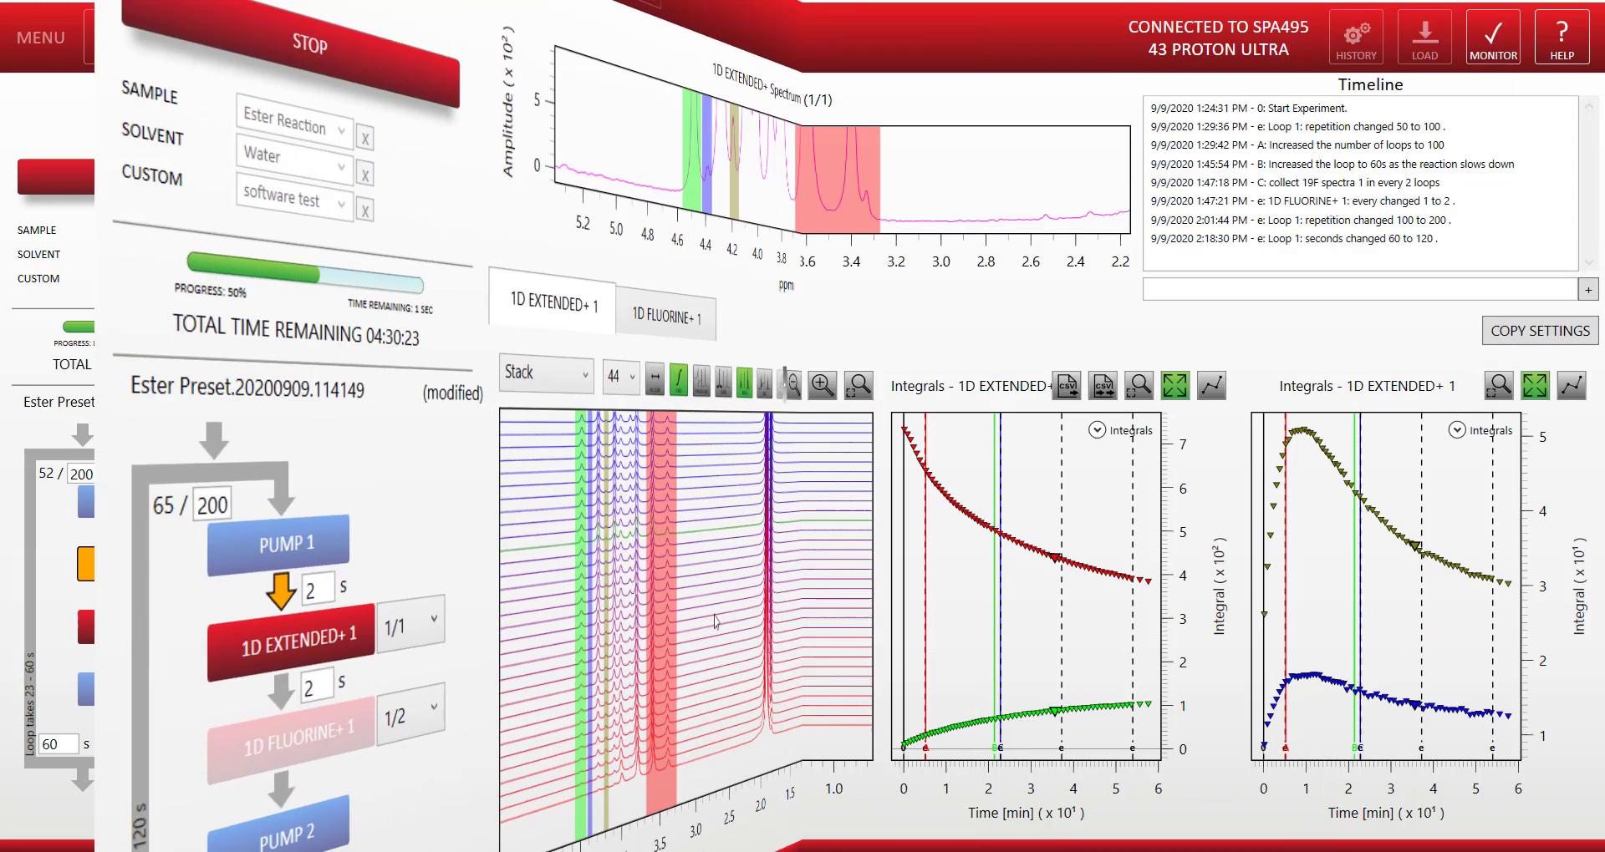
# Step: Enable Bias/Slope correction on integral I3
pyautogui.scroll(3, 456, 630)
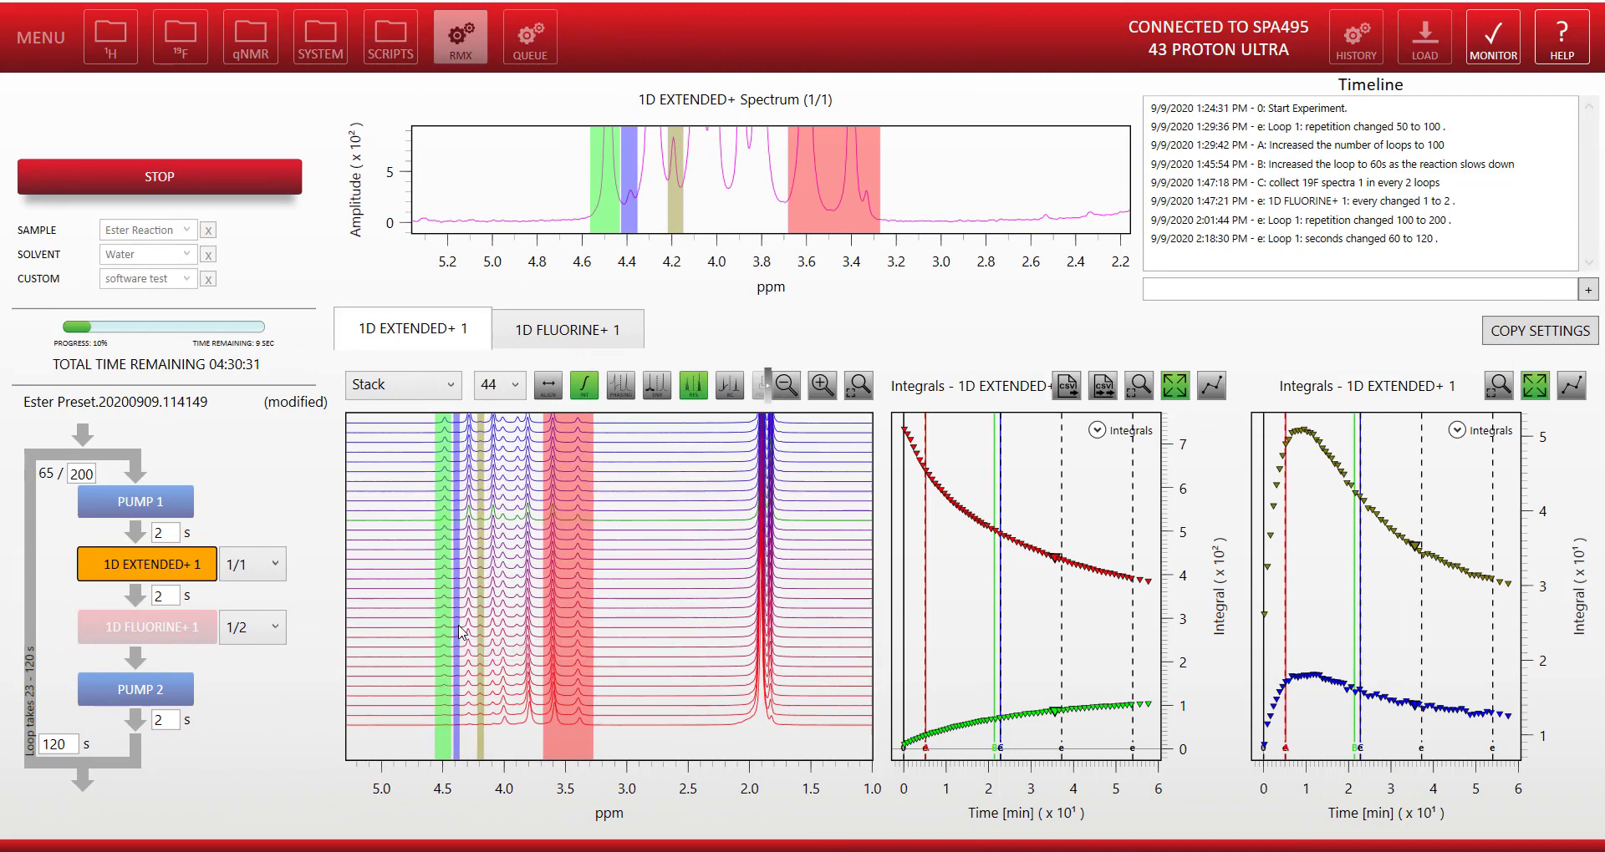
pyautogui.scroll(4, 464, 631)
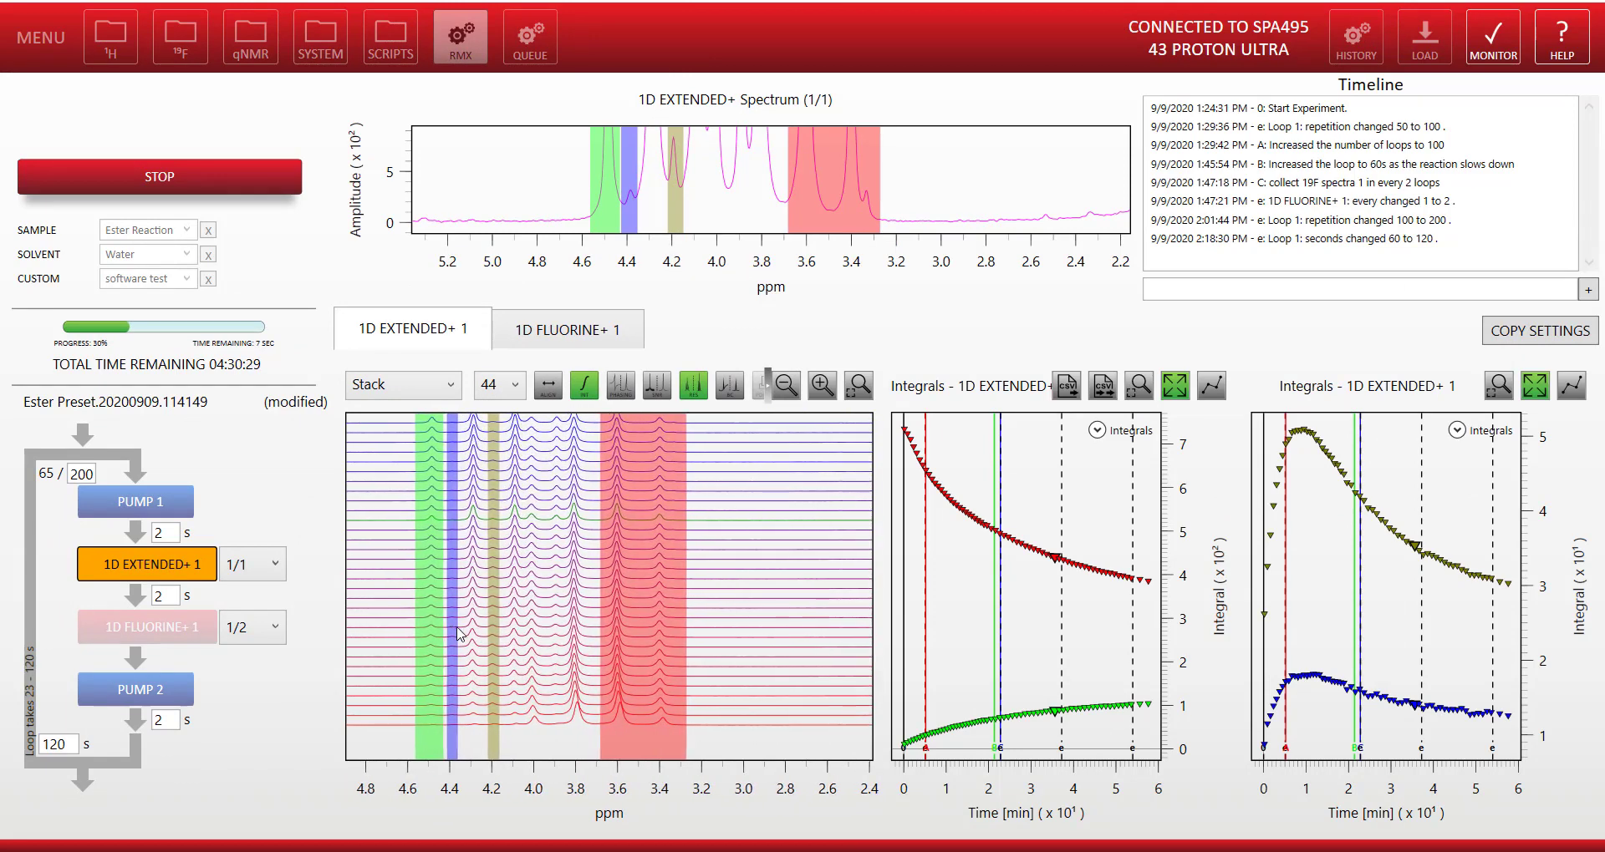
pyautogui.rightClick(505, 582)
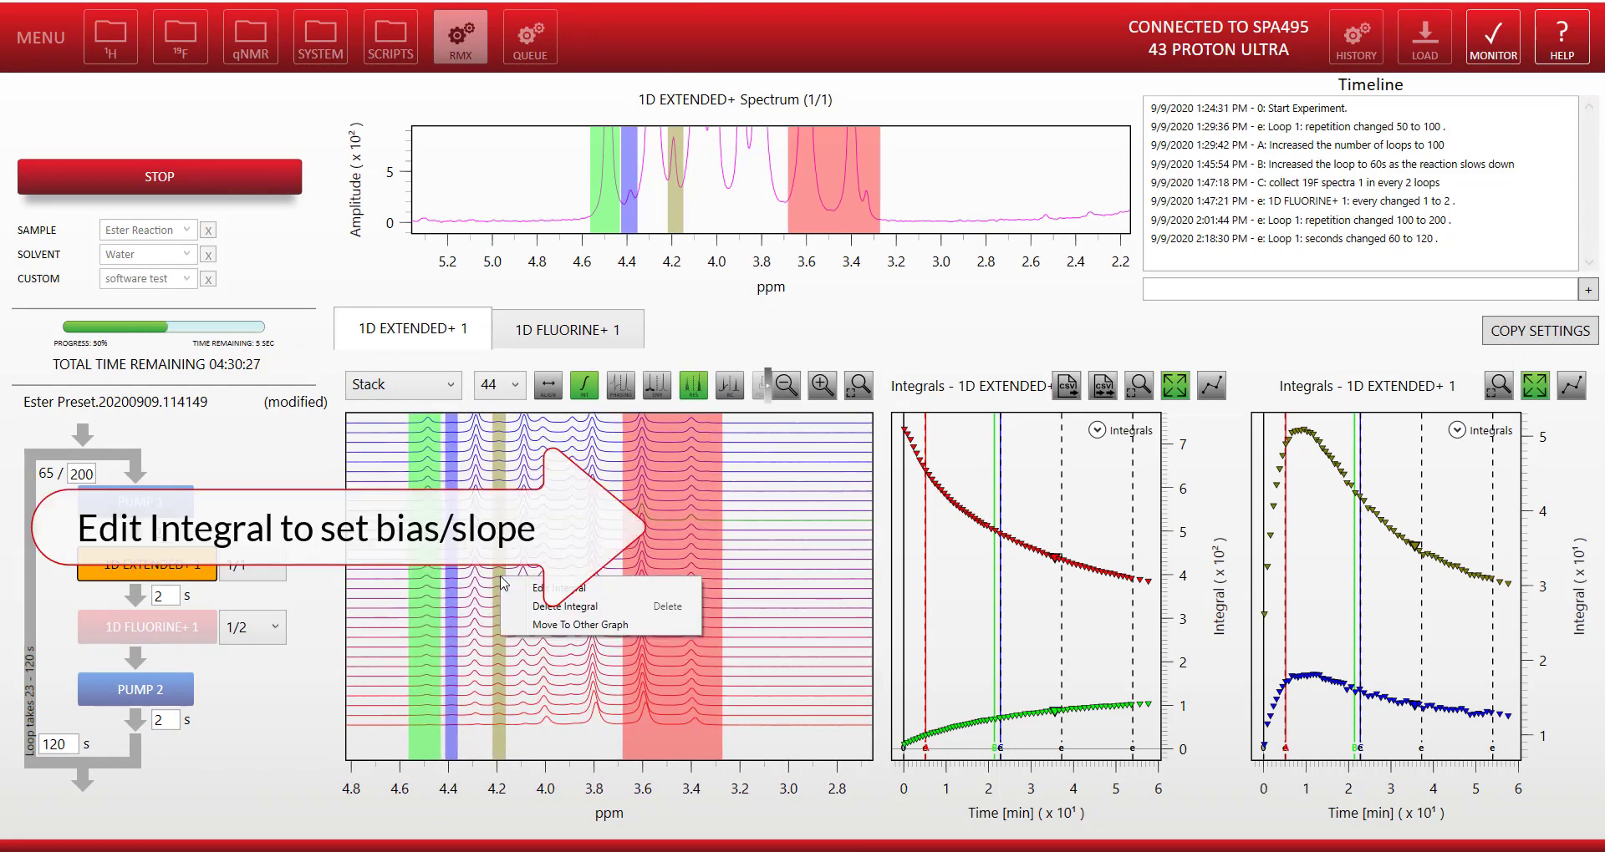
pyautogui.click(519, 592)
pyautogui.click(714, 566)
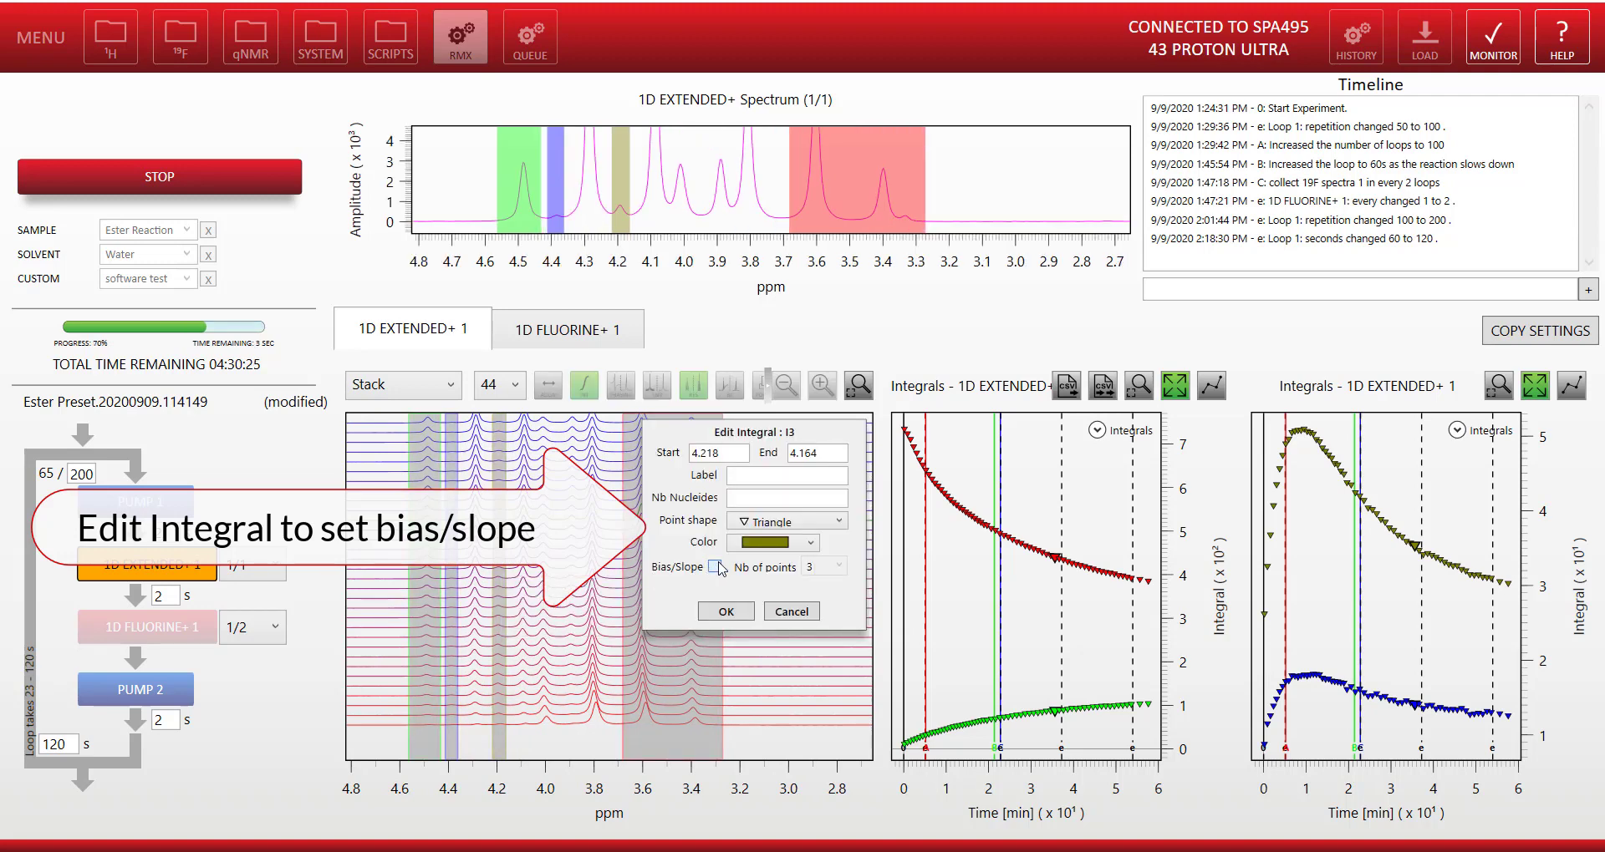
pyautogui.click(725, 612)
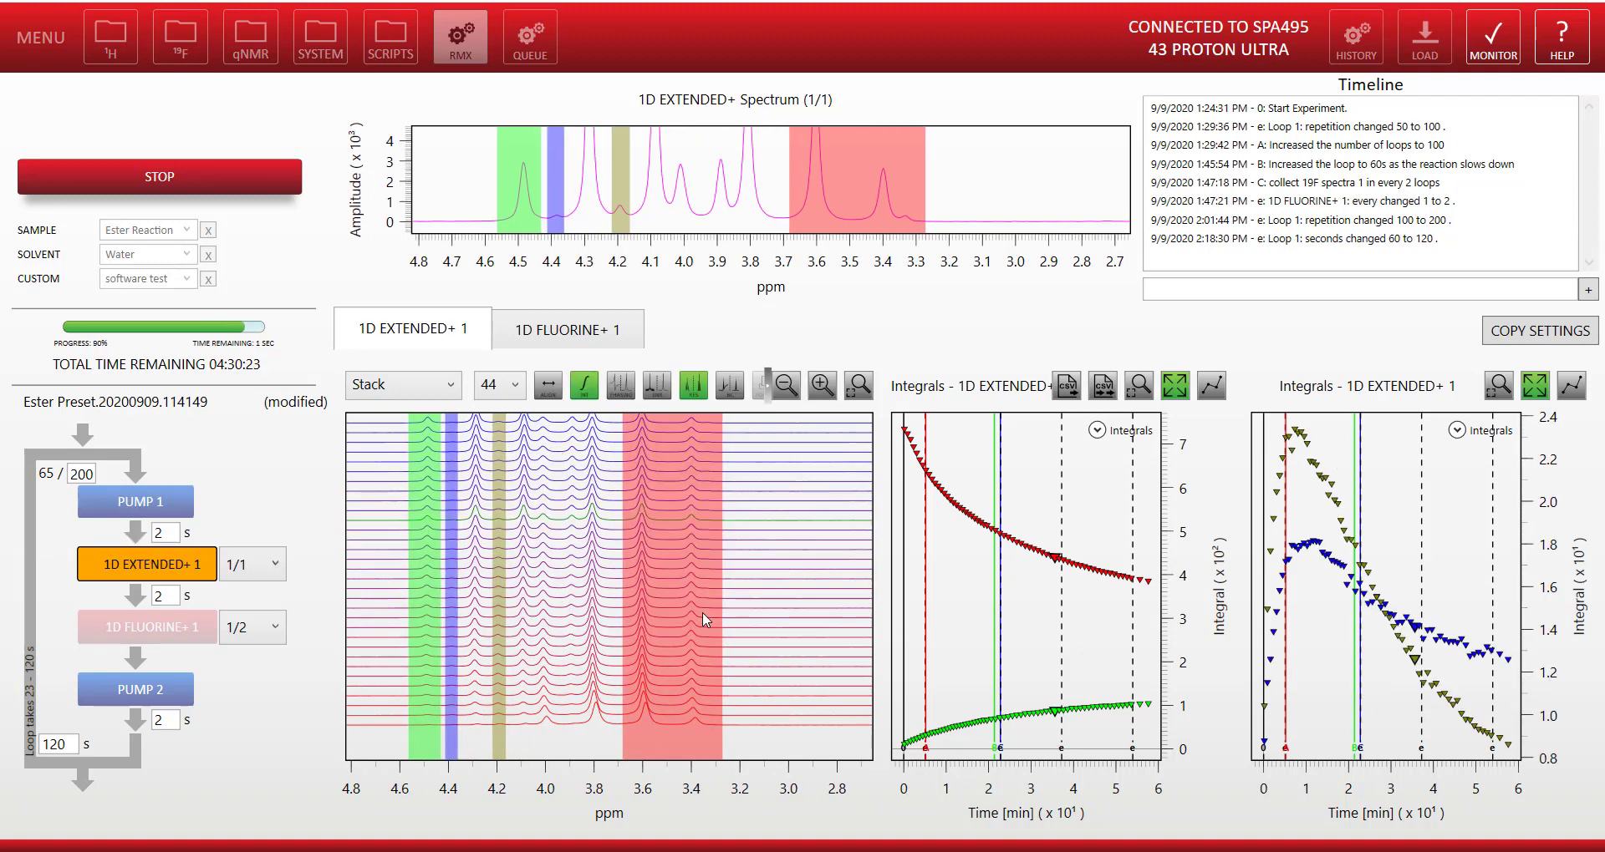
# Step: Enable Bias/Slope correction on integral I2 and show only the last spectrum
pyautogui.rightClick(455, 609)
pyautogui.click(481, 619)
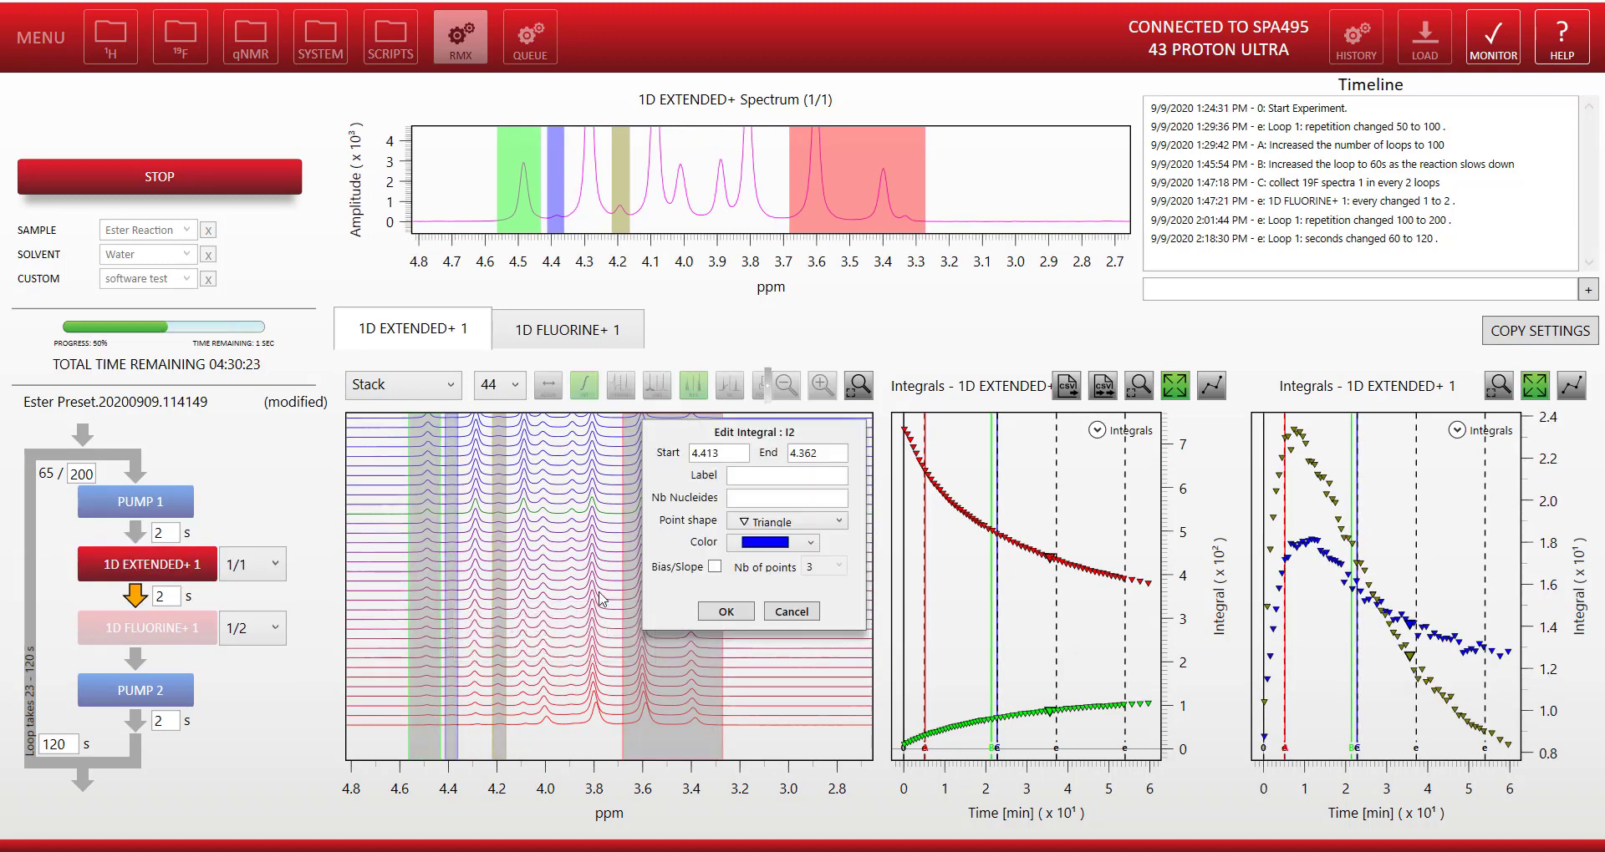
pyautogui.click(716, 567)
pyautogui.click(725, 612)
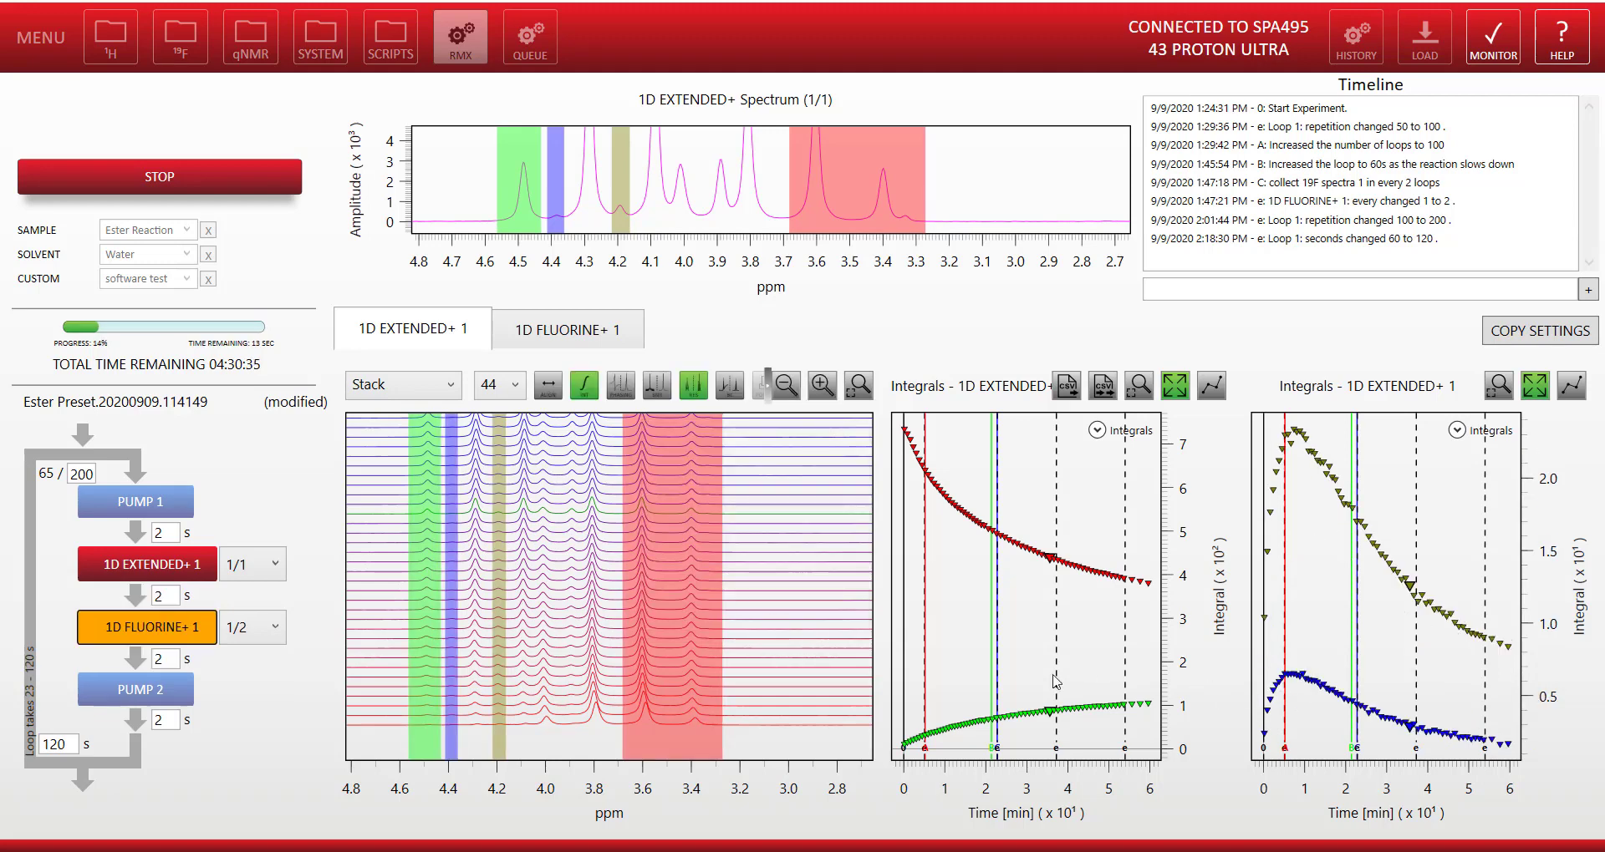
pyautogui.click(412, 385)
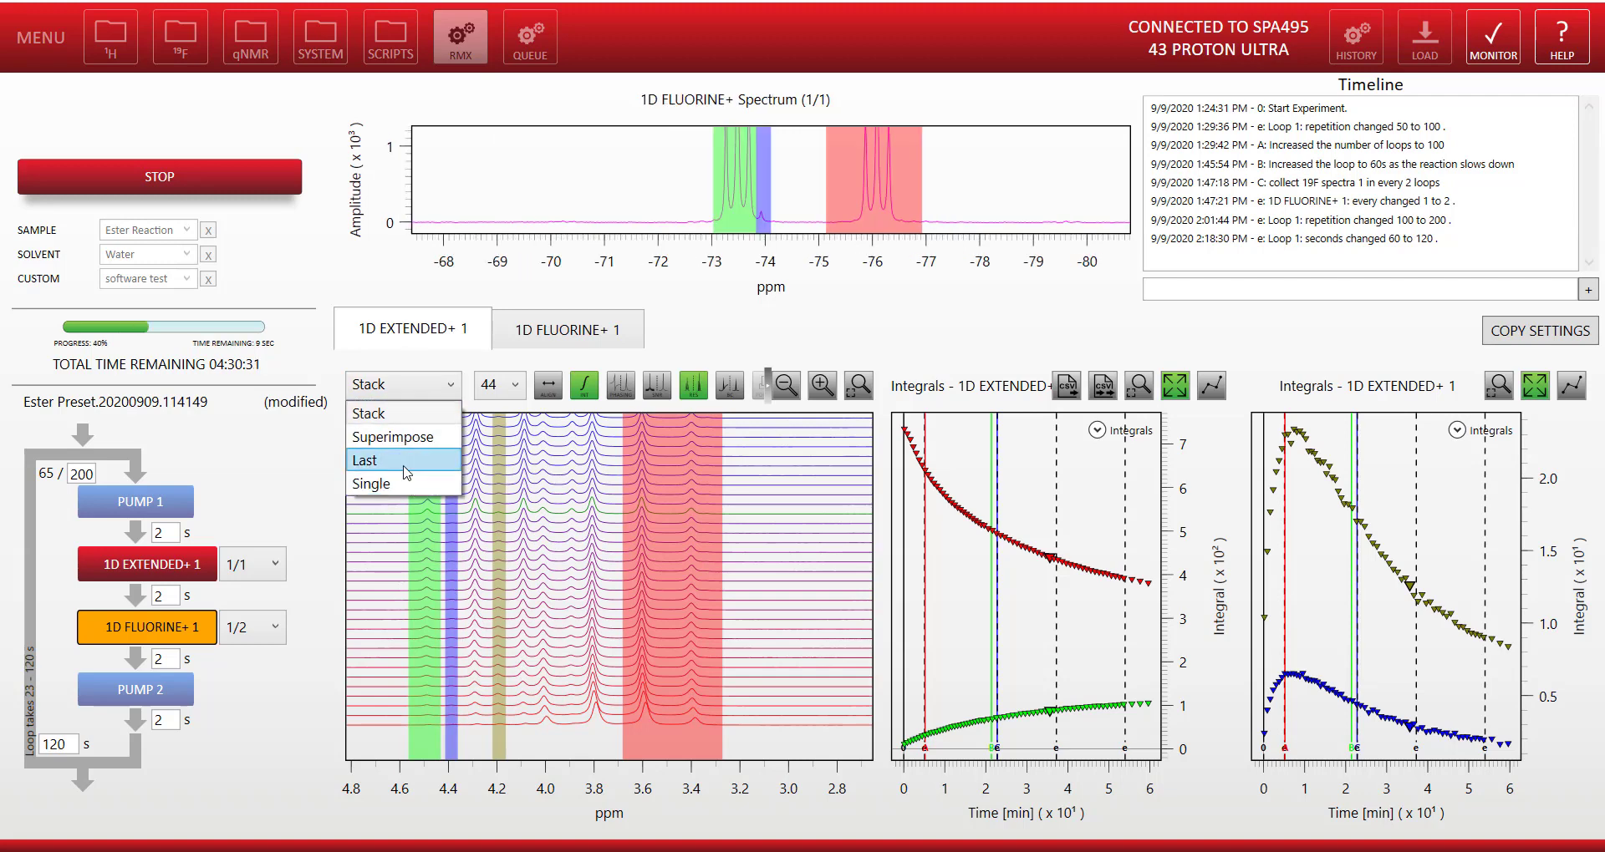
pyautogui.click(404, 461)
pyautogui.scroll(5, 545, 616)
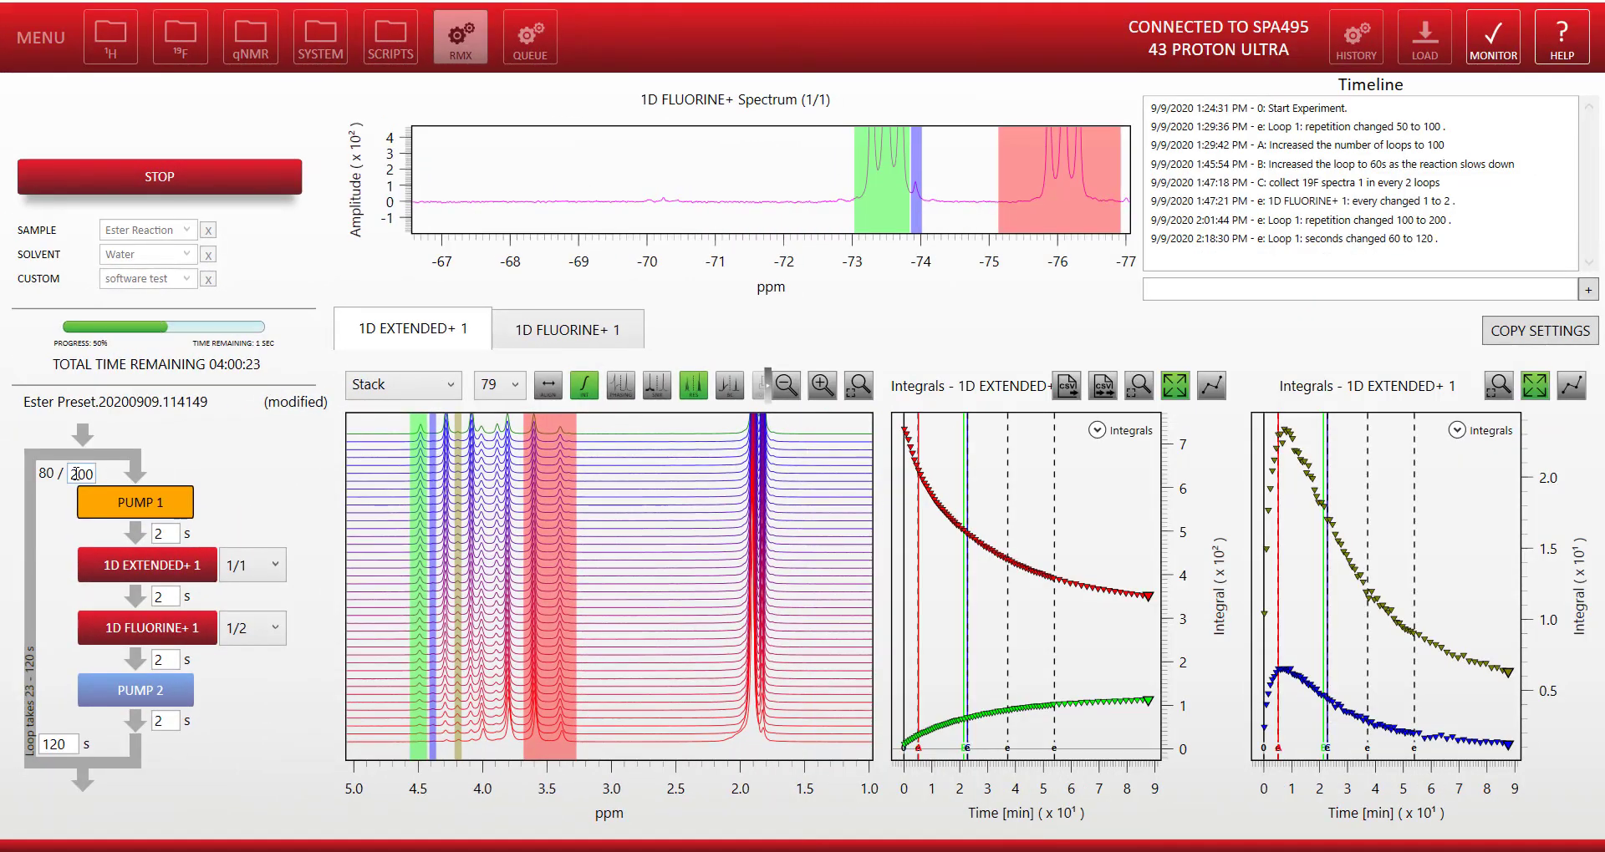
# Step: Reduce the loop count from 200 to 80
pyautogui.doubleClick(75, 474)
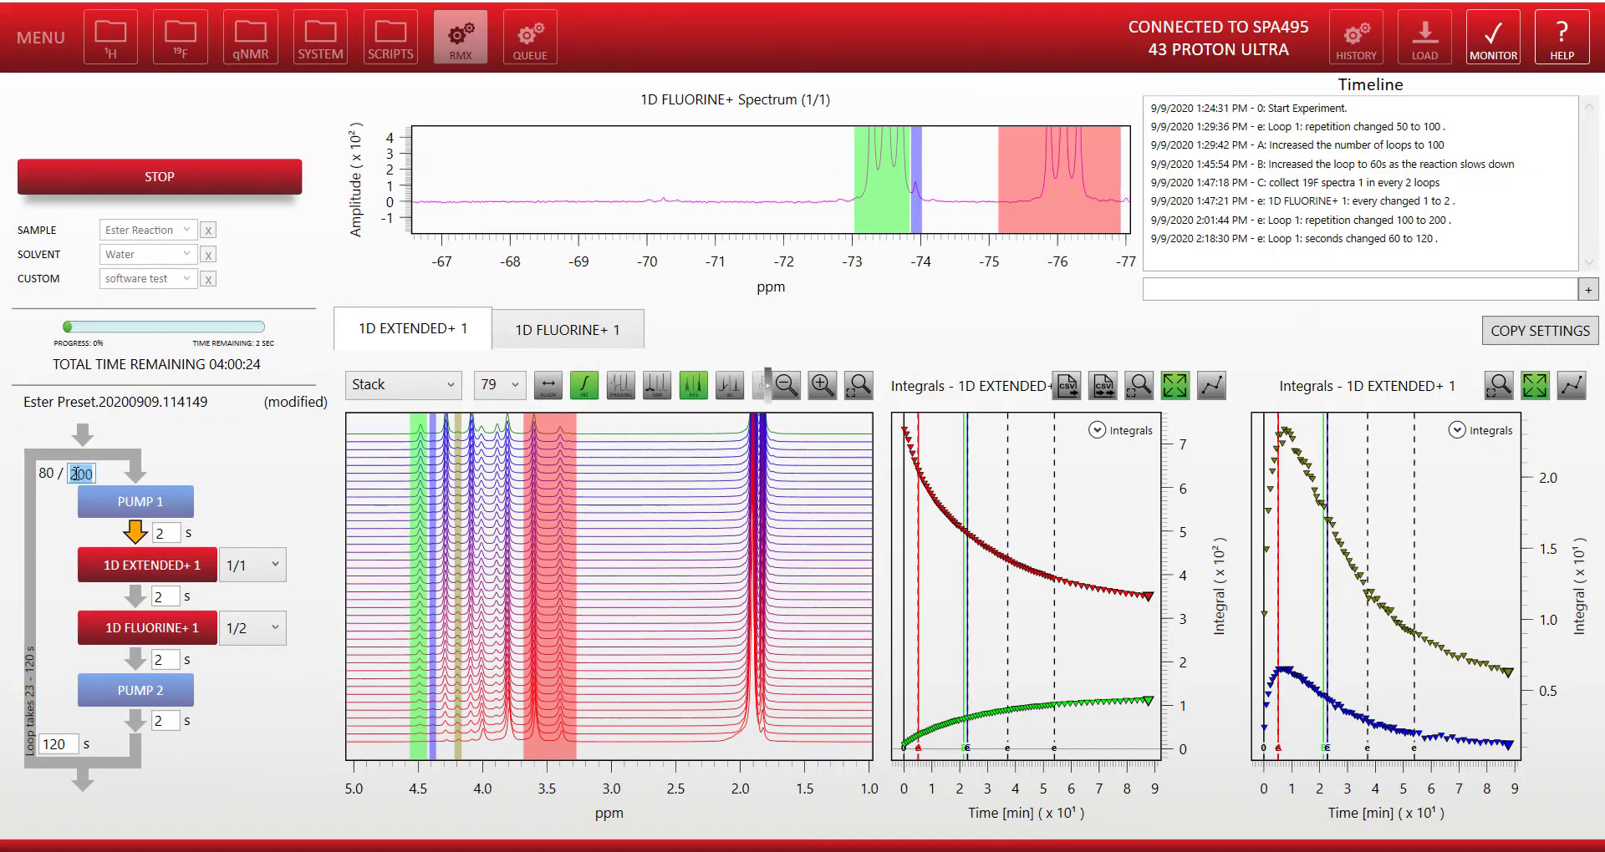
pyautogui.write('8')
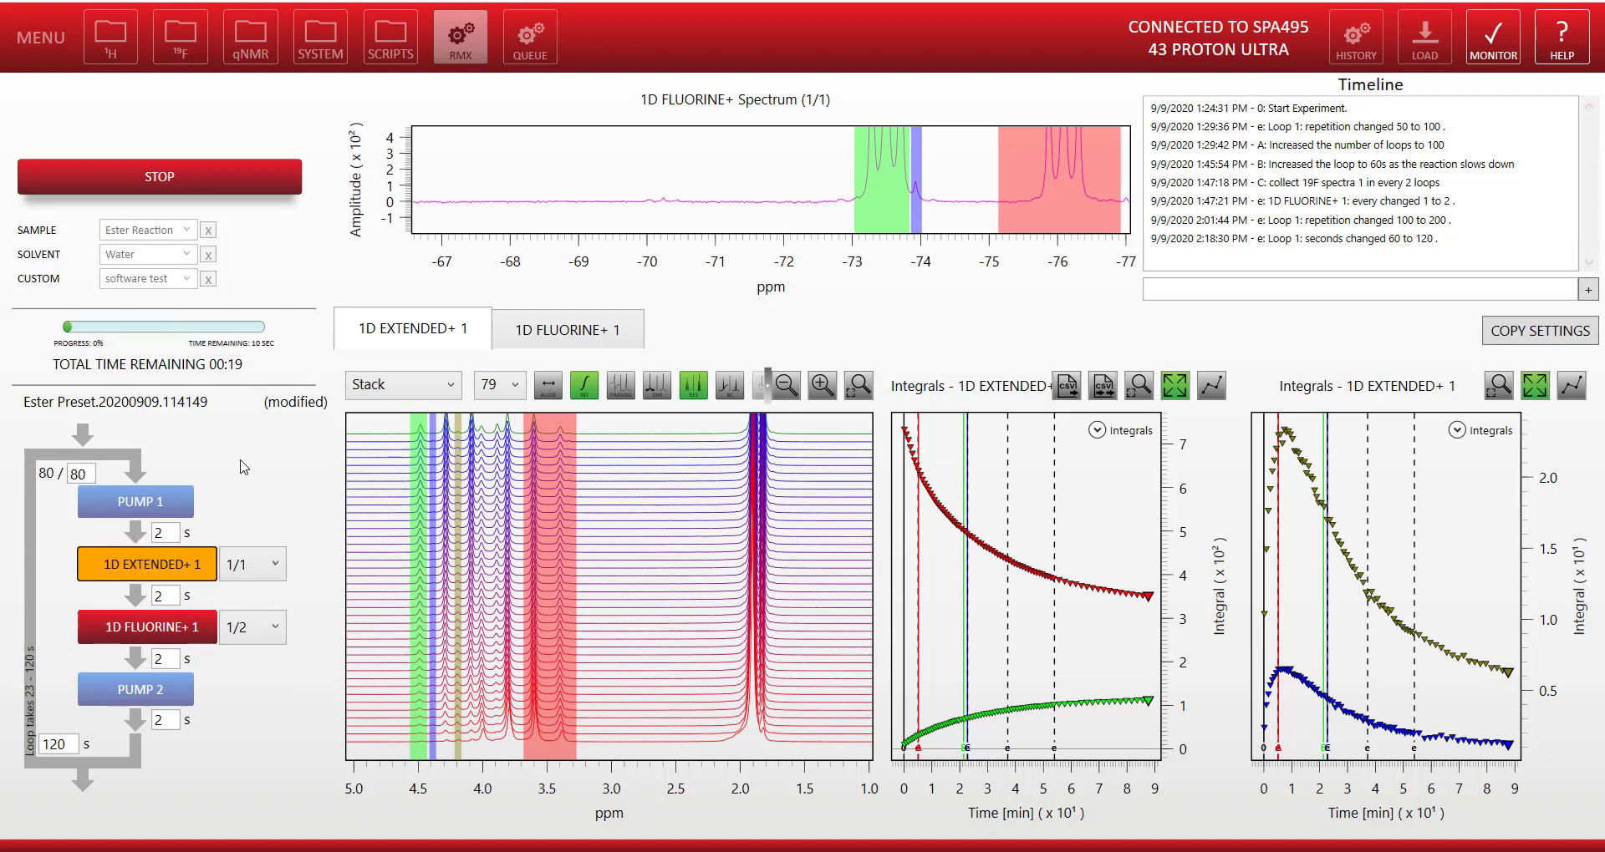
pyautogui.write('0')
pyautogui.press('Return')
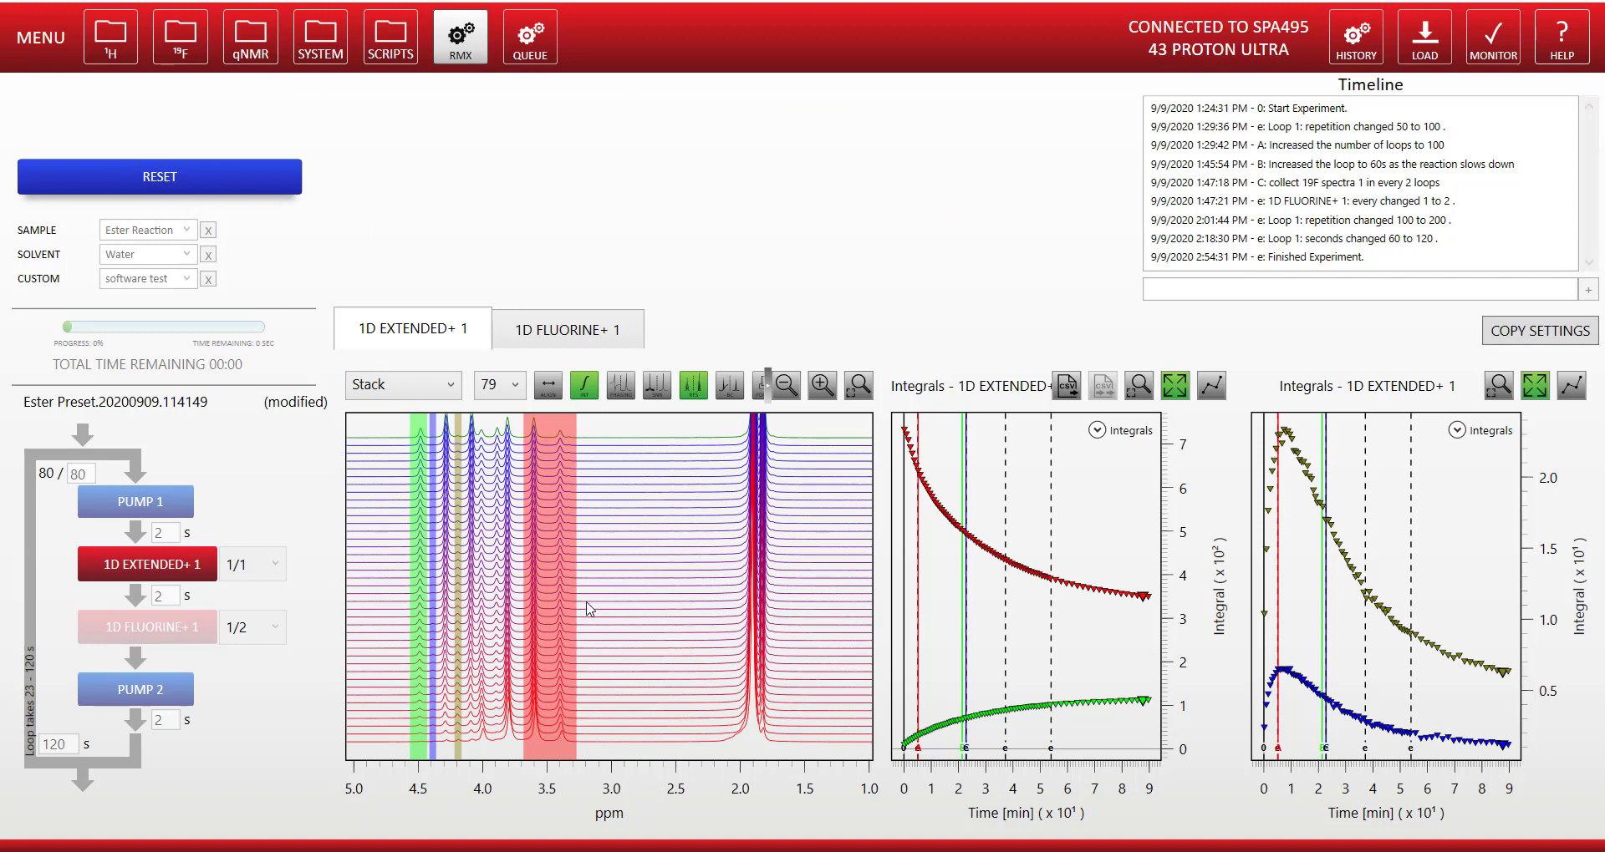
# Step: Zoom the stacked spectra and check the fluorine spectra and integral plots
pyautogui.scroll(2, 511, 628)
pyautogui.scroll(-1, 584, 630)
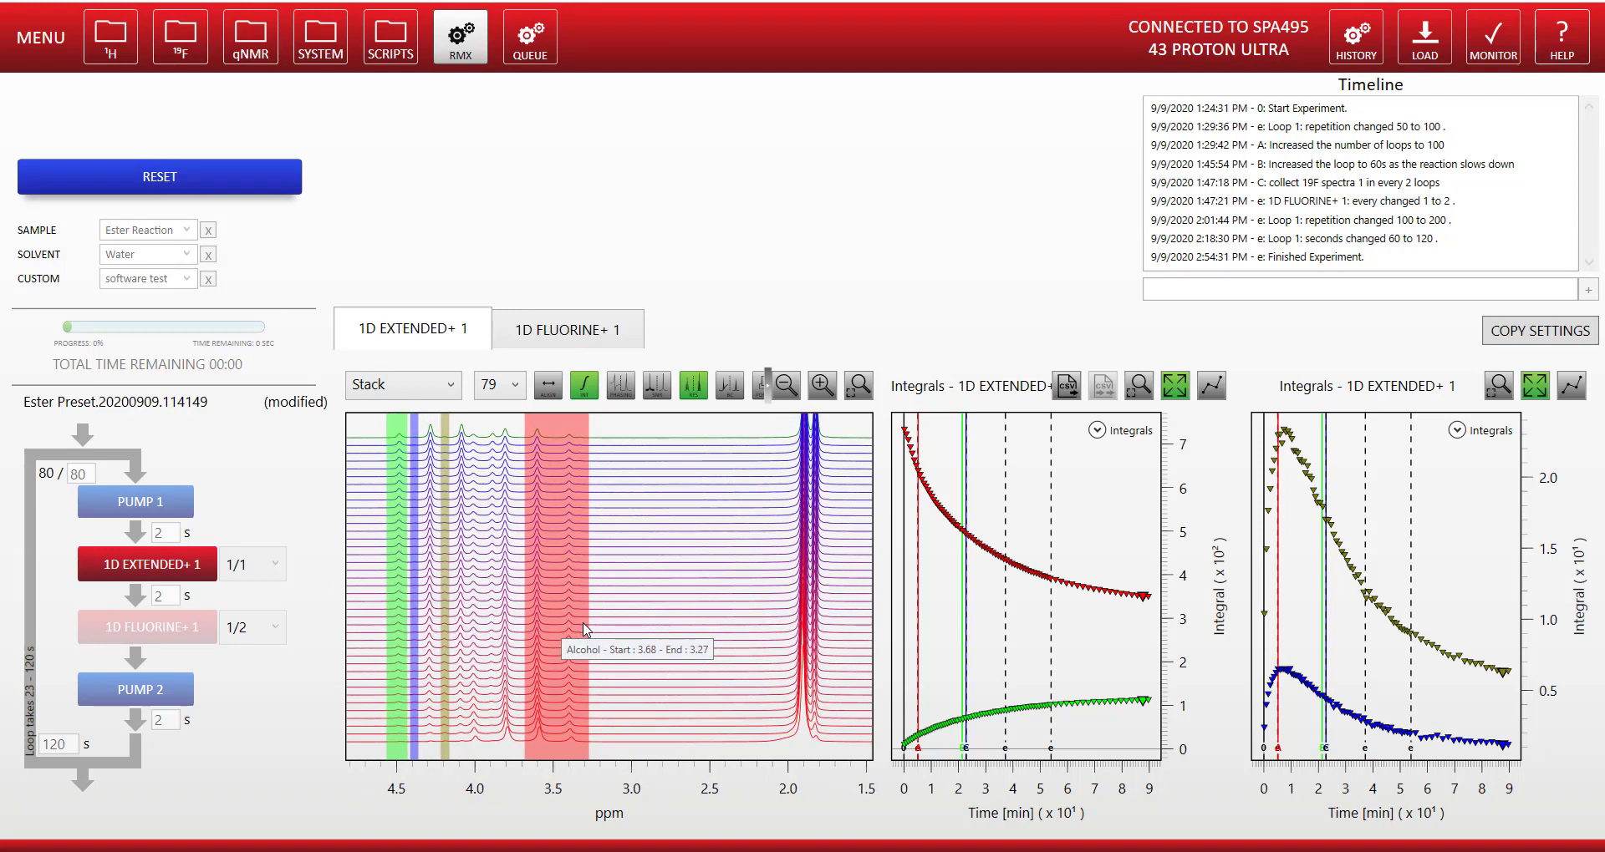
pyautogui.scroll(3, 585, 630)
pyautogui.scroll(1, 584, 627)
pyautogui.scroll(-1, 582, 625)
pyautogui.scroll(-1, 585, 629)
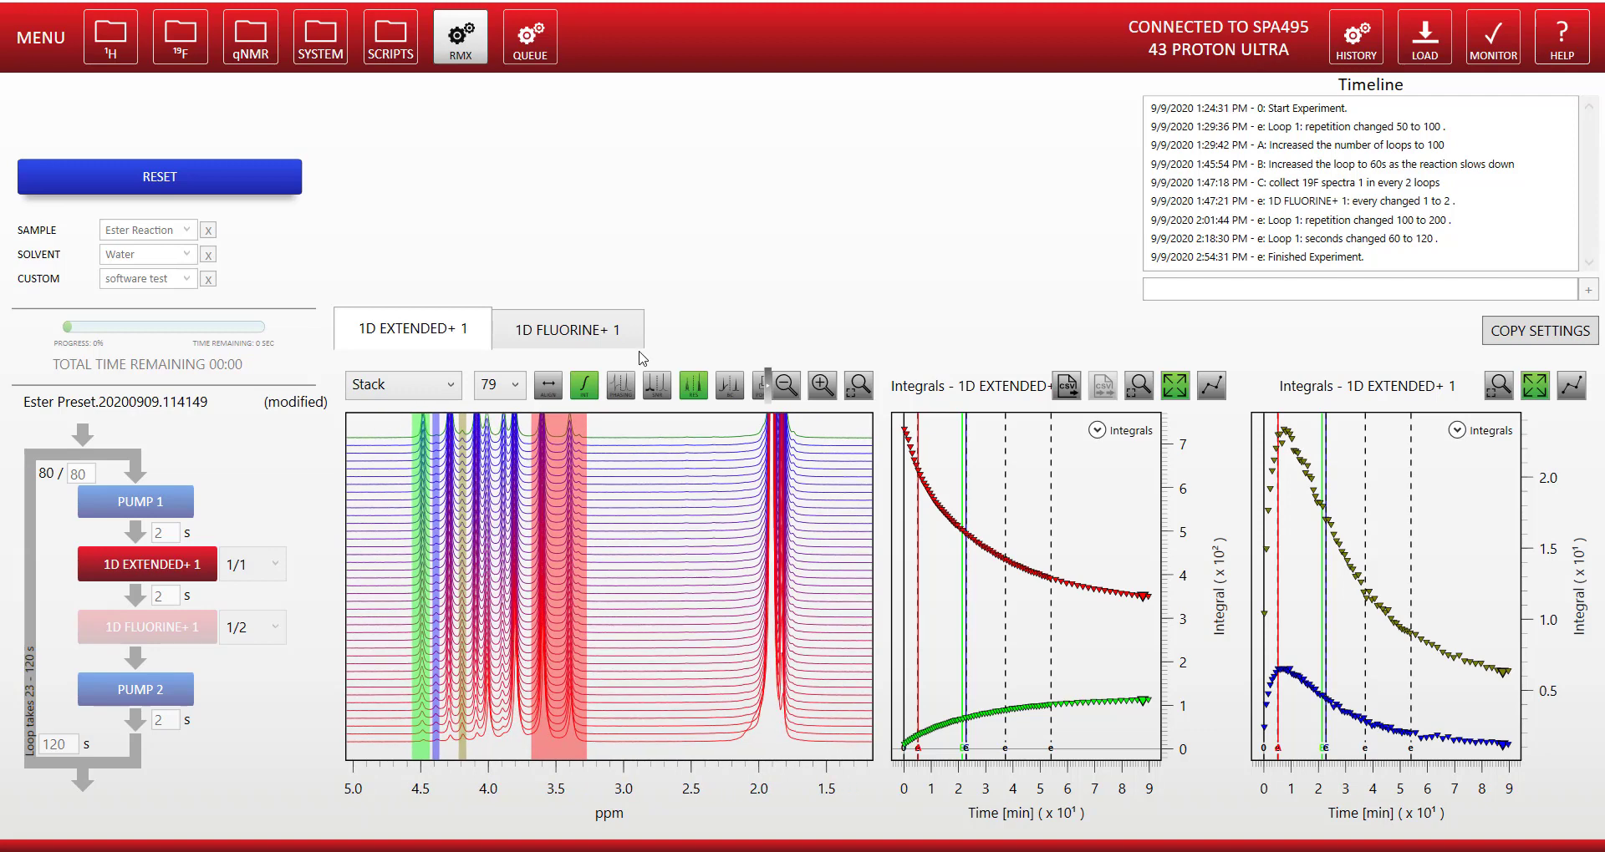
pyautogui.click(572, 330)
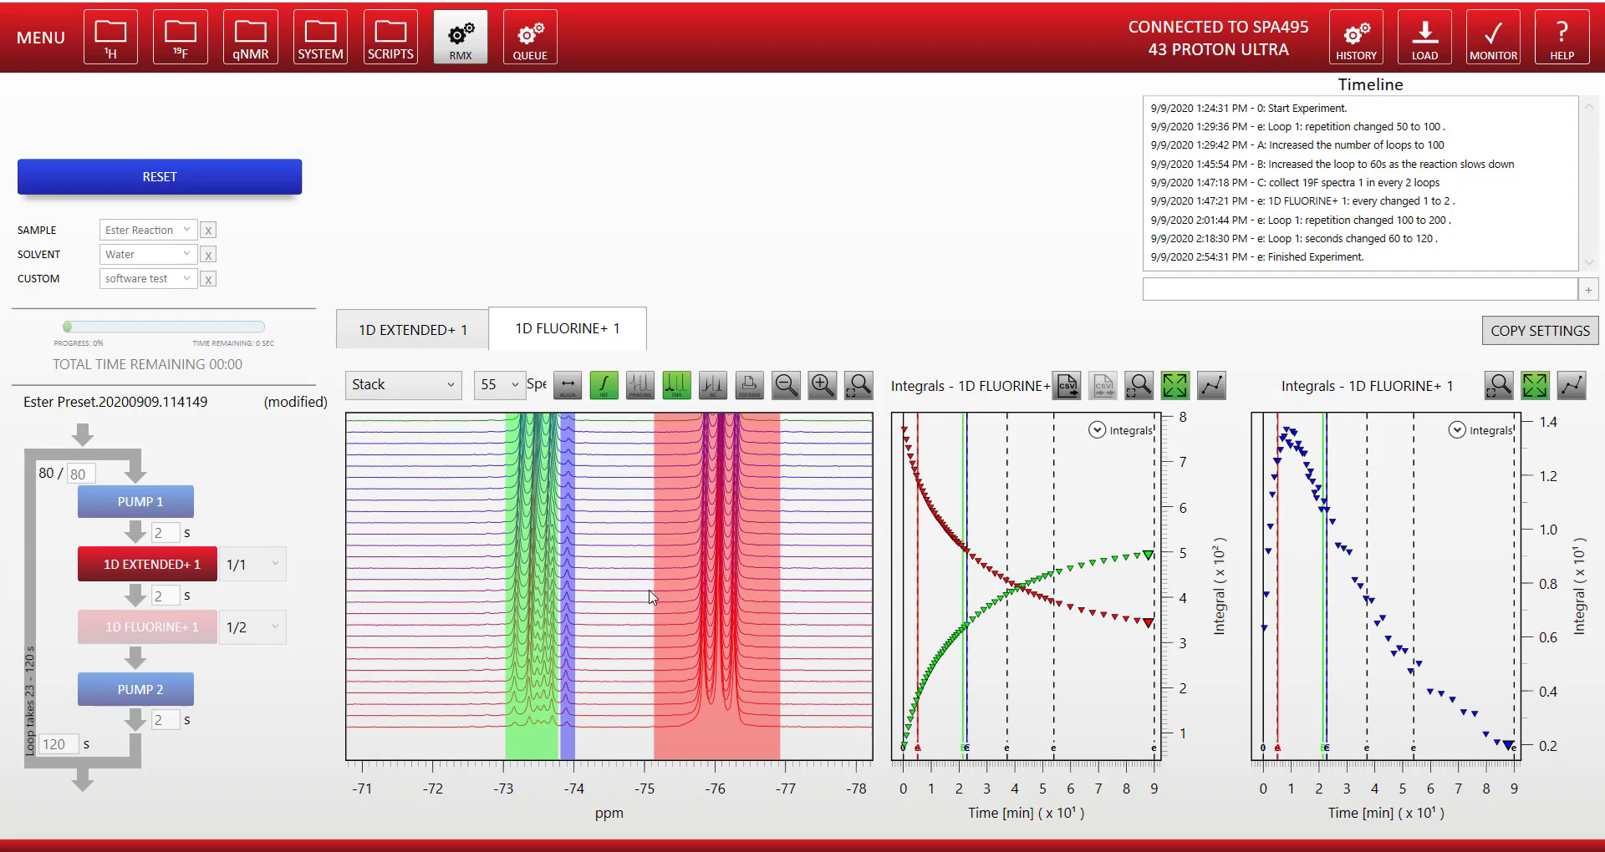
# Step: Back on the proton results, generate and open the 1D EXTENDED+ PDF report
pyautogui.click(416, 334)
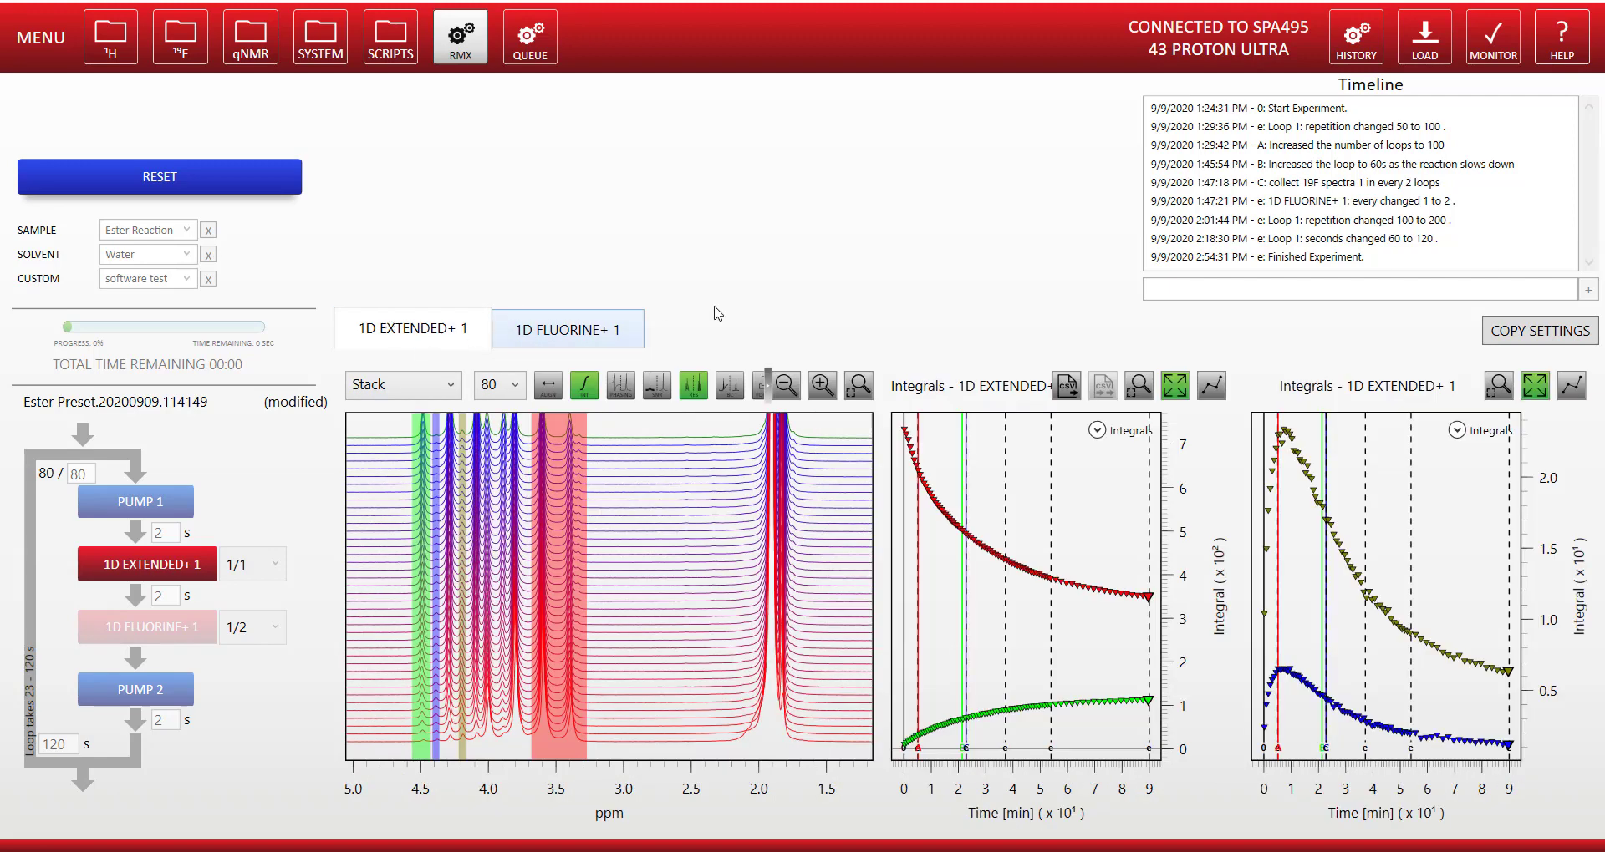
pyautogui.click(769, 388)
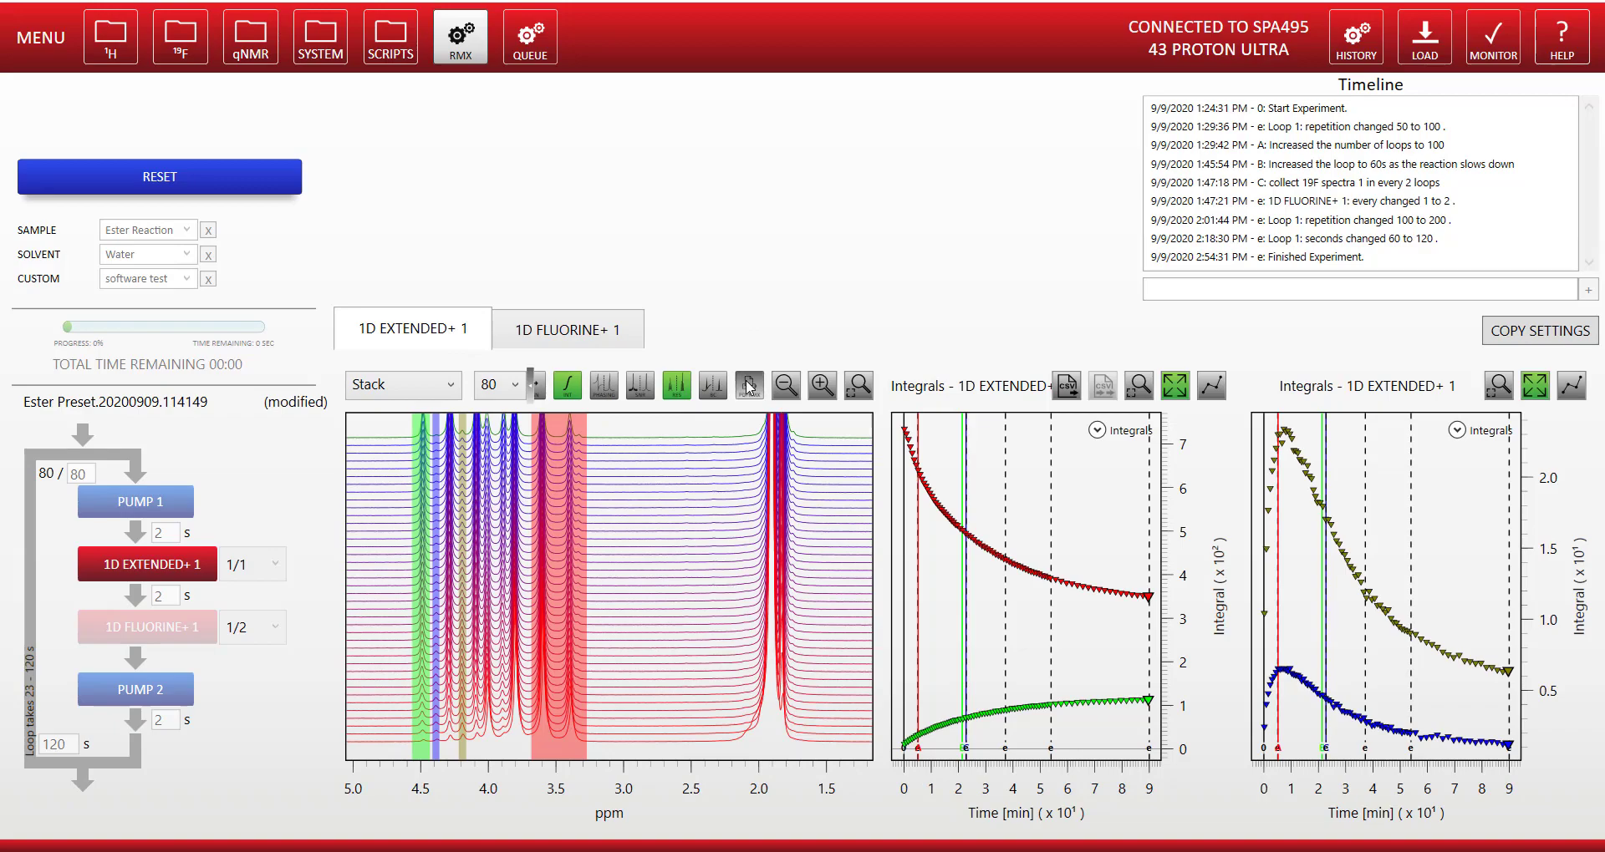
pyautogui.click(750, 387)
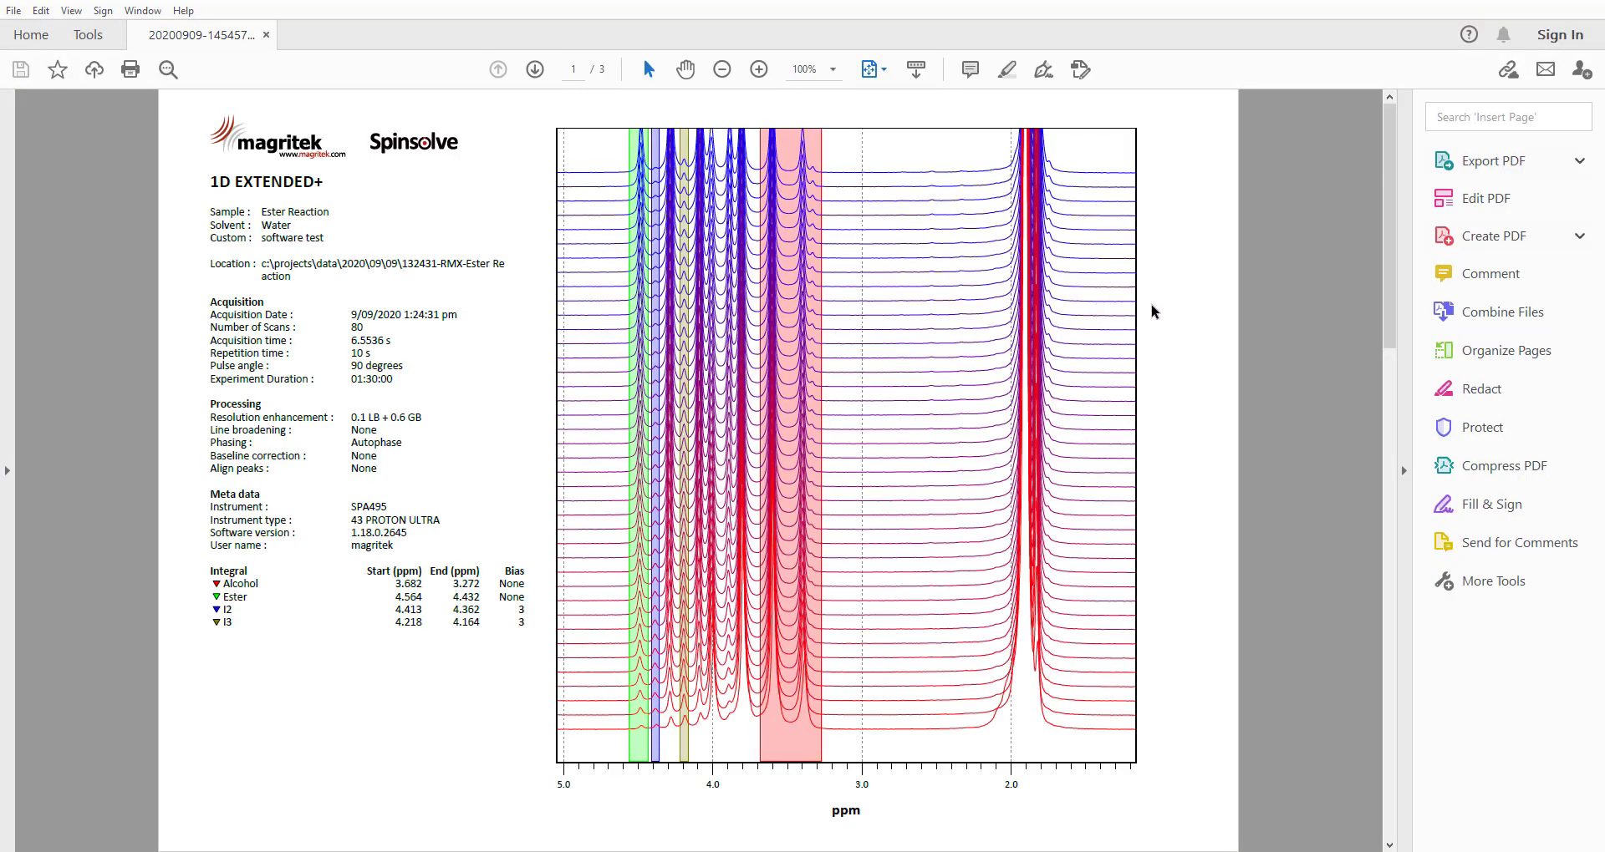
pyautogui.click(1389, 556)
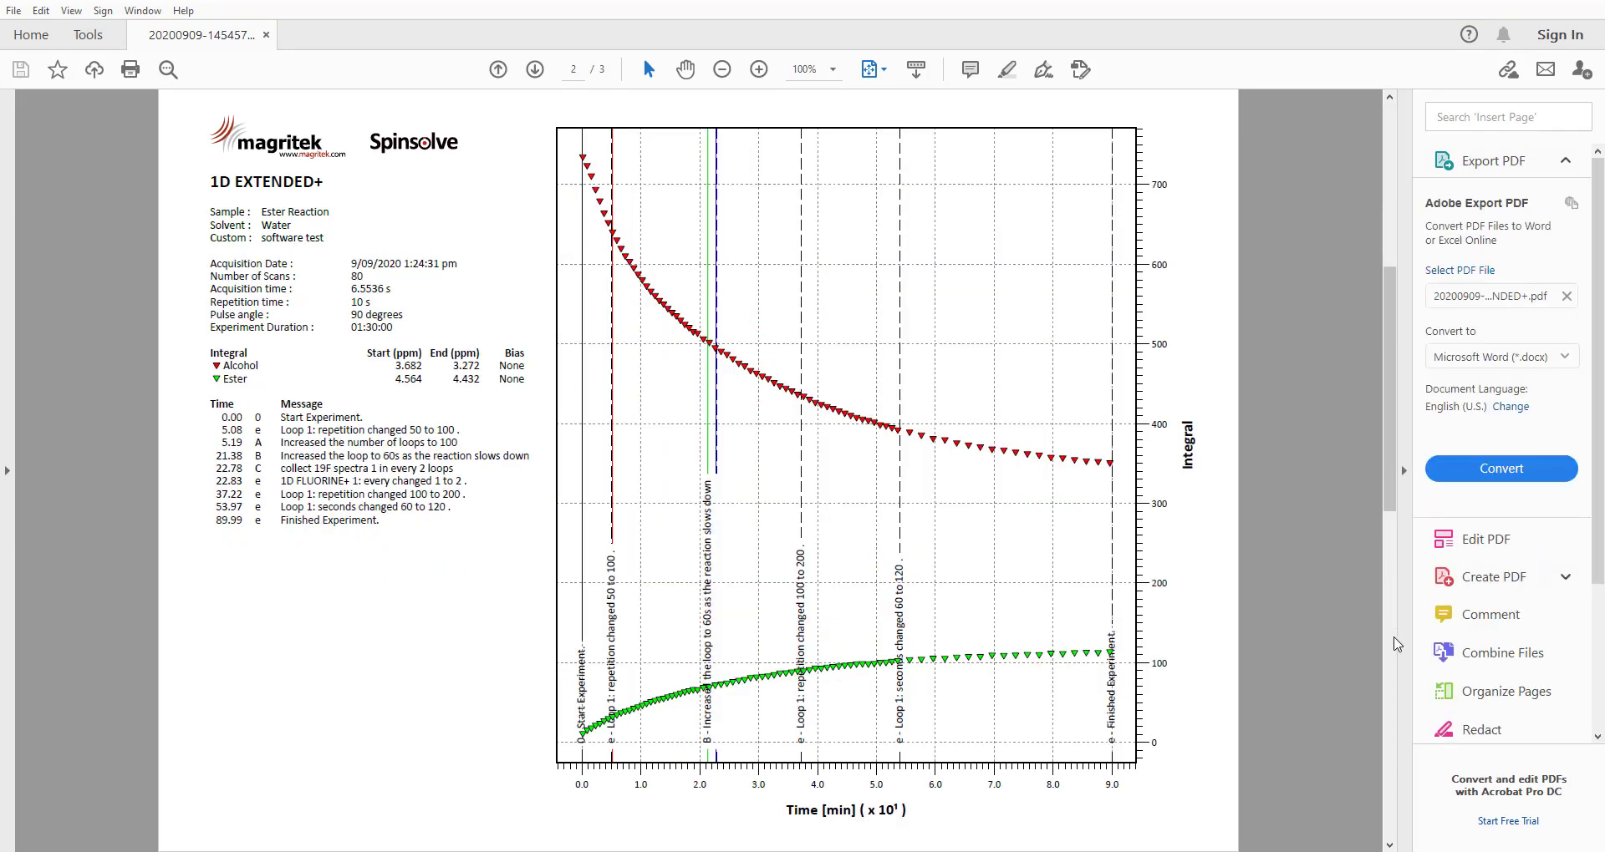
pyautogui.click(1391, 643)
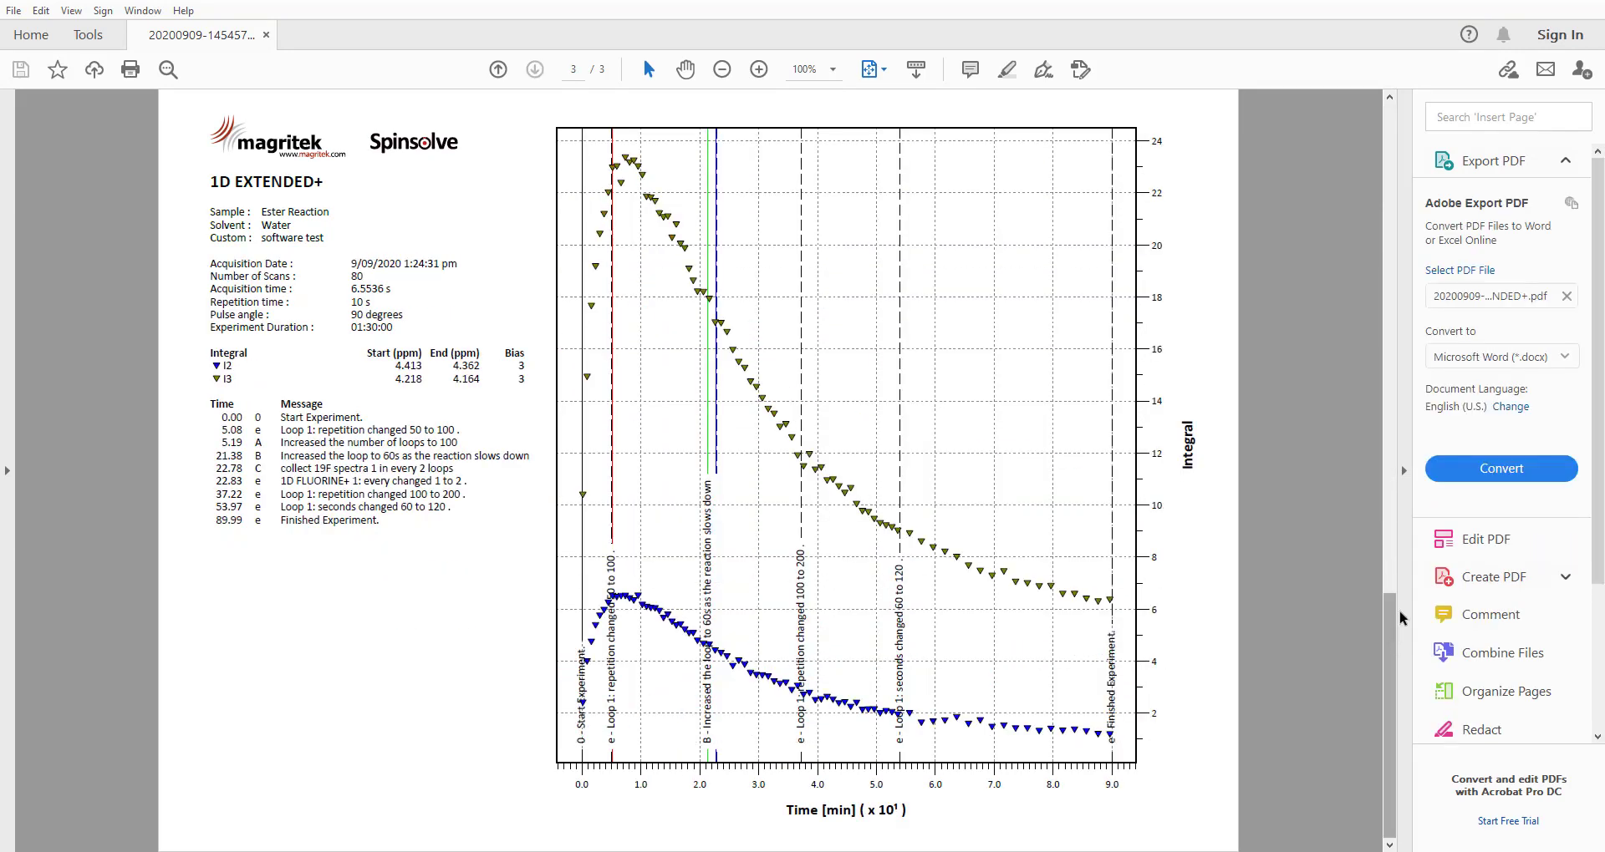
pyautogui.click(1391, 135)
pyautogui.click(1391, 135)
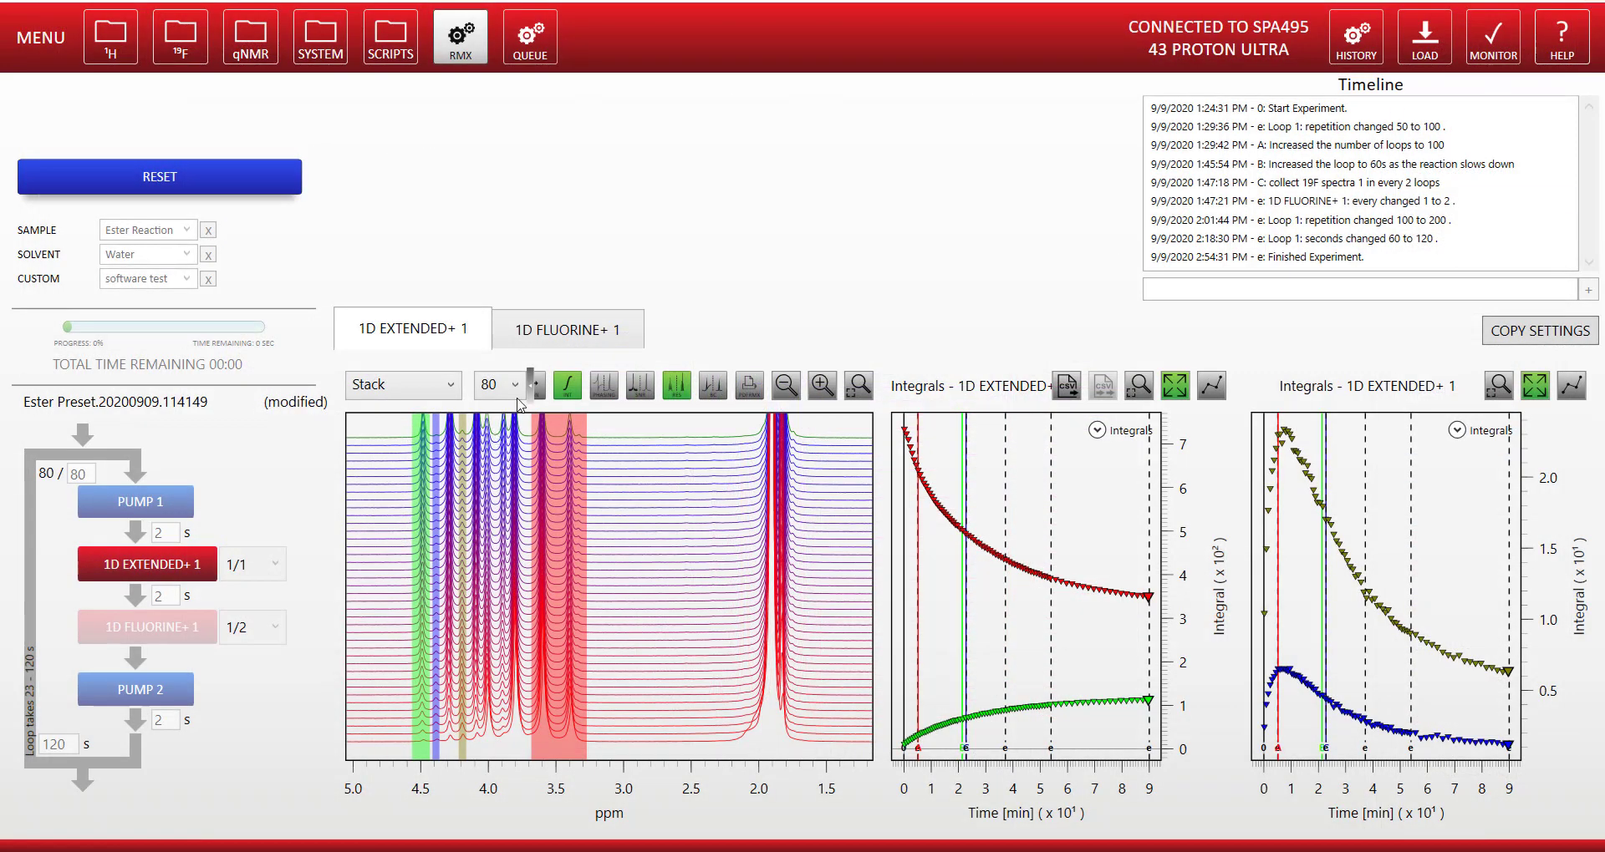
# Step: On the 1D FLUORINE+ 1 results, zoom the spectra, then generate and open the fluorine PDF report
pyautogui.click(599, 327)
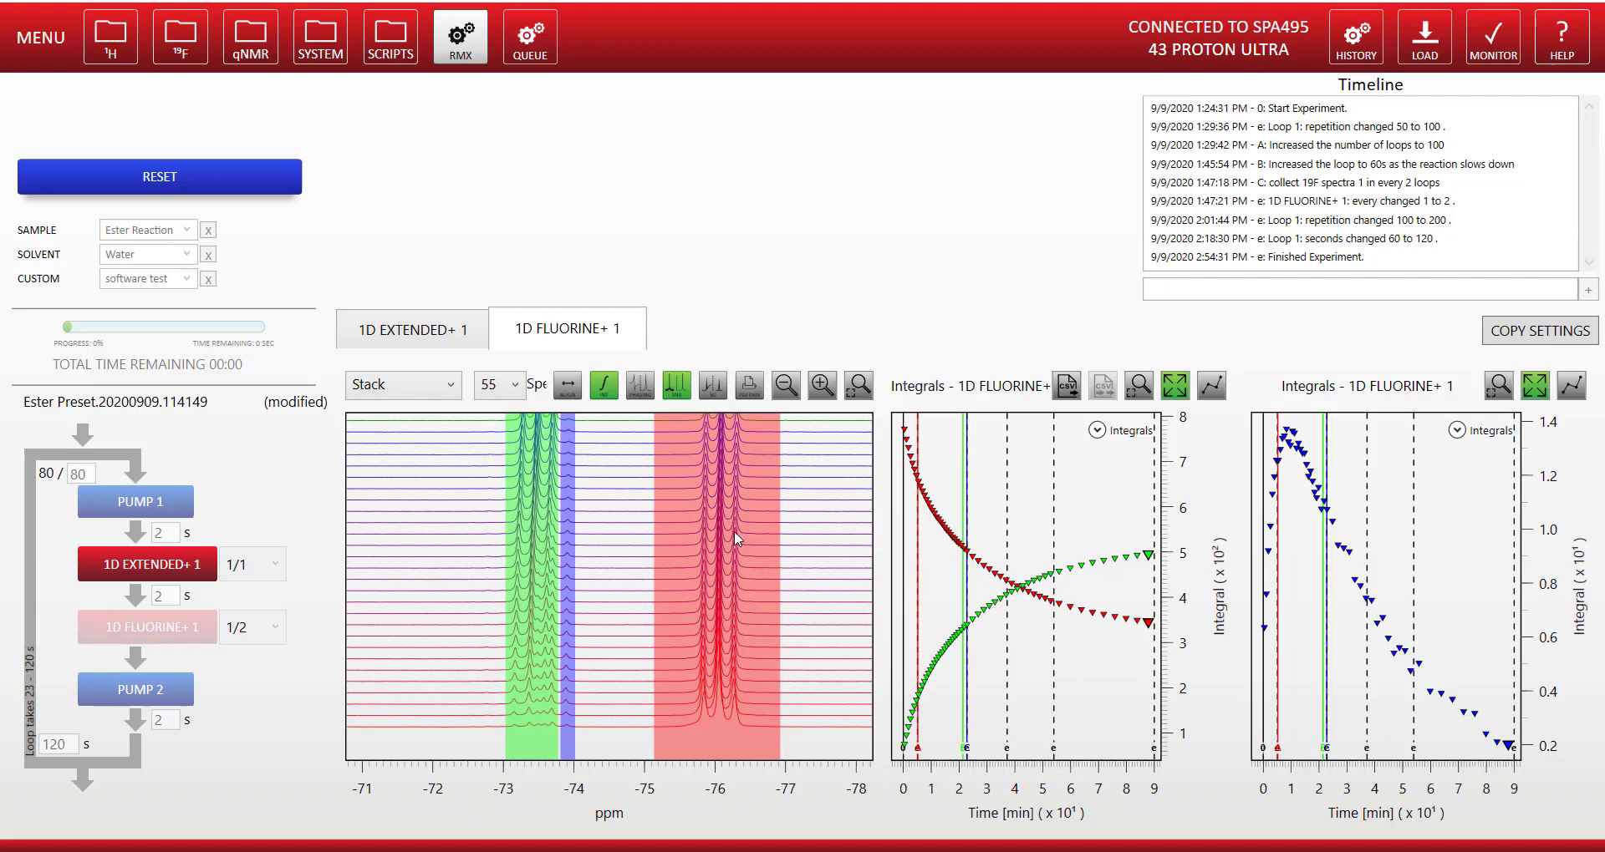
pyautogui.scroll(5, 637, 547)
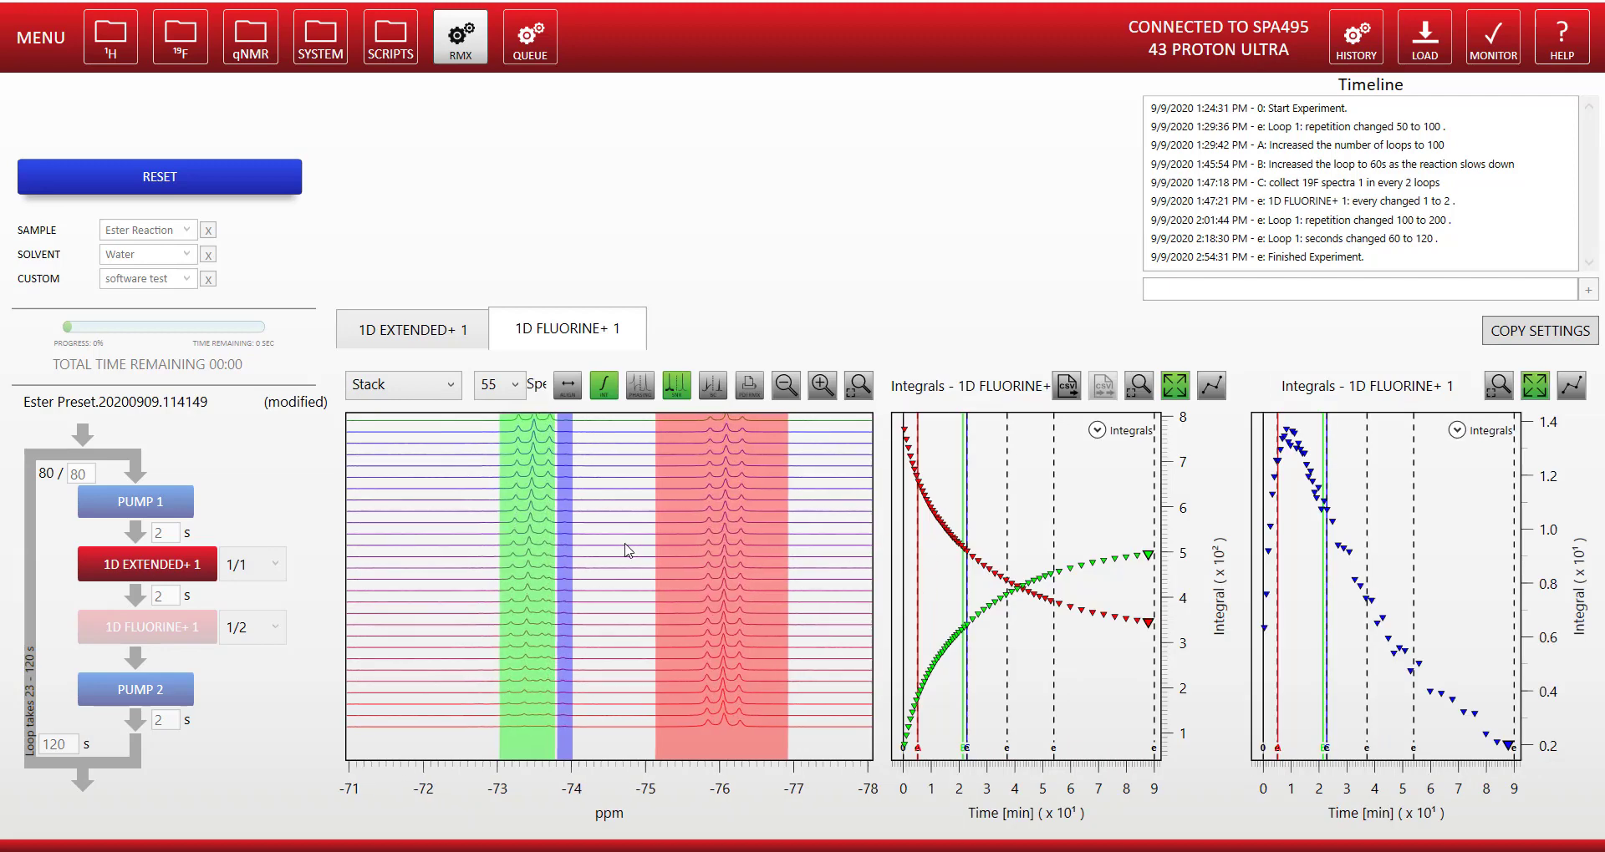
pyautogui.scroll(3, 633, 554)
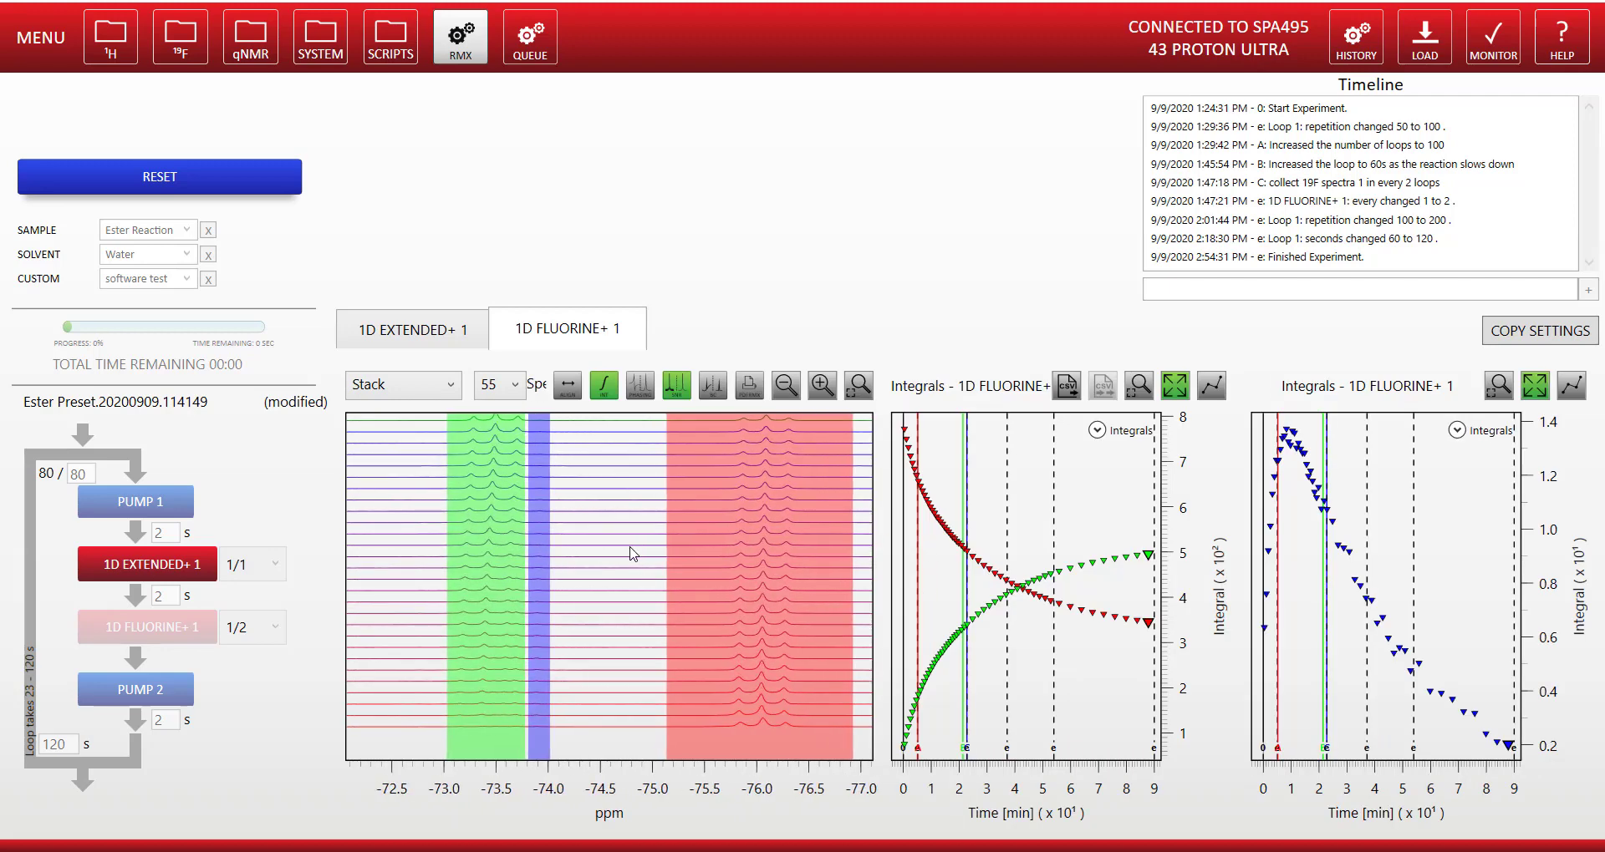
pyautogui.scroll(2, 633, 553)
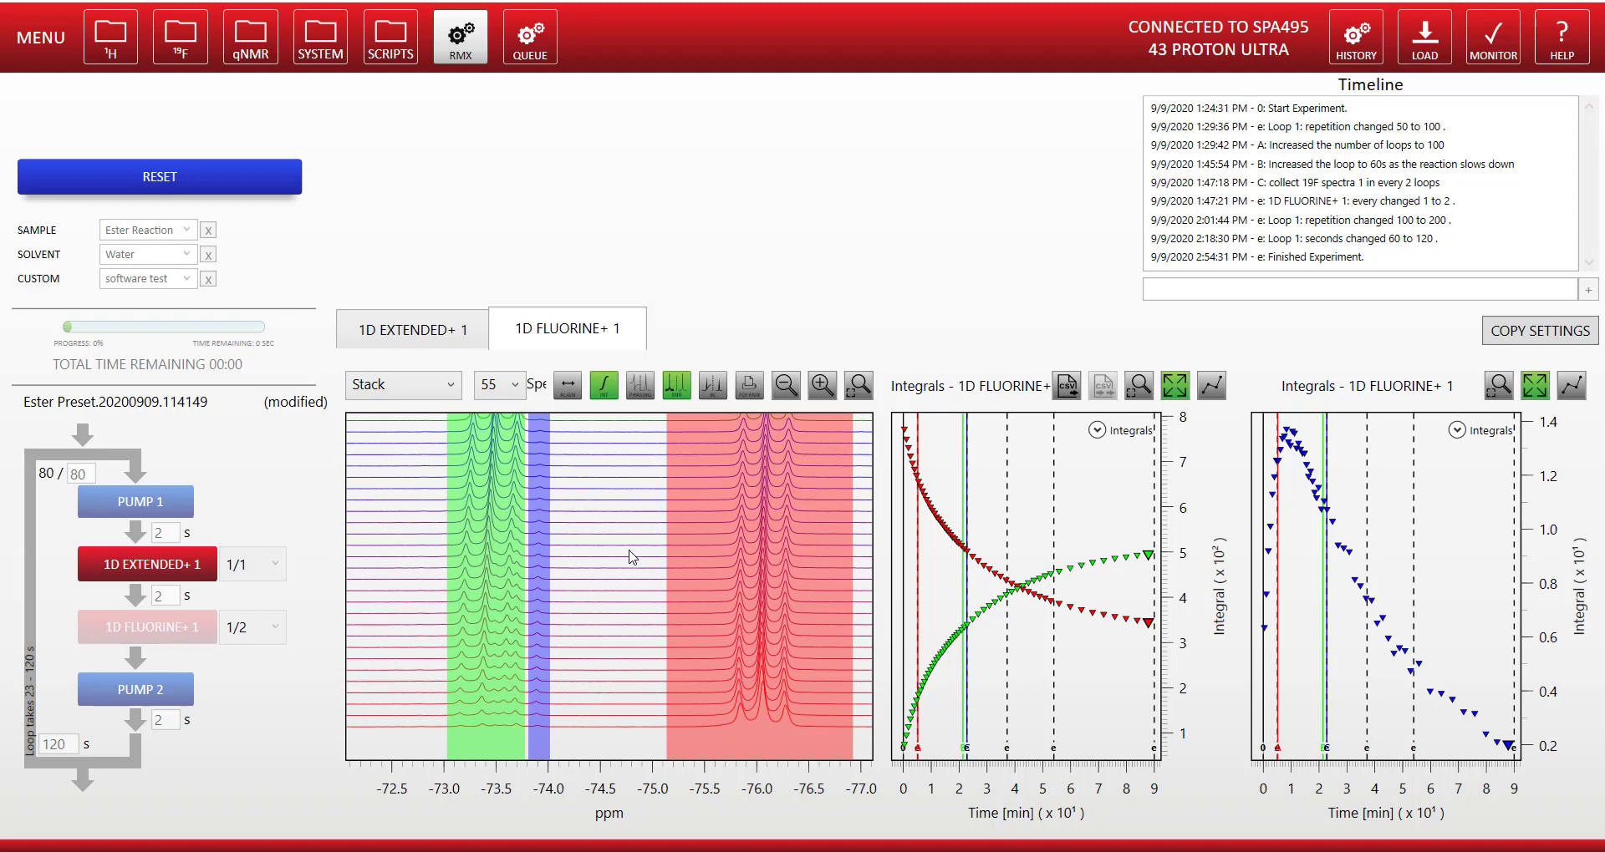
pyautogui.scroll(4, 628, 562)
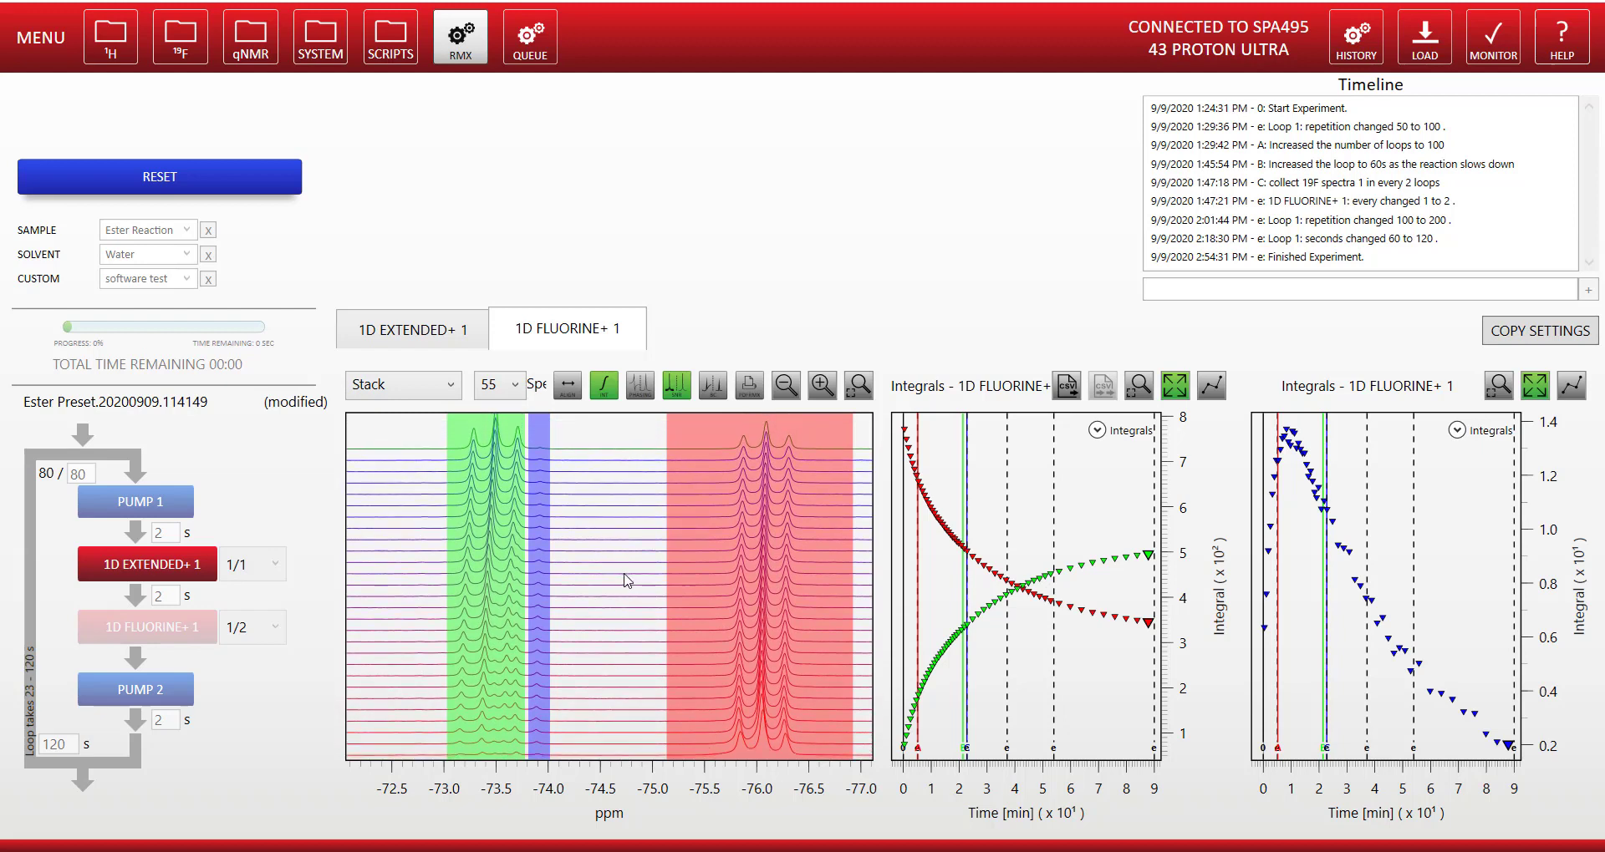
pyautogui.scroll(2, 628, 580)
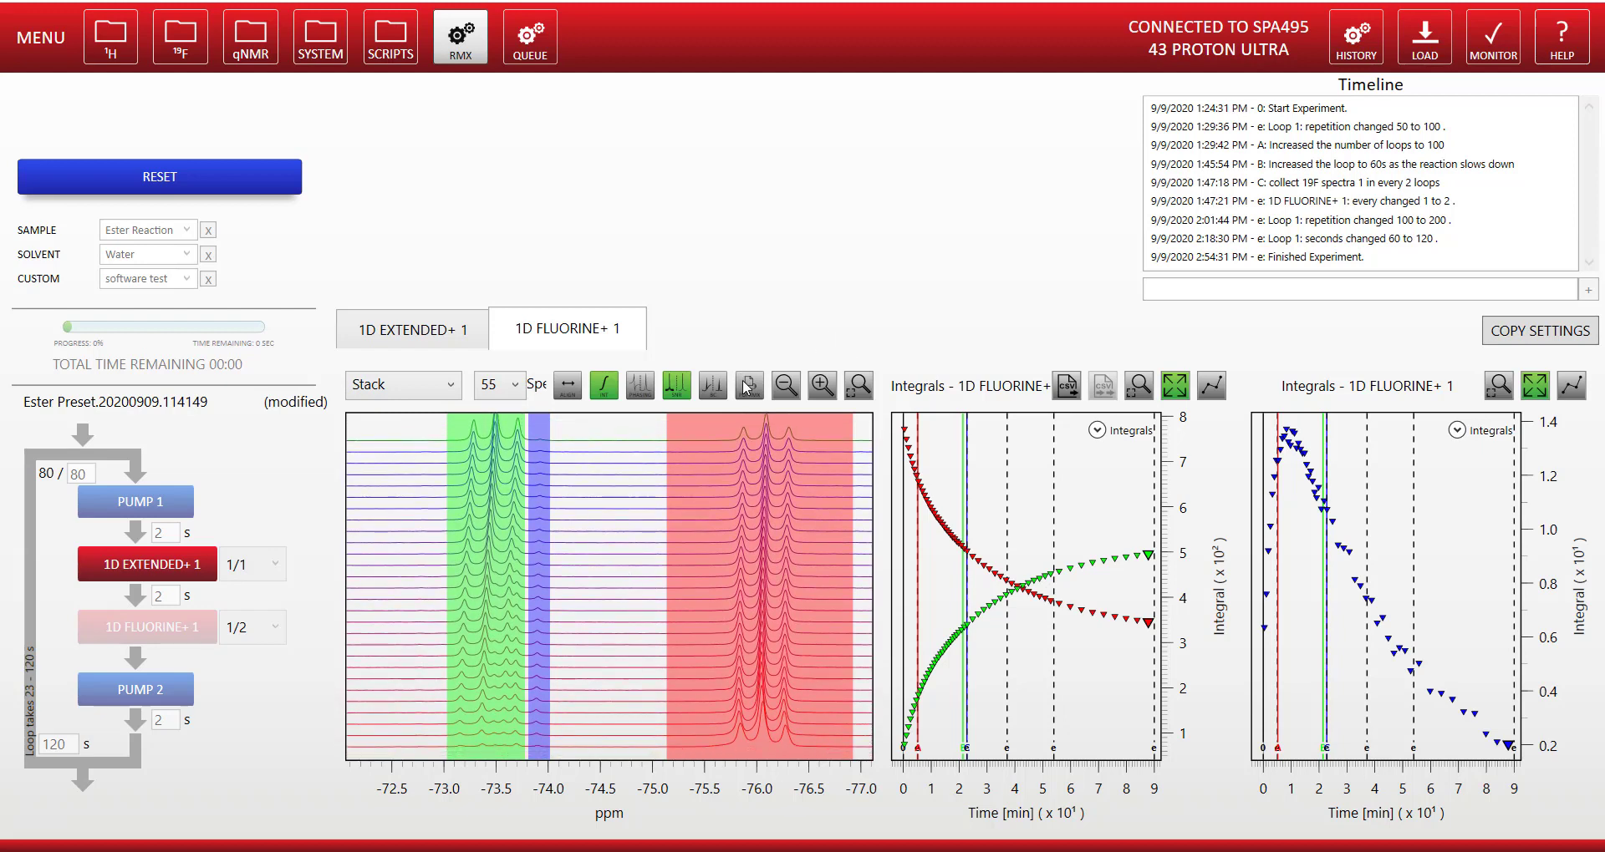
pyautogui.click(746, 386)
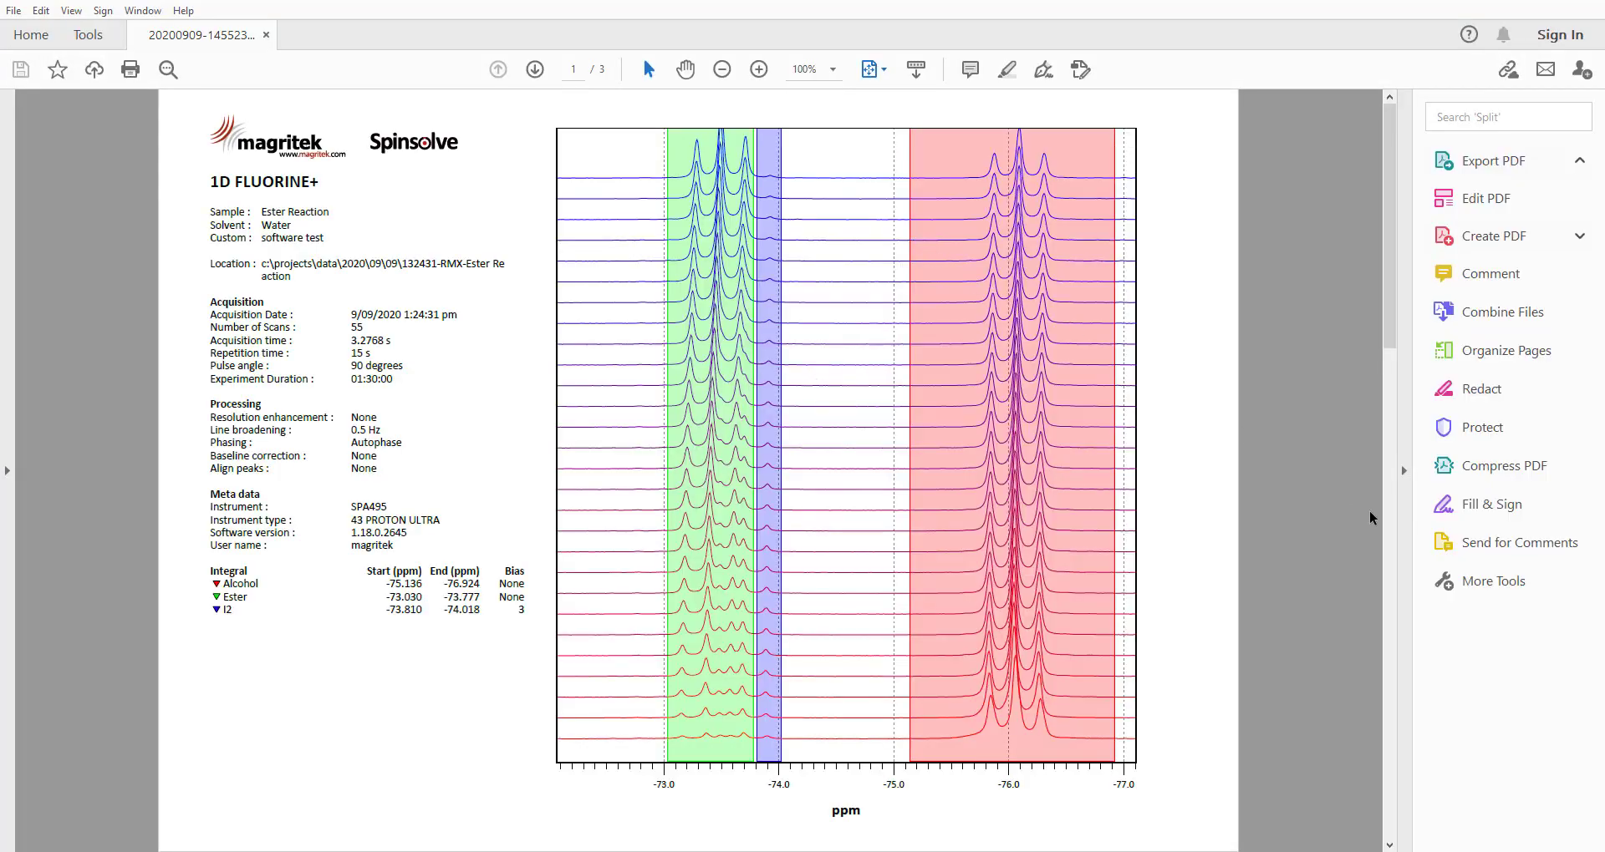
# Step: Scroll through pages 1–3 of the fluorine PDF report in Acrobat
pyautogui.scroll(-3, 1313, 541)
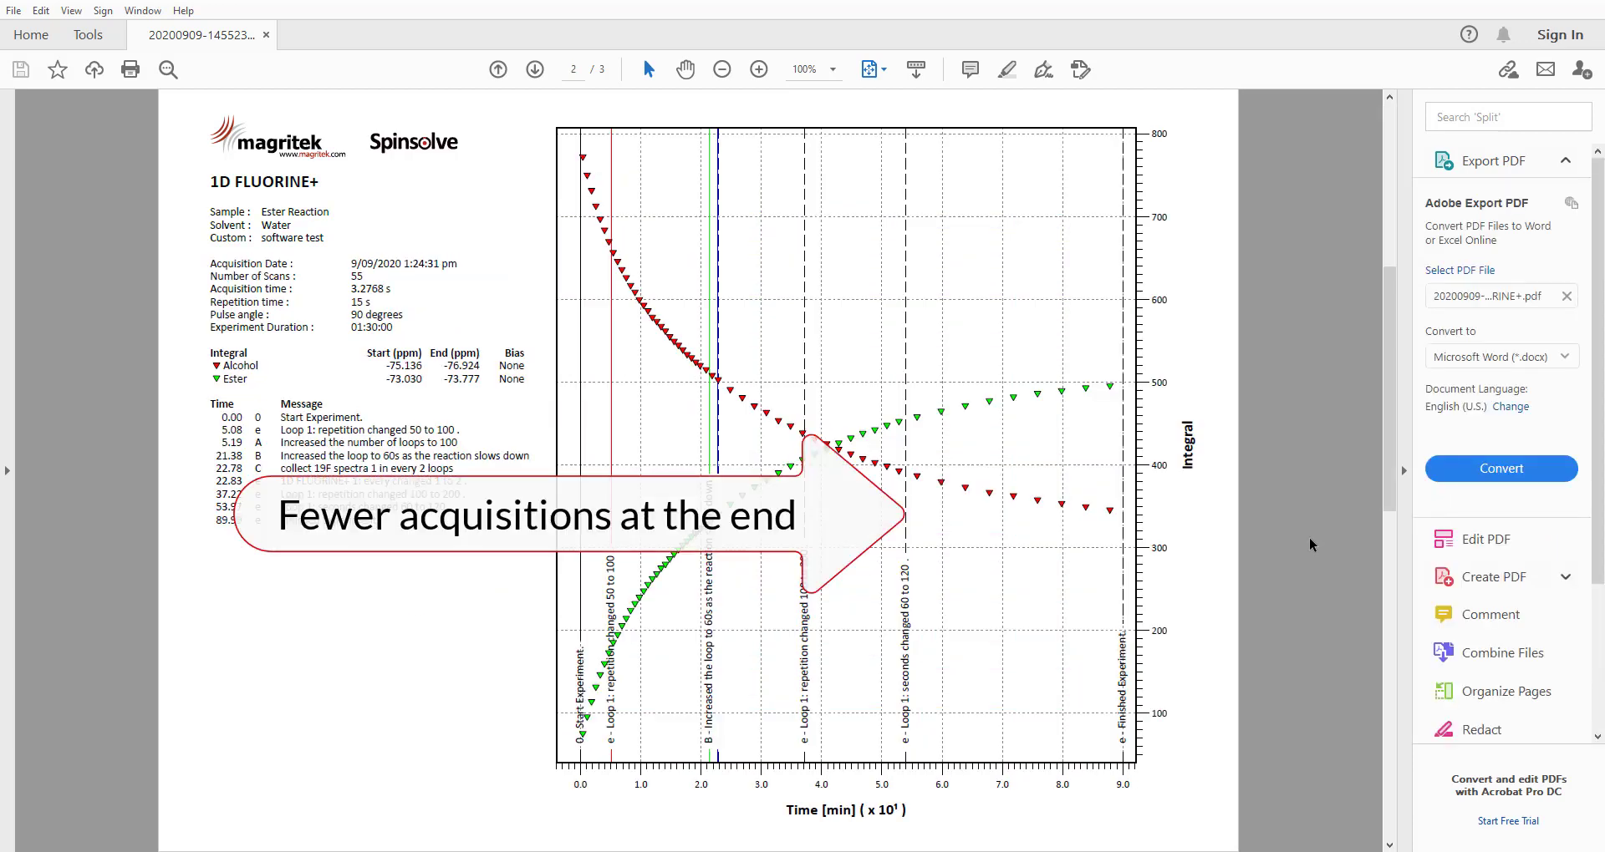
pyautogui.scroll(-3, 1309, 545)
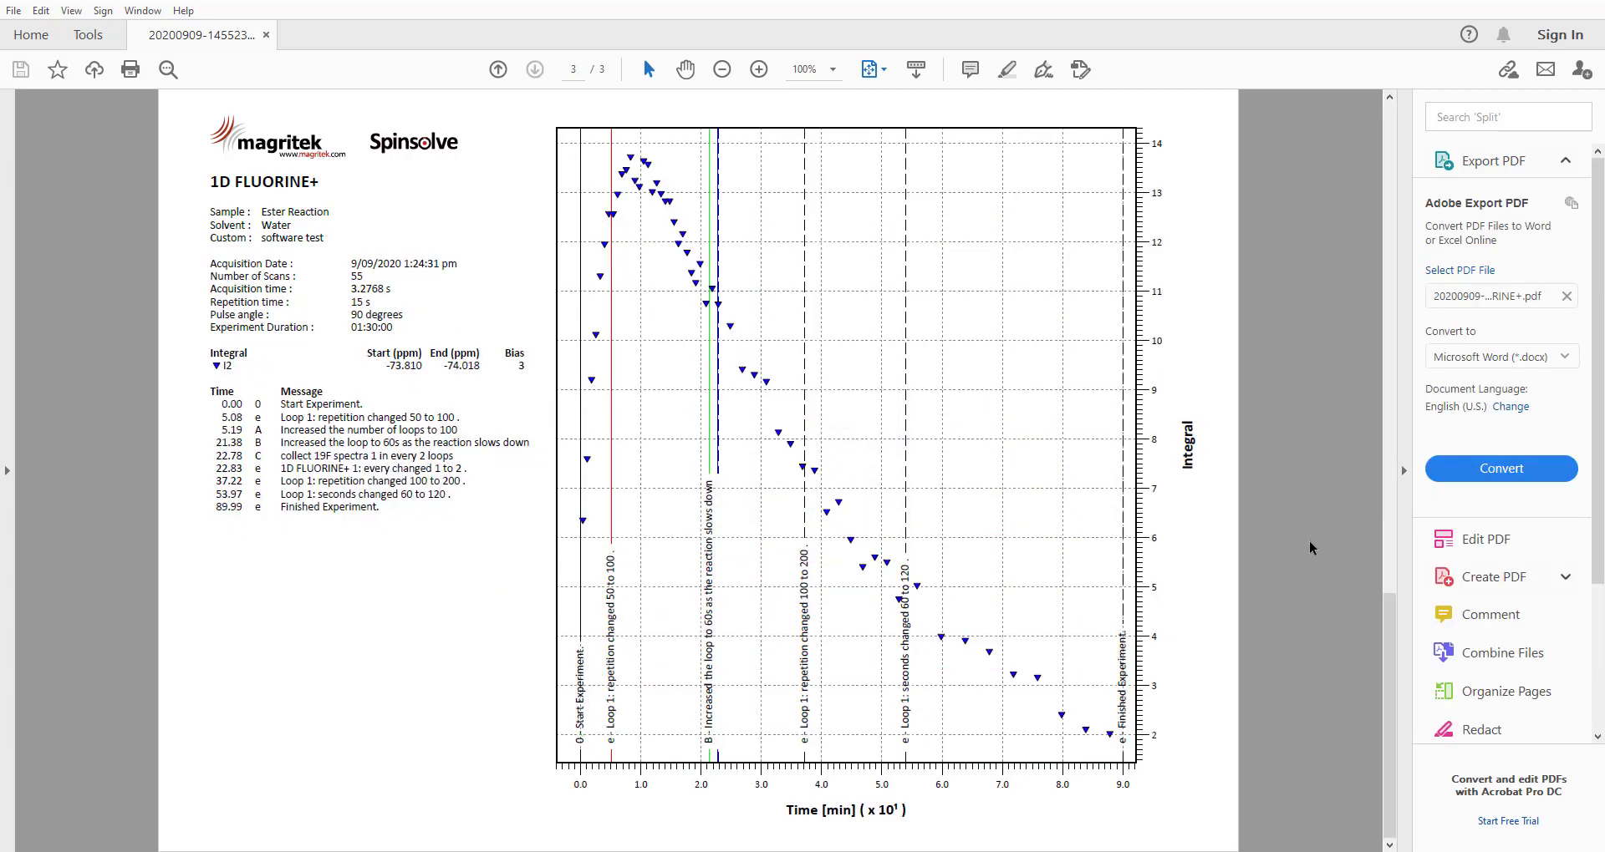
pyautogui.scroll(6, 1312, 547)
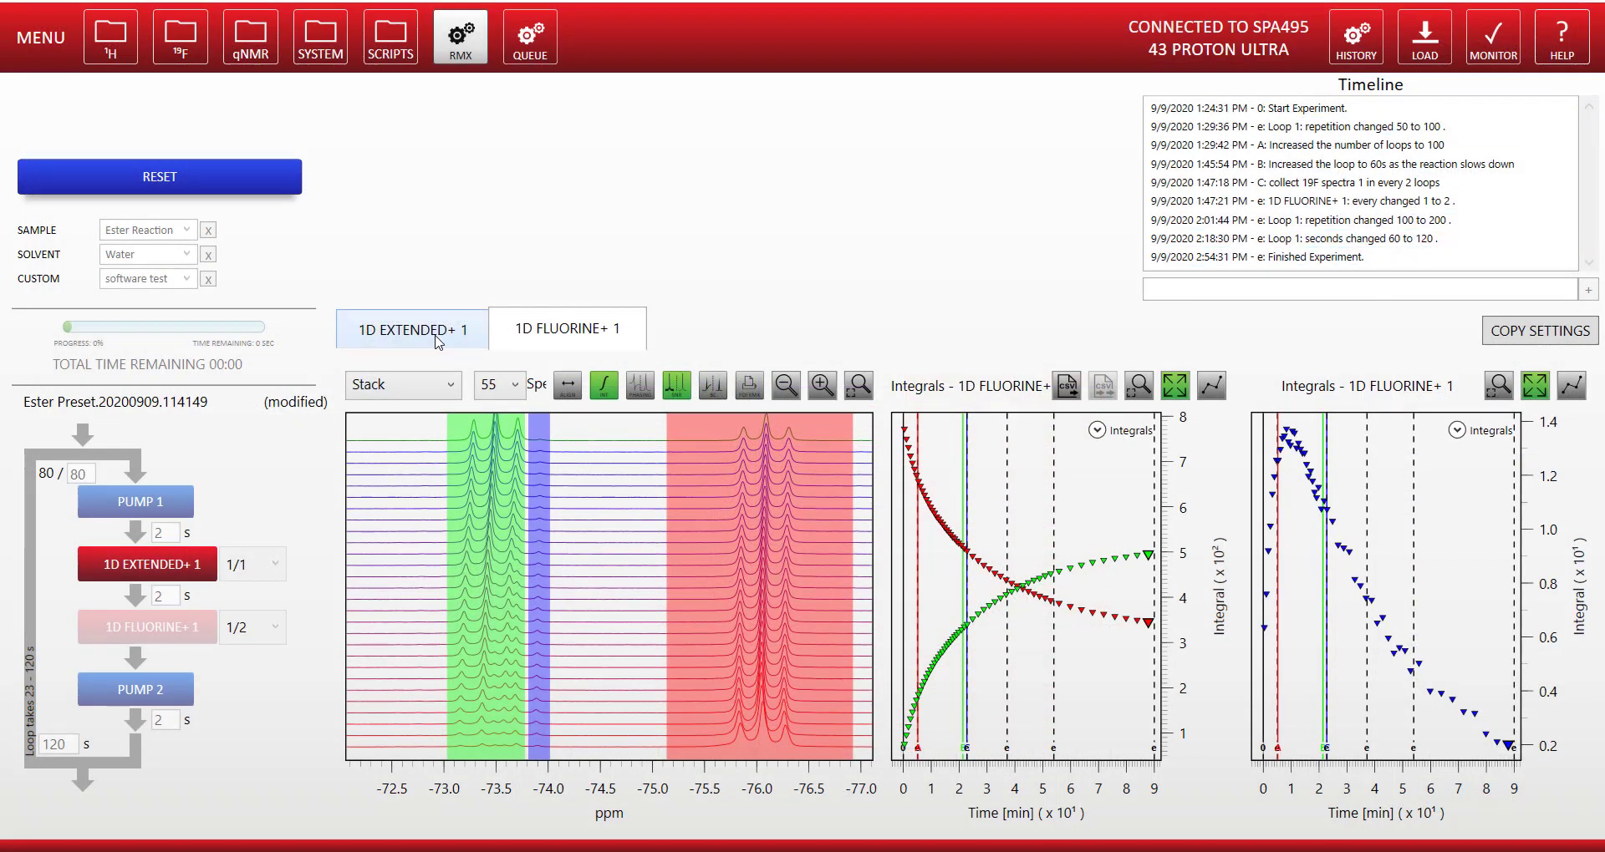
# Step: Show the 1D EXTENDED+ 1 tab with its 80 stacked proton spectra and integrals
pyautogui.click(438, 340)
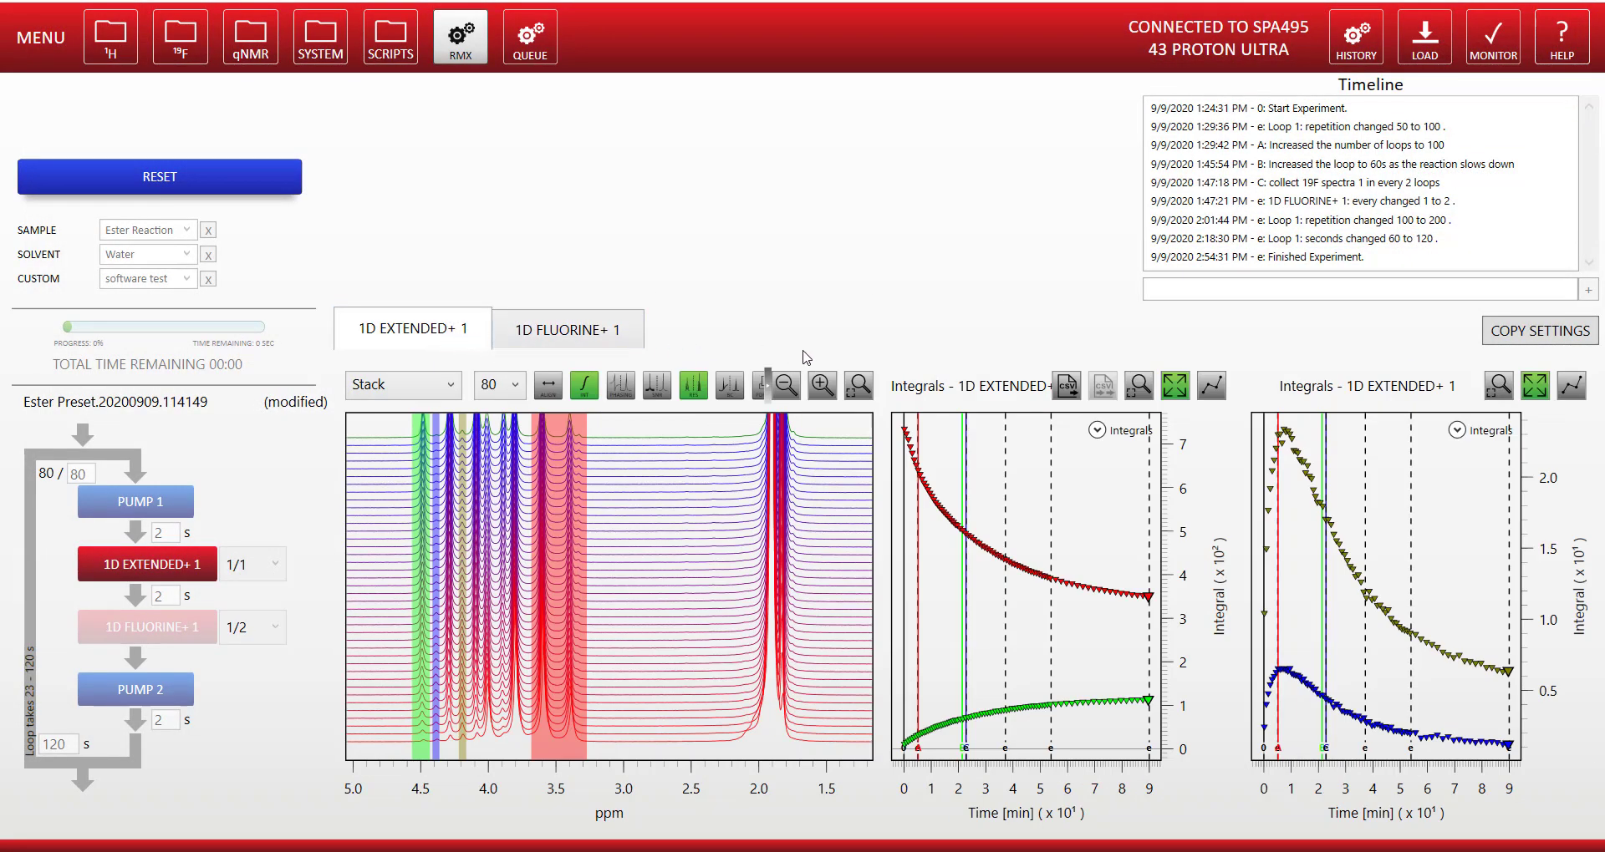